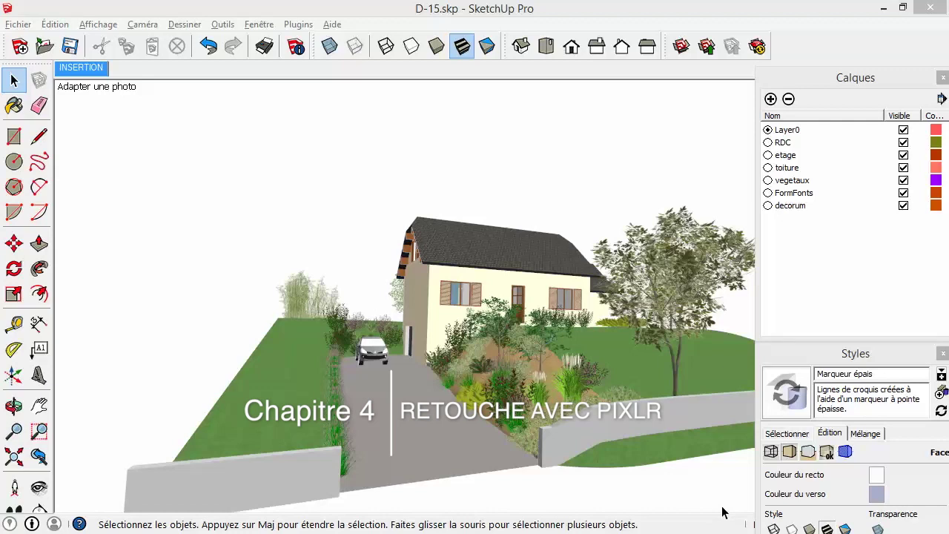
Minimize SketchUp and bring Chrome's Google results for pixlr to the front
{"action": "left_click", "coordinate": [880, 8]}
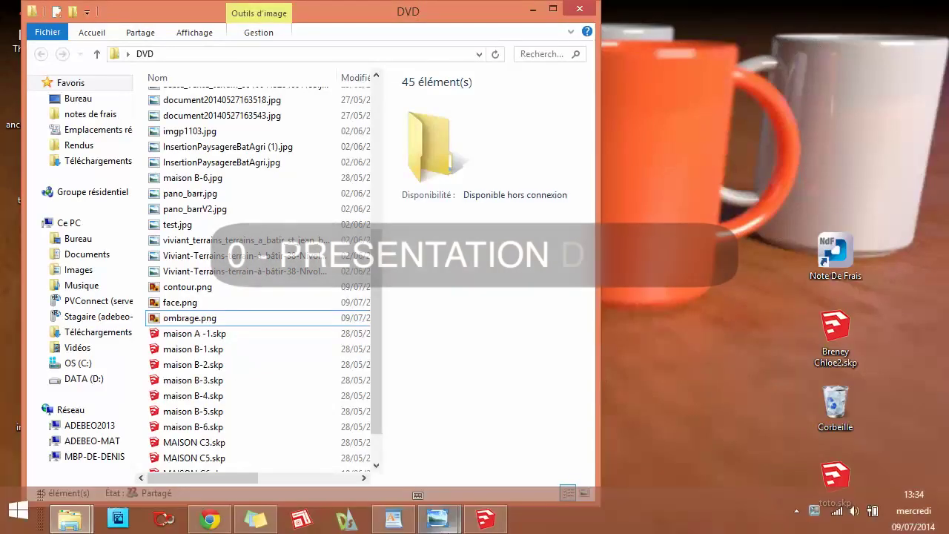
{"action": "left_click", "coordinate": [211, 518]}
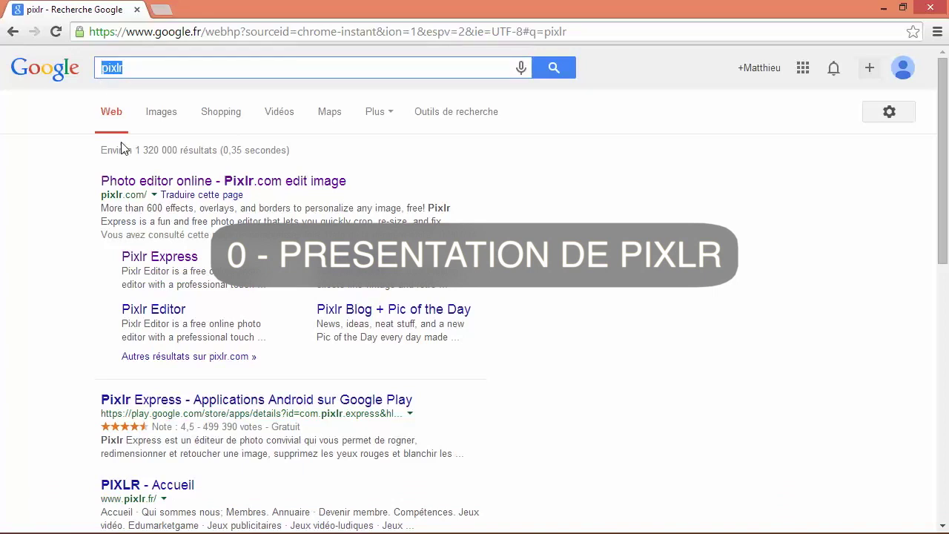
Open the pixlr.com site and reset Chrome's page zoom to 100%
{"action": "left_click", "coordinate": [148, 184]}
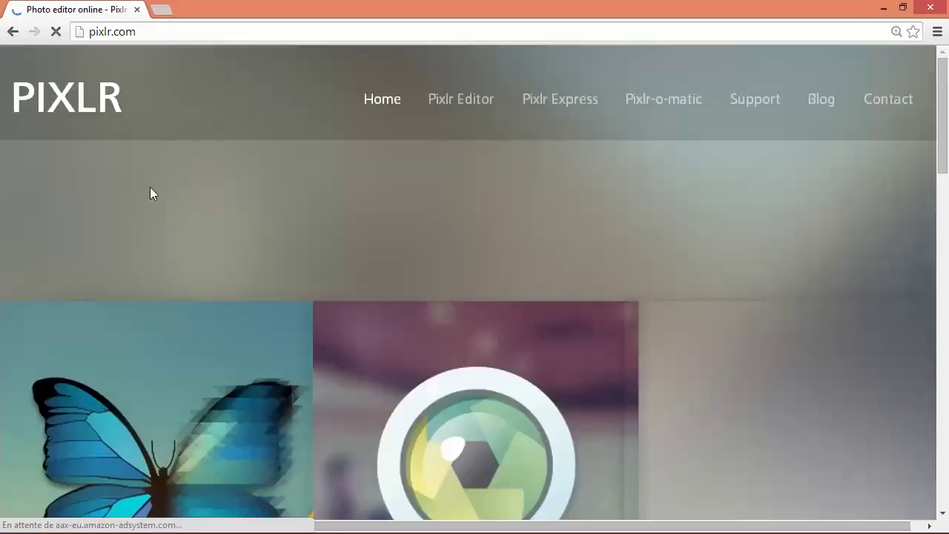
{"action": "scroll", "coordinate": [777, 302], "scroll_direction": "down", "scroll_amount": 1}
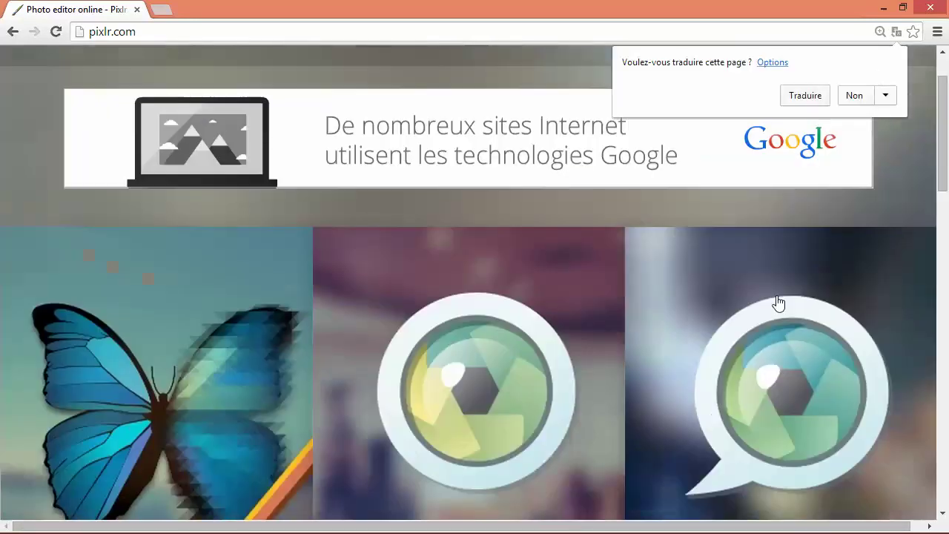
{"action": "scroll", "coordinate": [777, 303], "scroll_direction": "down", "scroll_amount": 2}
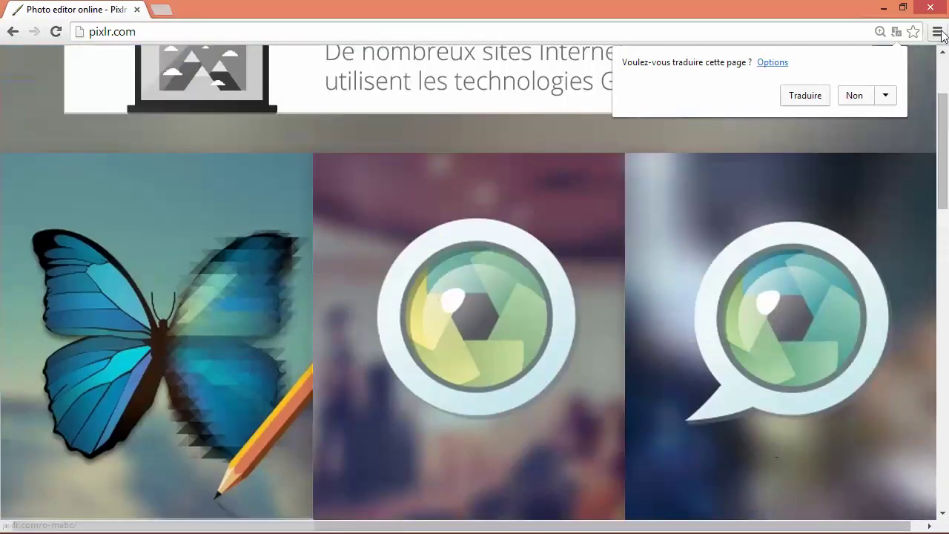
{"action": "left_click", "coordinate": [937, 31]}
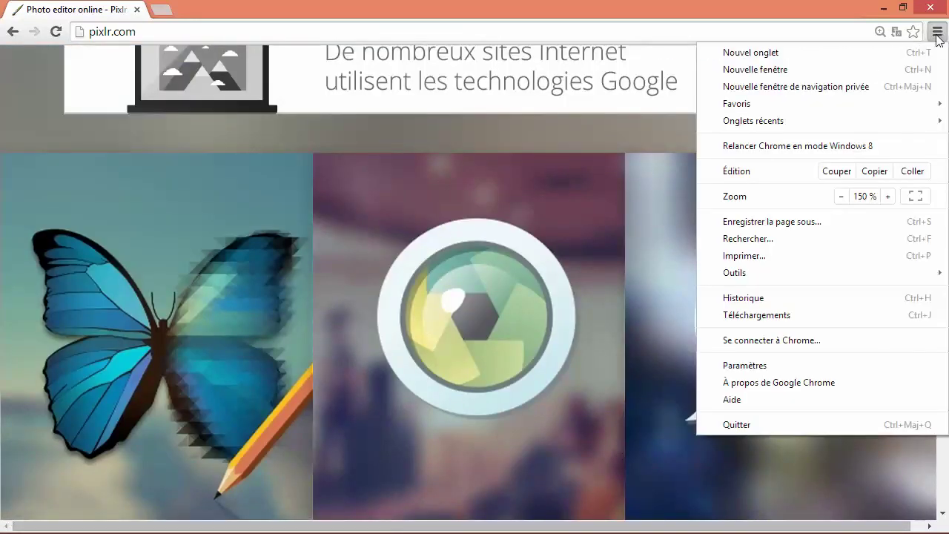
{"action": "left_click", "coordinate": [841, 196]}
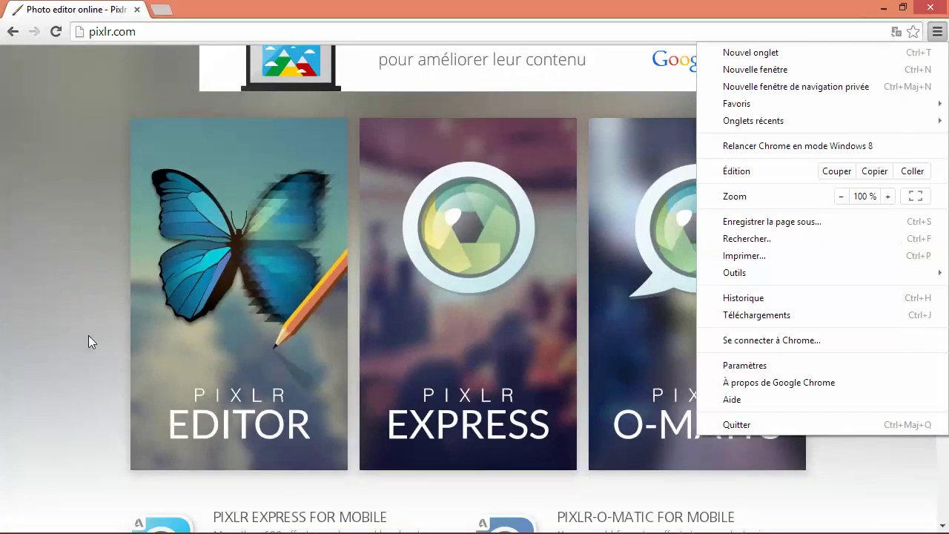
{"action": "left_click", "coordinate": [89, 334]}
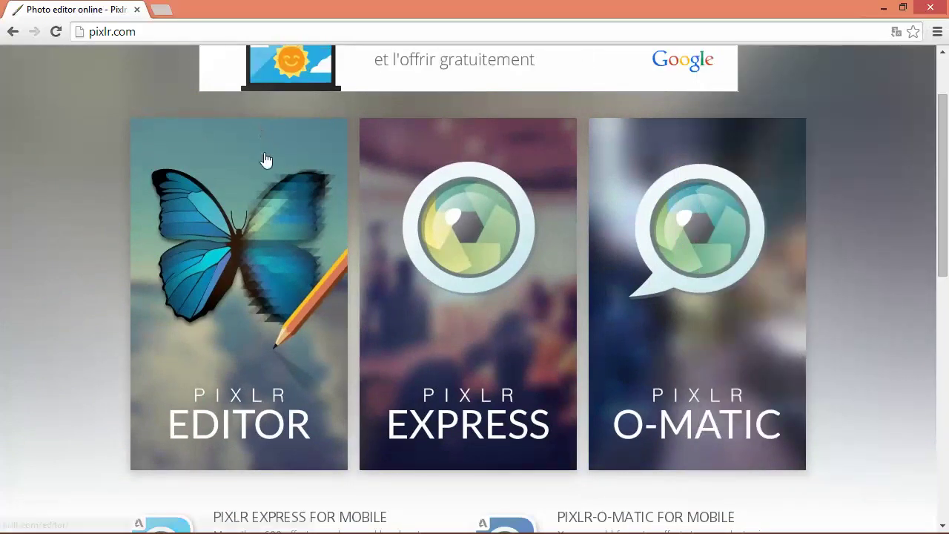
Launch the Pixlr Editor from the pixlr.com page
{"action": "scroll", "coordinate": [234, 280], "scroll_direction": "up", "scroll_amount": 1}
{"action": "scroll", "coordinate": [234, 279], "scroll_direction": "down", "scroll_amount": 1}
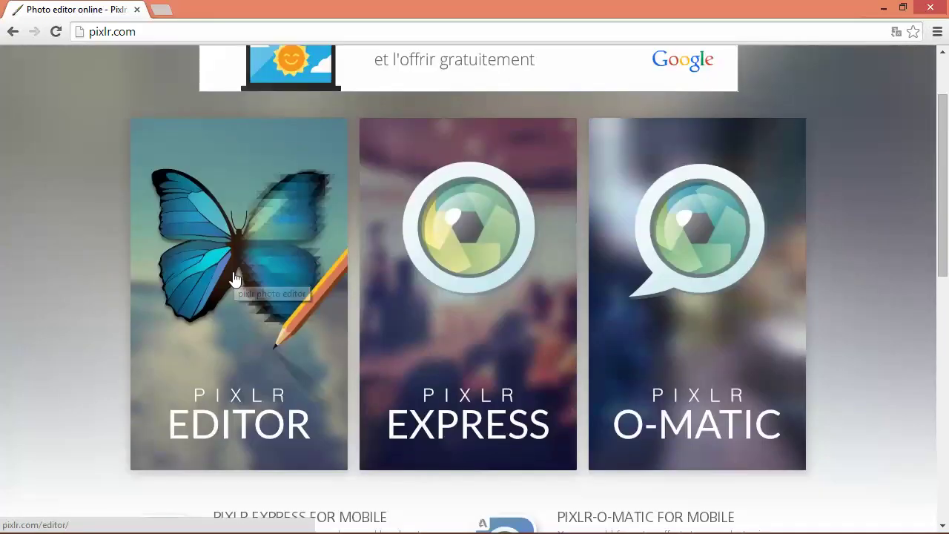
{"action": "left_click", "coordinate": [233, 273]}
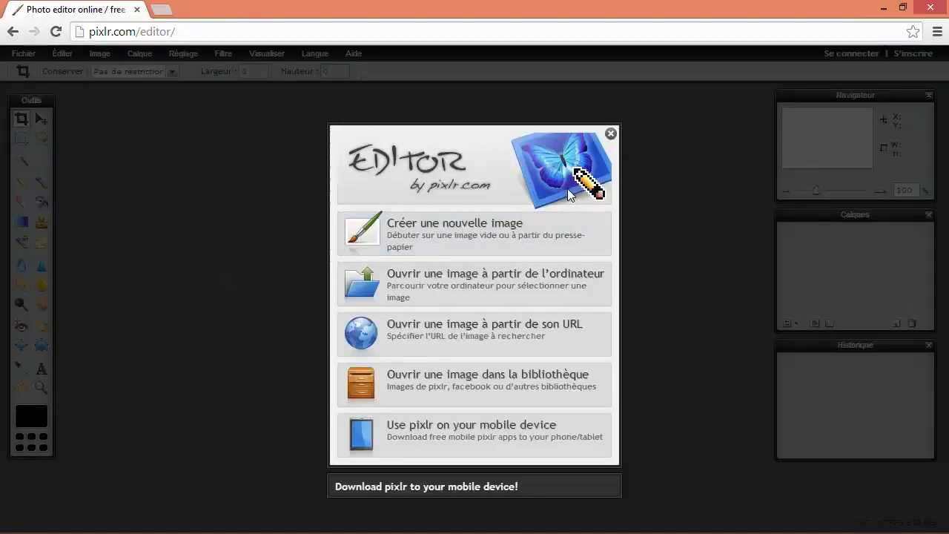
Open face.png from the DVD folder as the working image
{"action": "left_click", "coordinate": [510, 295]}
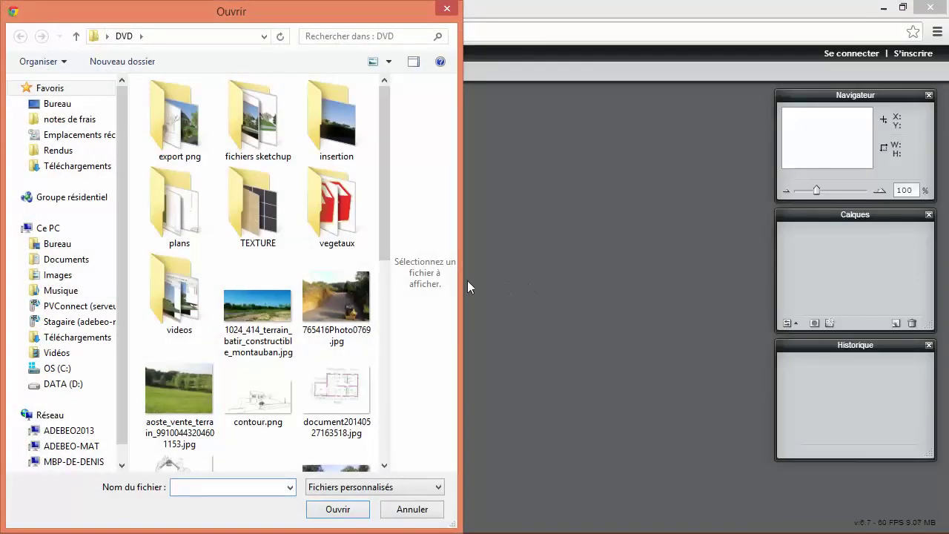
{"action": "left_click_drag", "start_coordinate": [384, 231], "coordinate": [385, 283]}
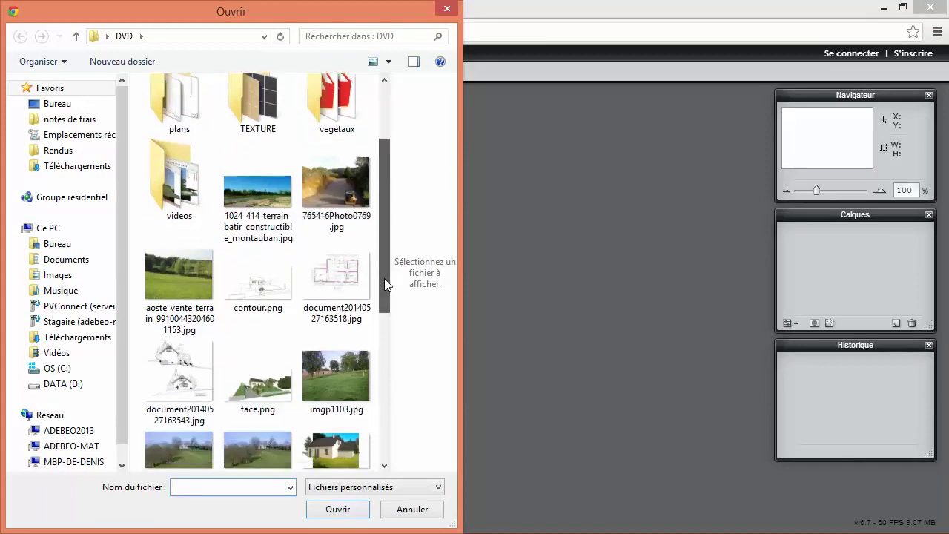
{"action": "left_click", "coordinate": [258, 377]}
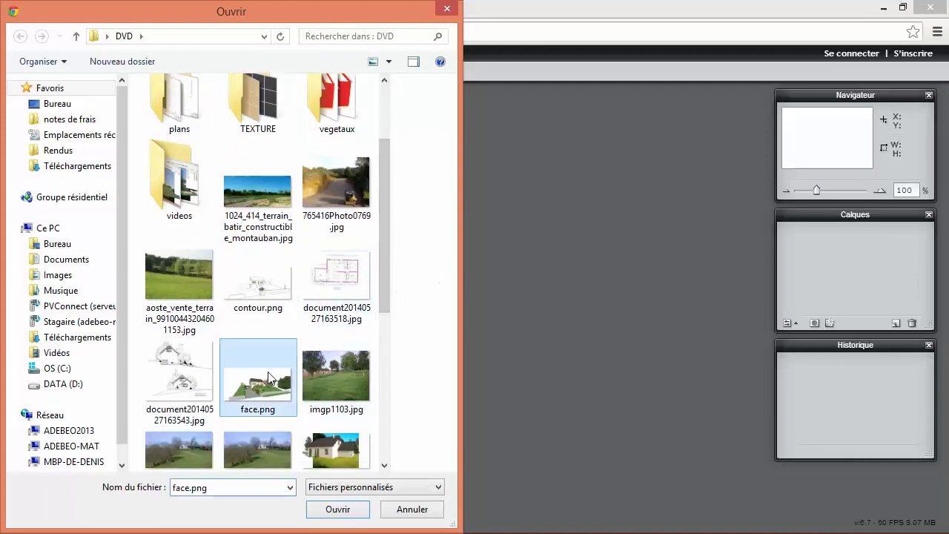
{"action": "left_click", "coordinate": [352, 512]}
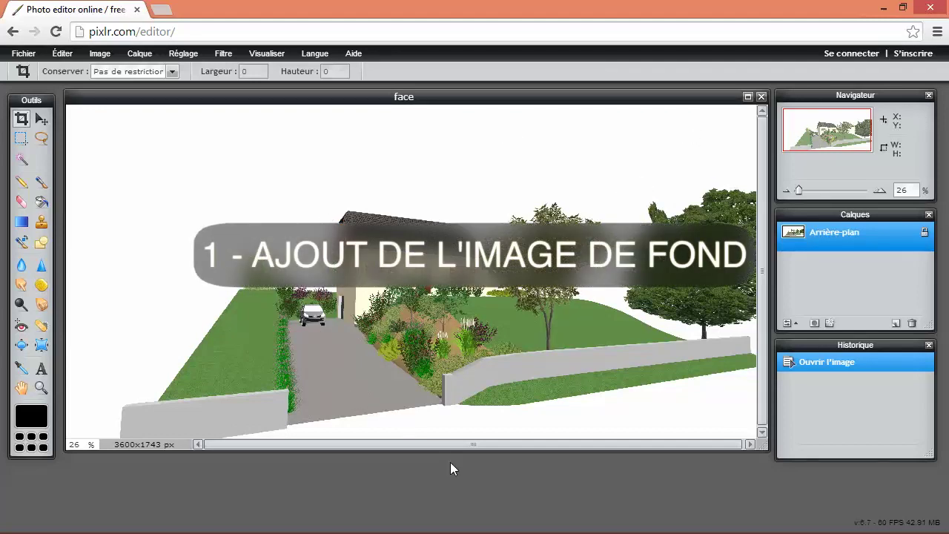
Magic-wand select all white background at Tolérance 30 with Contigu unticked
{"action": "left_click", "coordinate": [22, 160]}
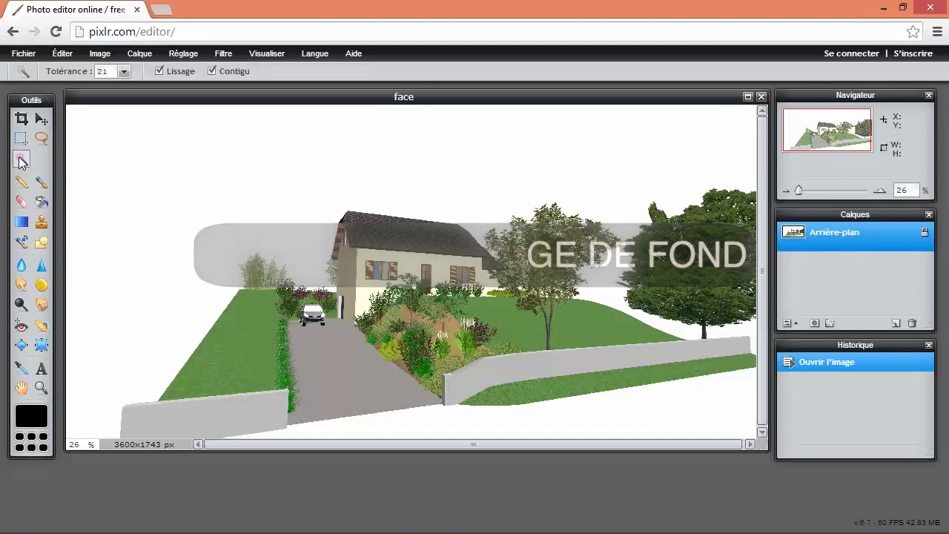
{"action": "left_click", "coordinate": [197, 173]}
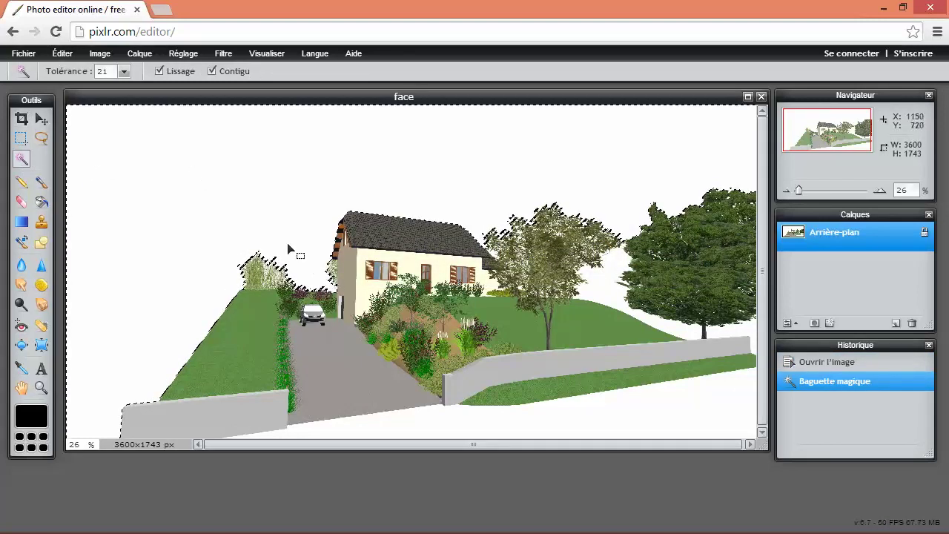
{"action": "key", "text": "ctrl+d"}
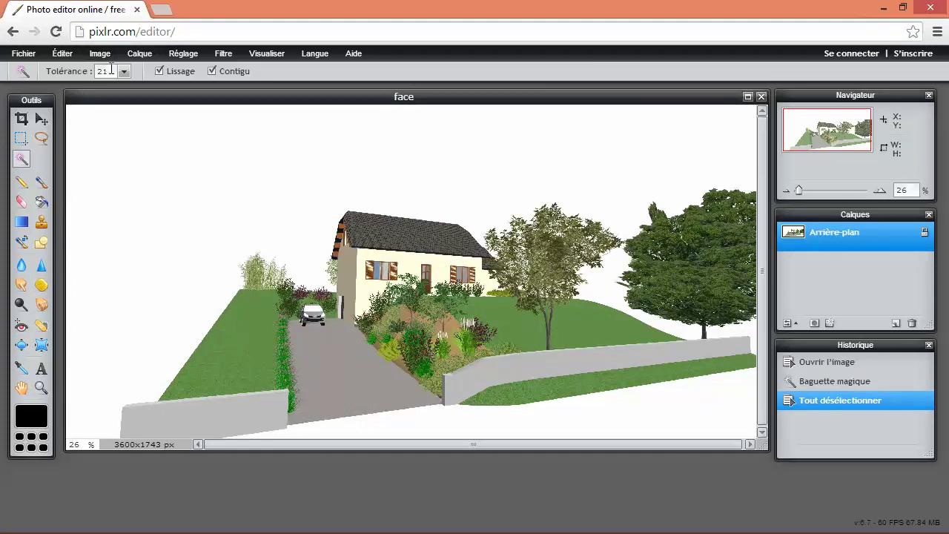
{"action": "type", "text": "30"}
{"action": "left_click", "coordinate": [211, 71]}
{"action": "left_click", "coordinate": [282, 193]}
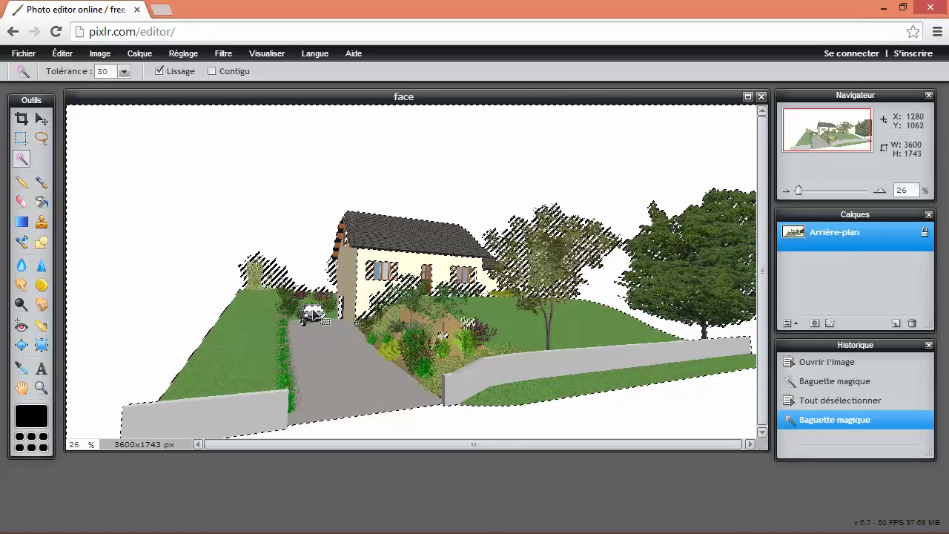
With the polygon Lasso, trace the garden along the driveway, wall and lawn edges
{"action": "left_click", "coordinate": [41, 139]}
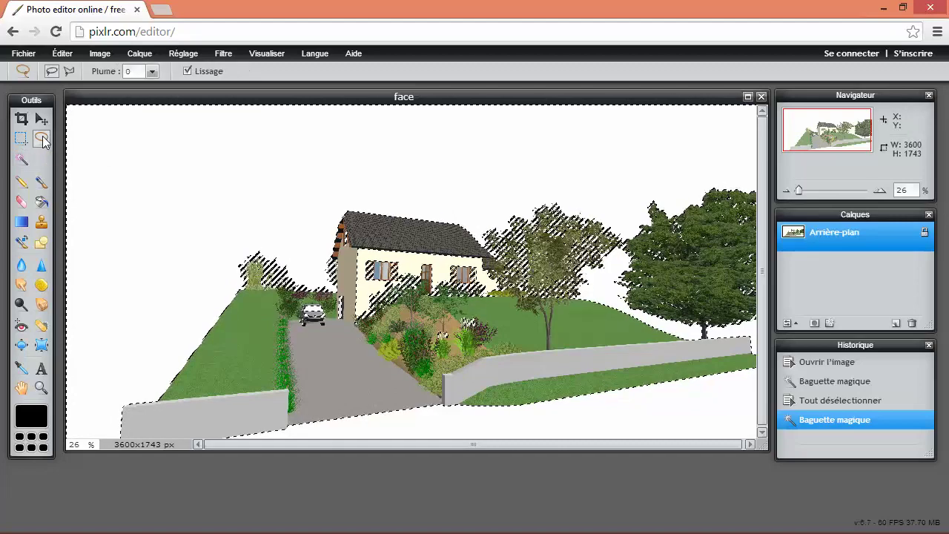
{"action": "left_click", "coordinate": [69, 70]}
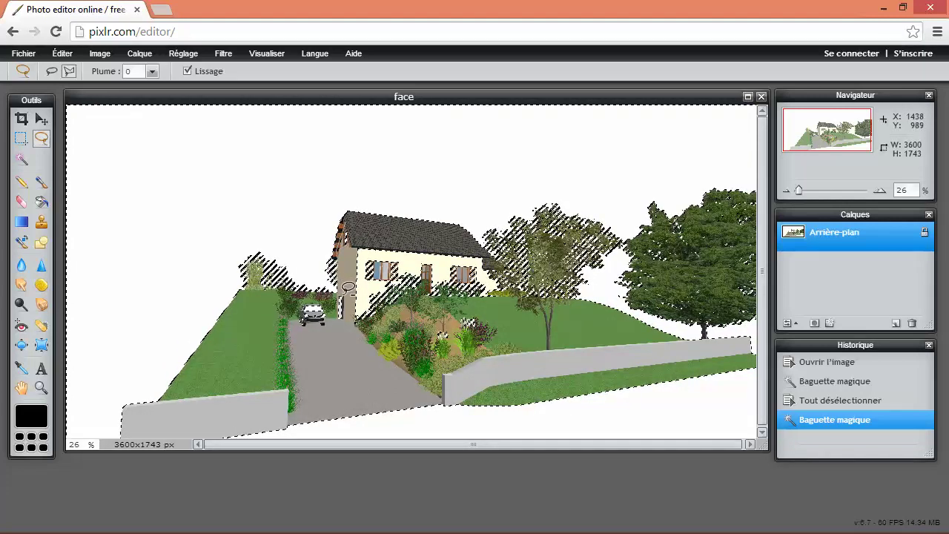
{"action": "left_click_drag", "start_coordinate": [286, 298], "coordinate": [288, 346]}
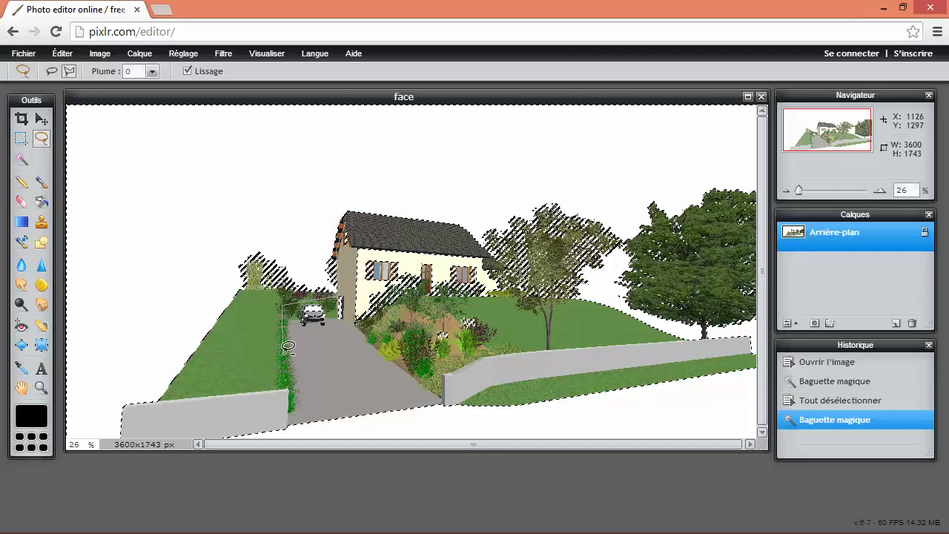
{"action": "left_click_drag", "start_coordinate": [462, 397], "coordinate": [435, 389]}
{"action": "left_click_drag", "start_coordinate": [505, 328], "coordinate": [501, 305]}
{"action": "scroll", "coordinate": [501, 296], "scroll_direction": "up", "scroll_amount": 3}
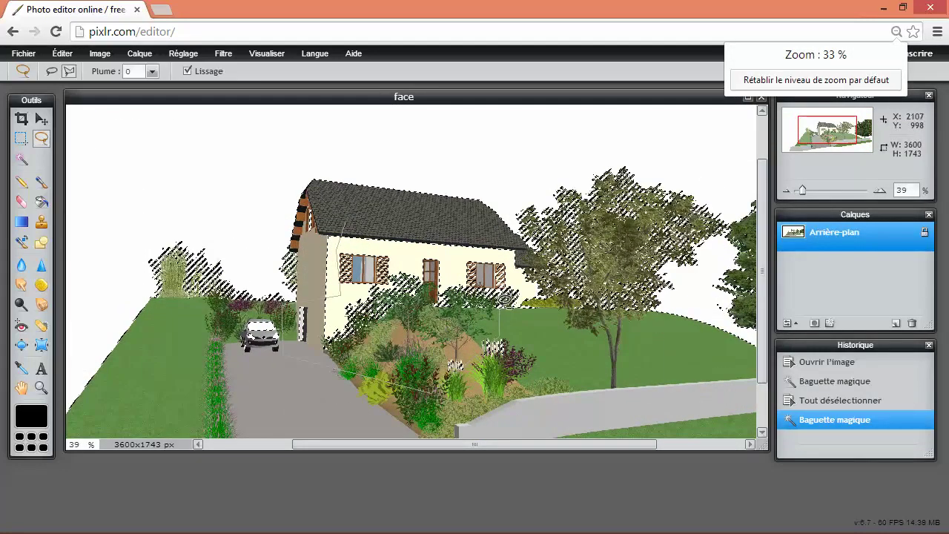
{"action": "scroll", "coordinate": [496, 356], "scroll_direction": "down", "scroll_amount": 1}
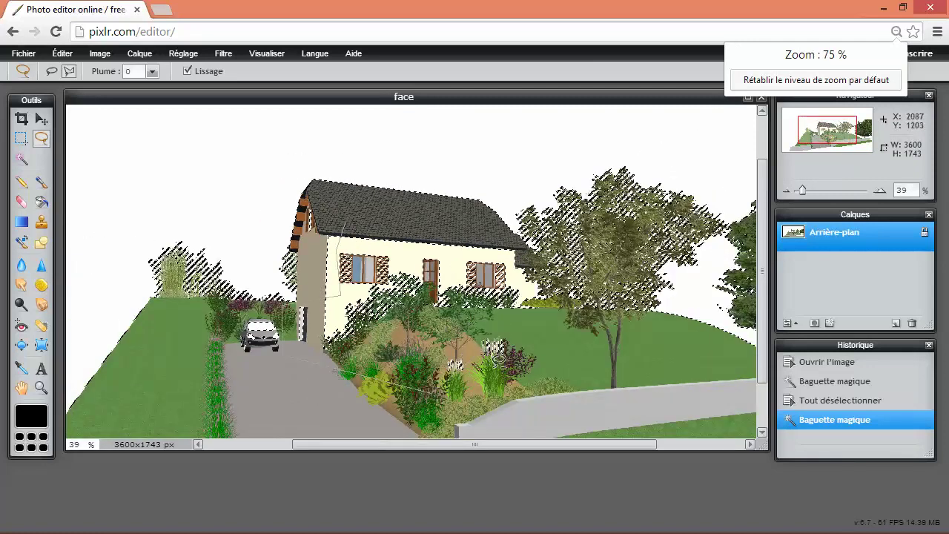
{"action": "scroll", "coordinate": [498, 361], "scroll_direction": "down", "scroll_amount": 1}
Finish the outline around the garden and up the roof edge, excluding the house
{"action": "left_click_drag", "start_coordinate": [498, 361], "coordinate": [498, 354]}
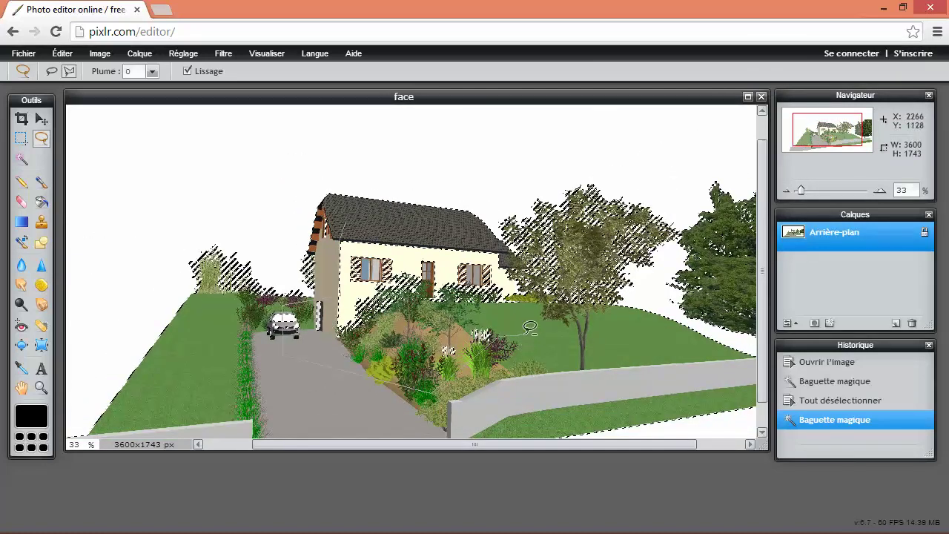
{"action": "left_click_drag", "start_coordinate": [524, 305], "coordinate": [516, 252]}
{"action": "left_click_drag", "start_coordinate": [476, 222], "coordinate": [477, 214]}
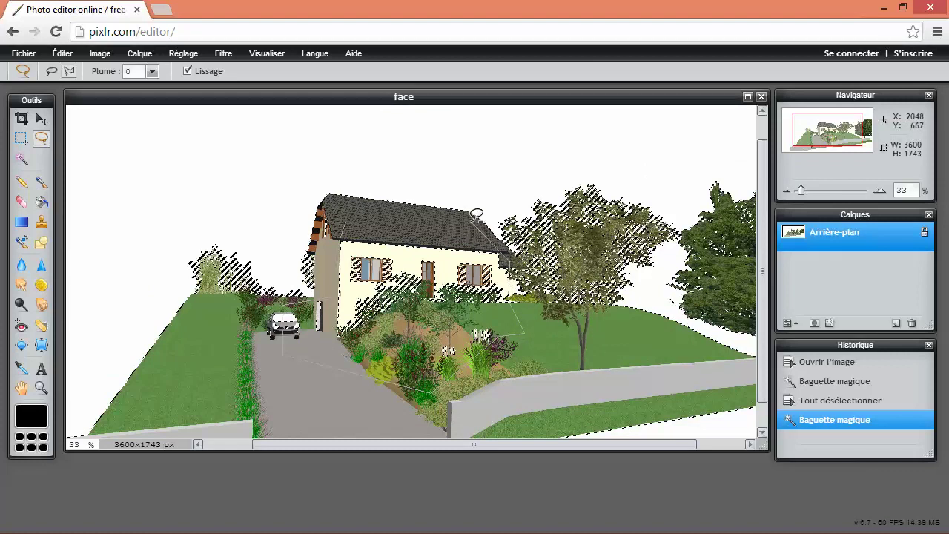
{"action": "left_click_drag", "start_coordinate": [350, 217], "coordinate": [350, 216]}
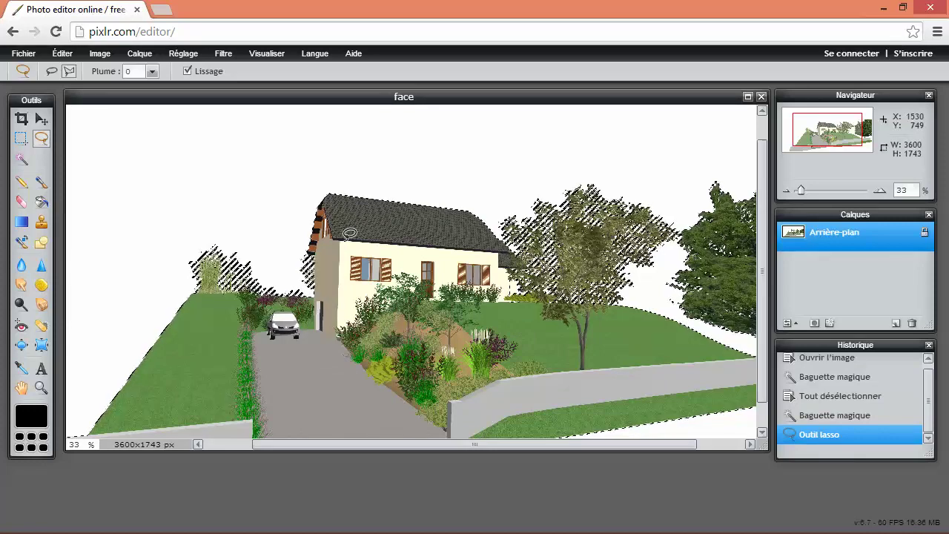
{"action": "scroll", "coordinate": [342, 320], "scroll_direction": "down", "scroll_amount": 2}
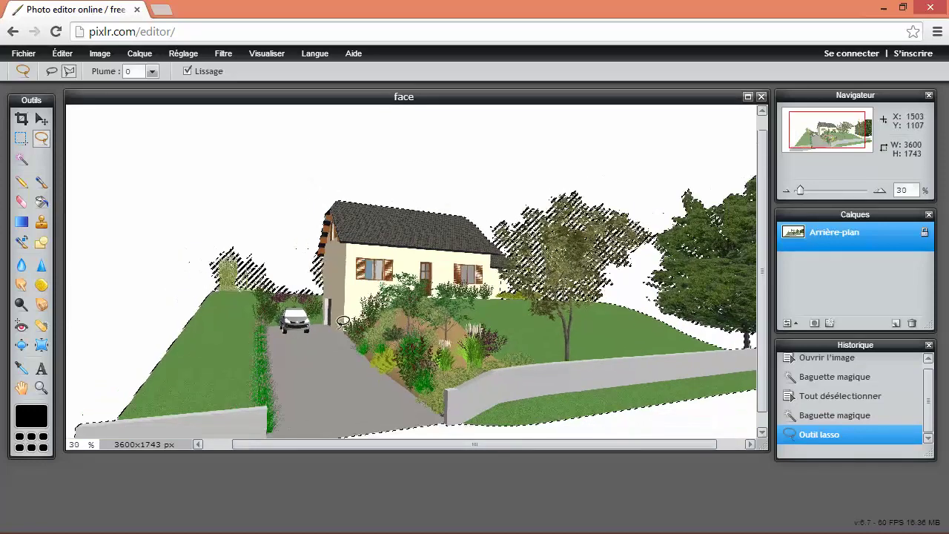
{"action": "scroll", "coordinate": [342, 321], "scroll_direction": "up", "scroll_amount": 1}
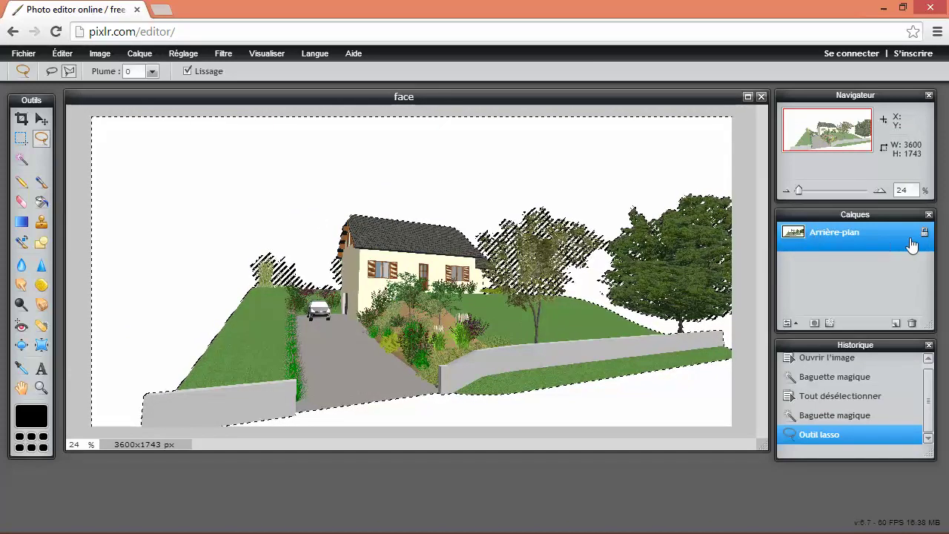
Unlock the Arrière-plan layer, delete the white background to transparency, and deselect
{"action": "left_click", "coordinate": [924, 236]}
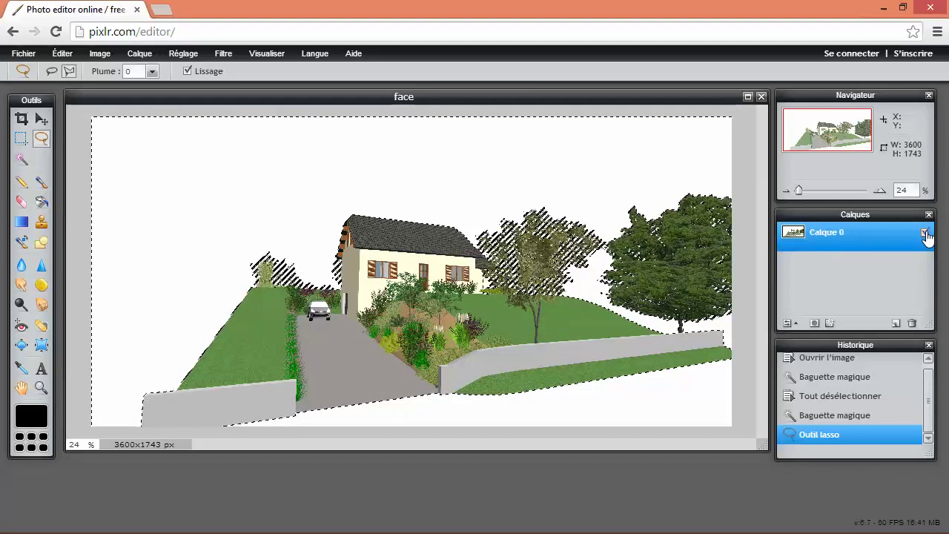
{"action": "key", "text": "Delete"}
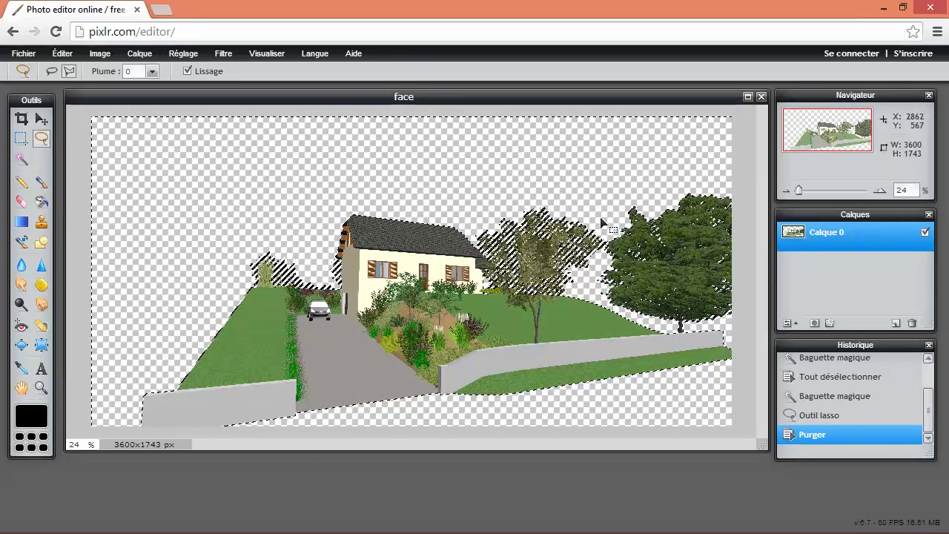
{"action": "key", "text": "ctrl+d"}
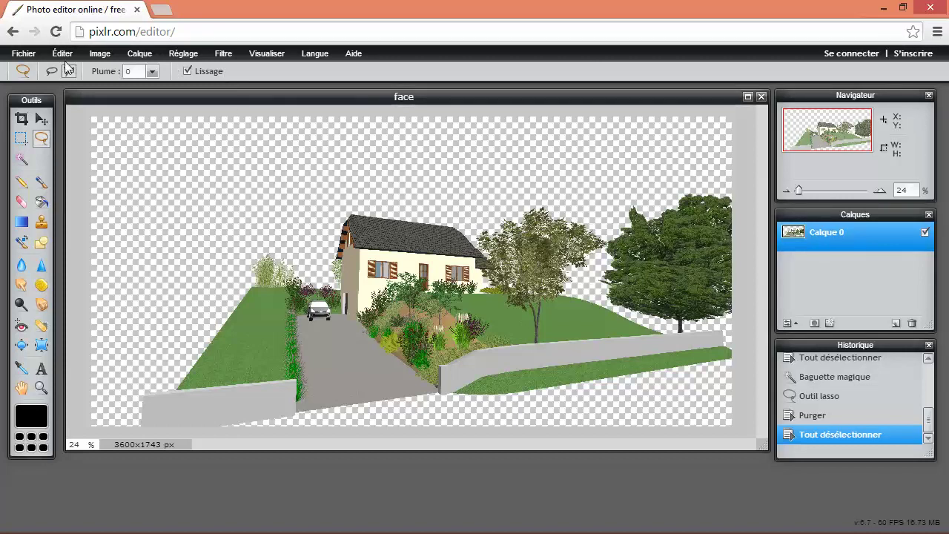
{"action": "left_click", "coordinate": [33, 52]}
Open INSERTION.jpg from the insertion folder
{"action": "left_click", "coordinate": [32, 81]}
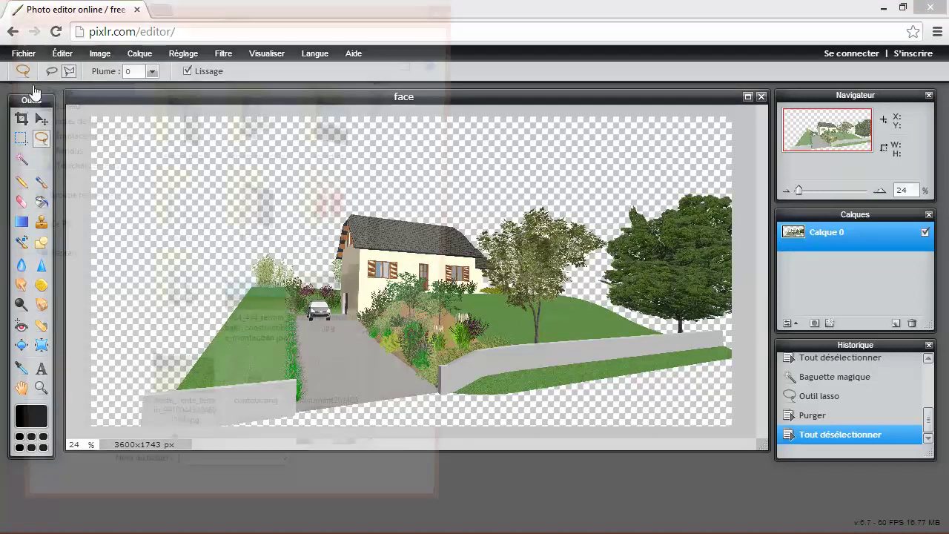
{"action": "double_click", "coordinate": [326, 137]}
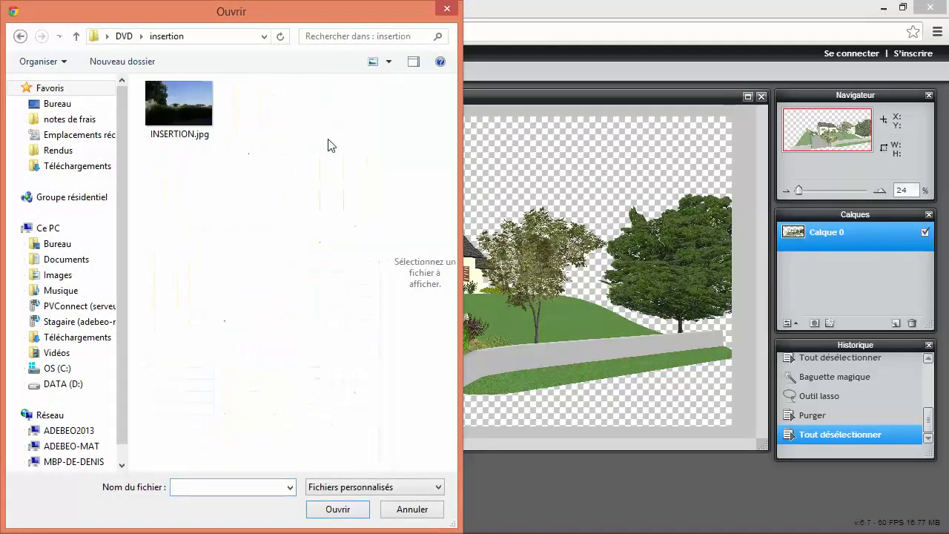
{"action": "left_click", "coordinate": [184, 120]}
{"action": "left_click", "coordinate": [337, 508]}
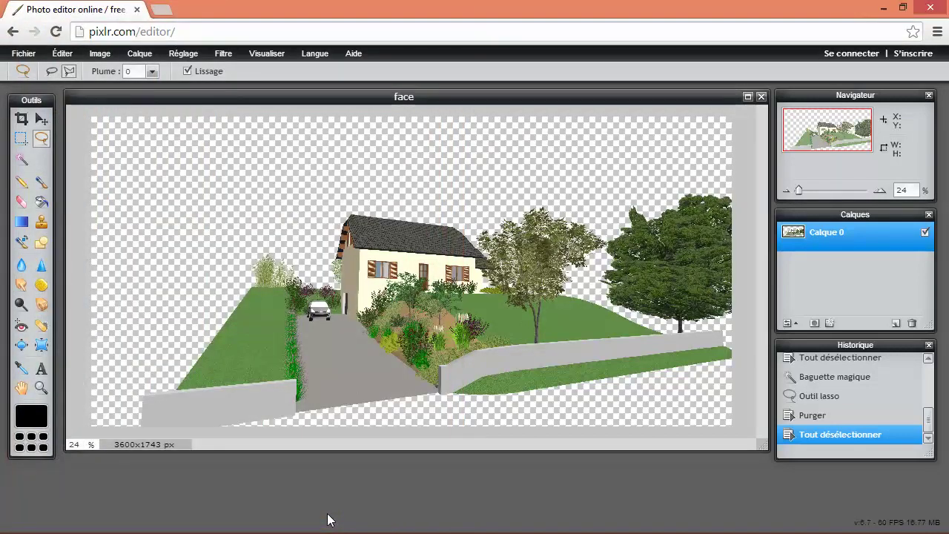
Check the face render's image size without changing it
{"action": "left_click", "coordinate": [577, 97]}
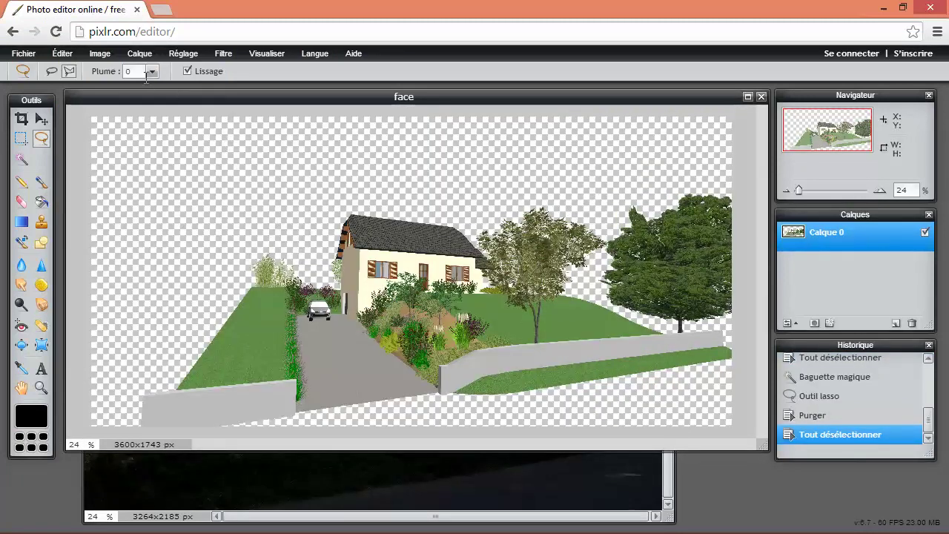
{"action": "left_click", "coordinate": [100, 53]}
{"action": "left_click", "coordinate": [115, 66]}
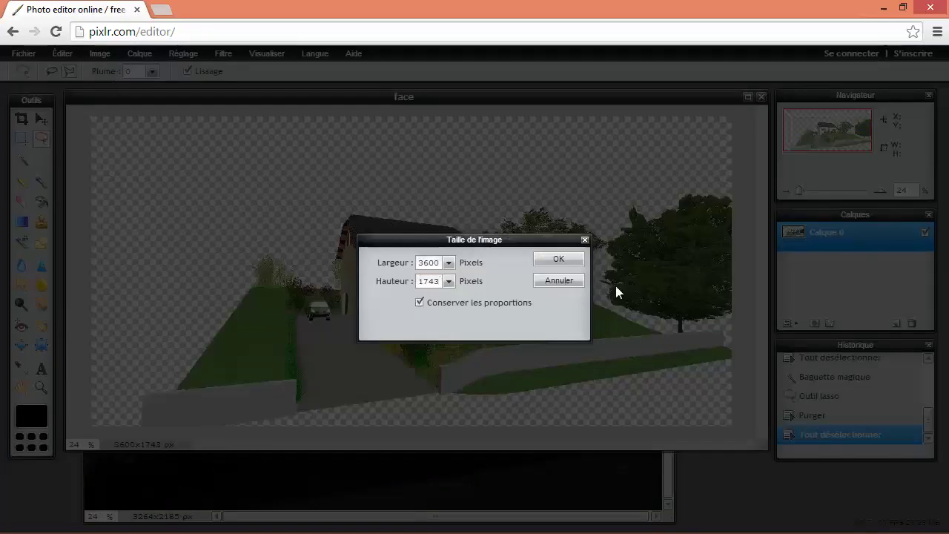
{"action": "left_click", "coordinate": [558, 280]}
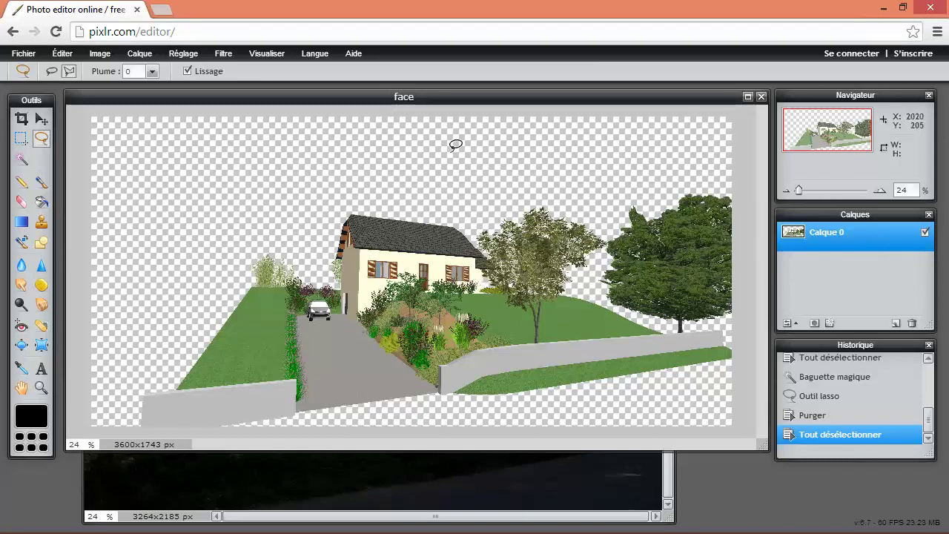
Resize the INSERTION photo to 2601x1741 and copy the whole image
{"action": "left_click", "coordinate": [294, 490]}
{"action": "left_click", "coordinate": [94, 56]}
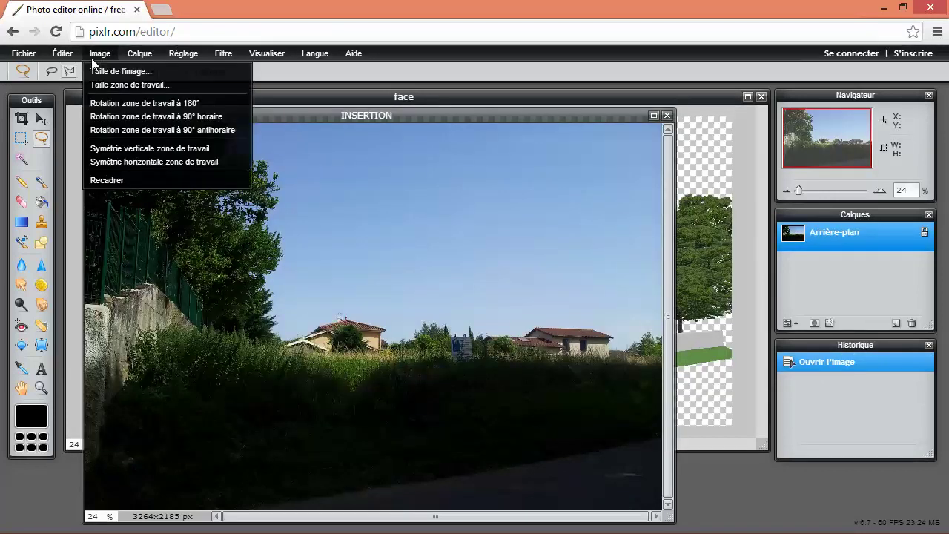
{"action": "left_click", "coordinate": [99, 56]}
{"action": "type", "text": "2601"}
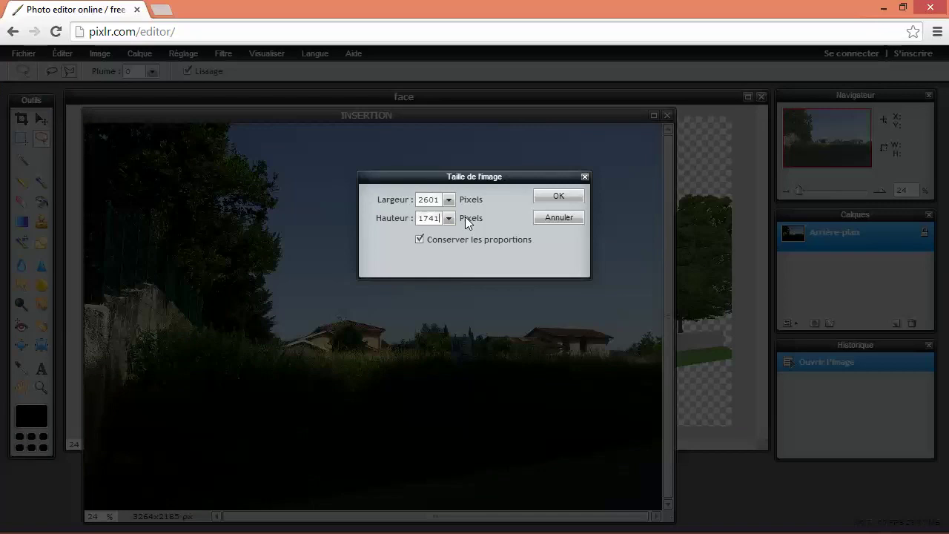
{"action": "left_click", "coordinate": [561, 197]}
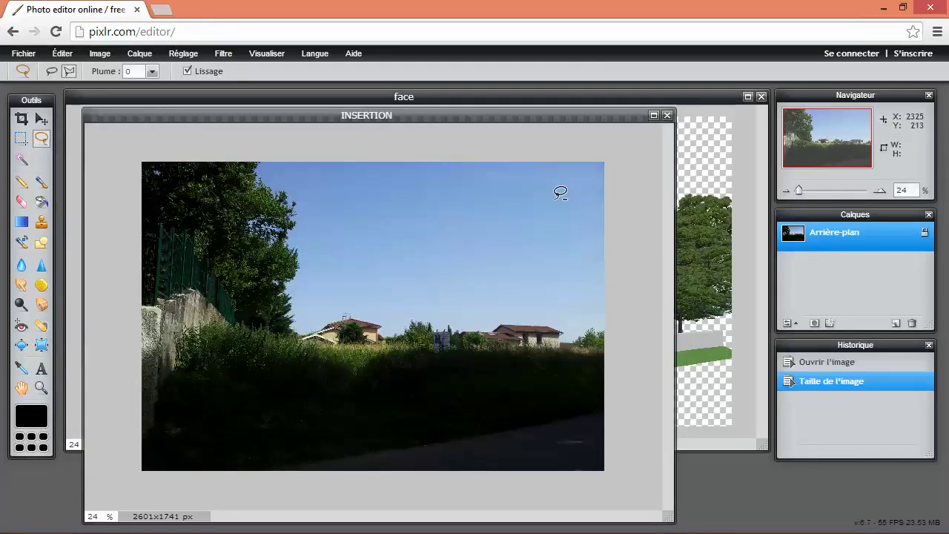
{"action": "key", "text": "ctrl+a"}
{"action": "key", "text": "ctrl+c"}
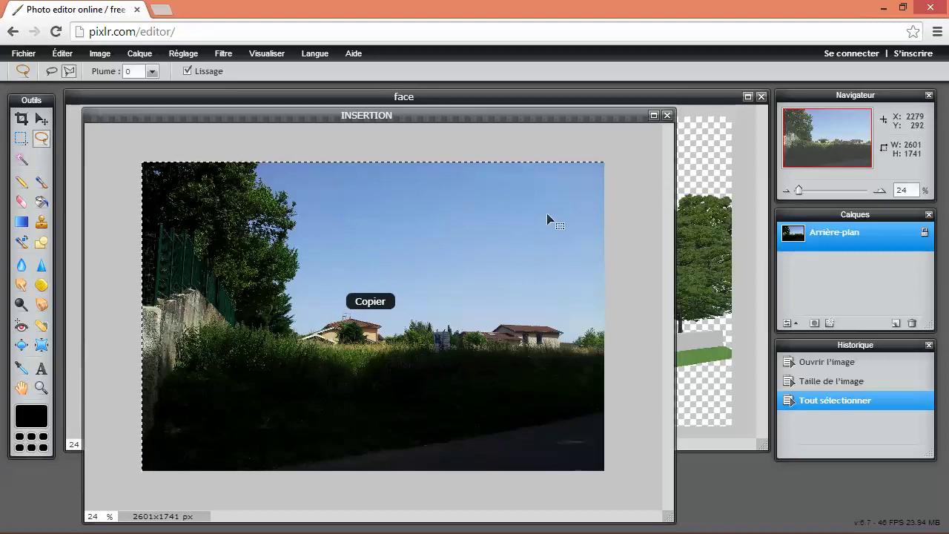
{"action": "left_click", "coordinate": [710, 100]}
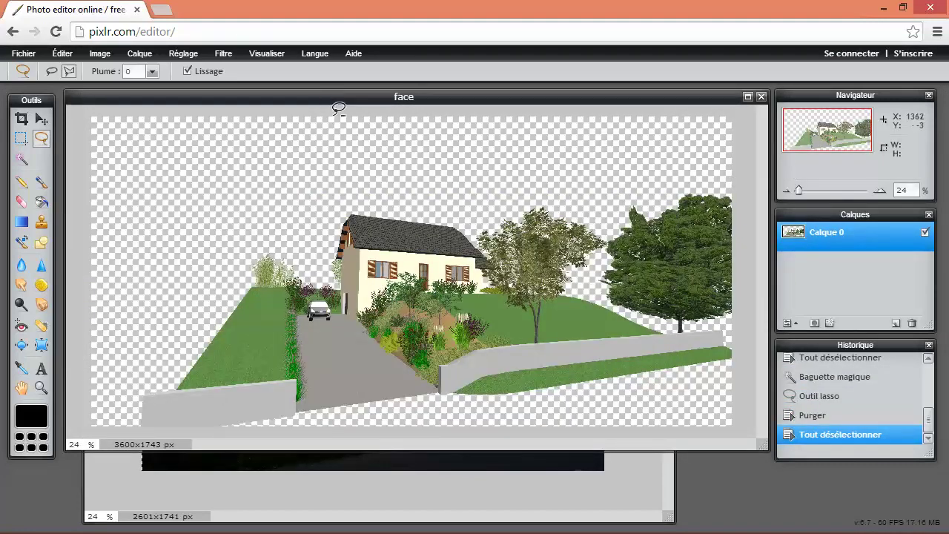
Paste the site photo into face.png and move it beneath the house layer
{"action": "key", "text": "ctrl+v"}
{"action": "left_click_drag", "start_coordinate": [840, 261], "coordinate": [842, 281]}
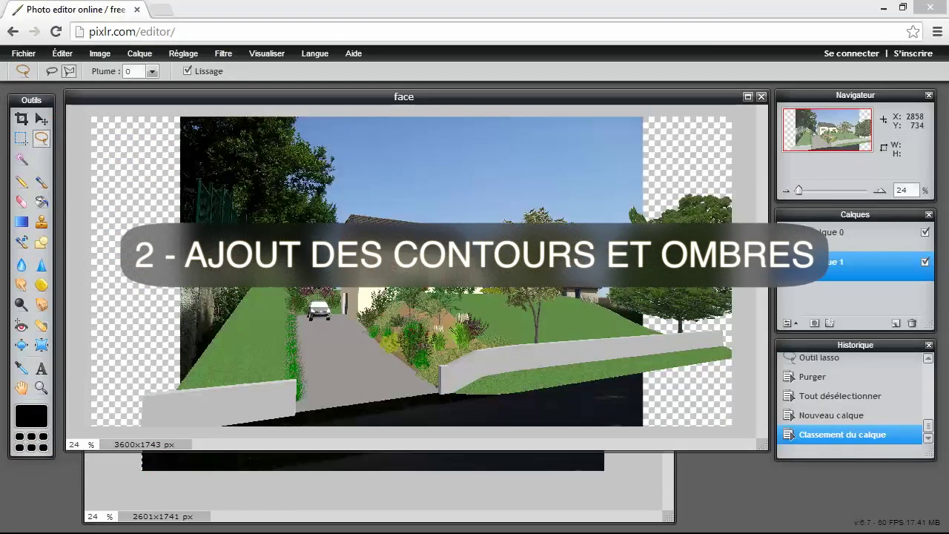
Open contour.png from the DVD folder and copy the whole drawing
{"action": "left_click", "coordinate": [23, 53]}
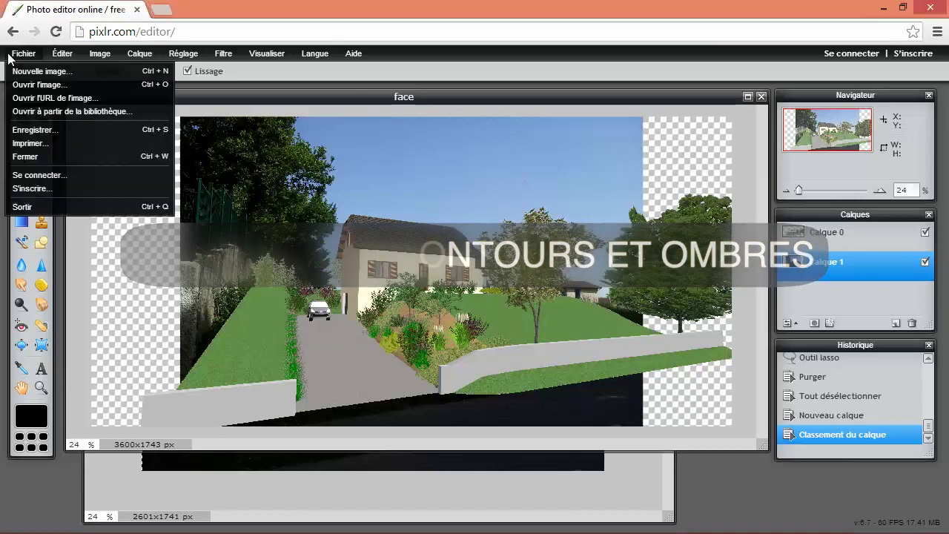
{"action": "left_click", "coordinate": [34, 83]}
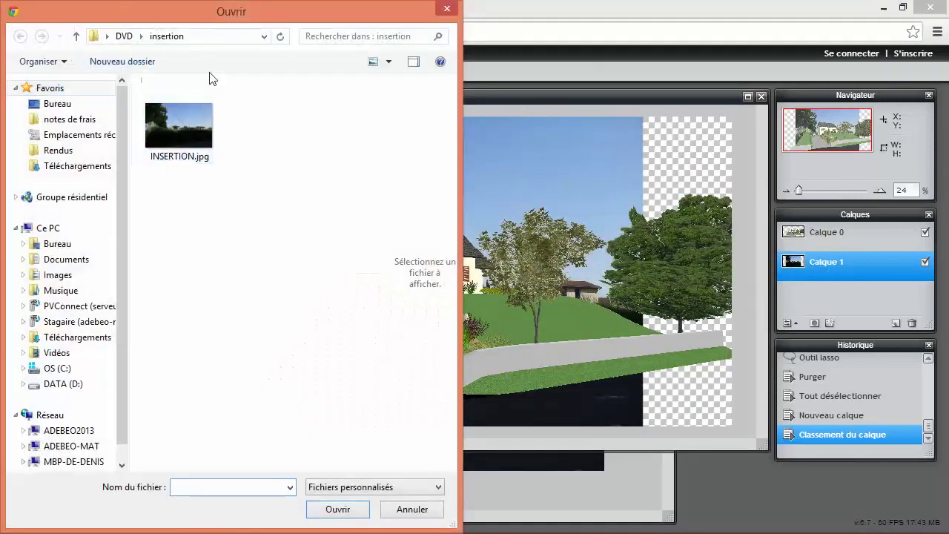
{"action": "left_click", "coordinate": [133, 37]}
{"action": "left_click", "coordinate": [258, 393]}
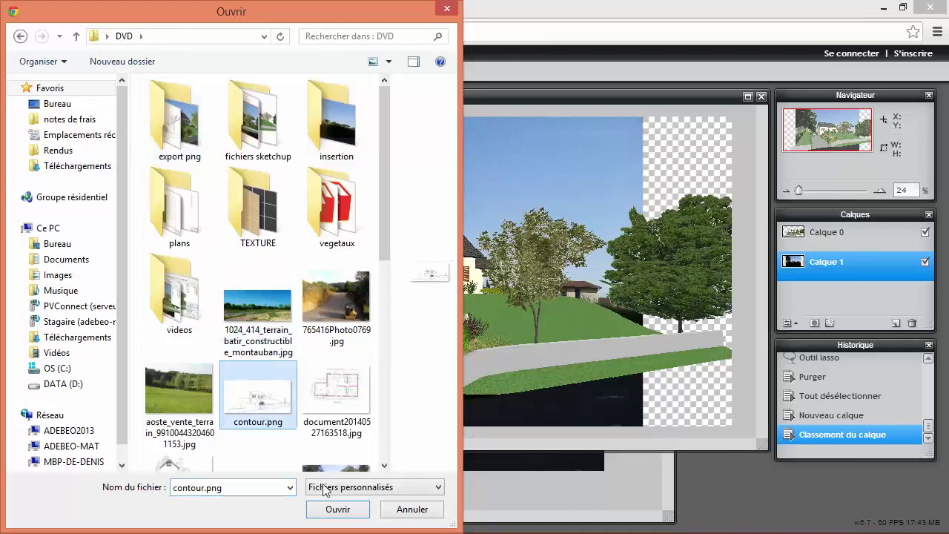
{"action": "left_click", "coordinate": [337, 509]}
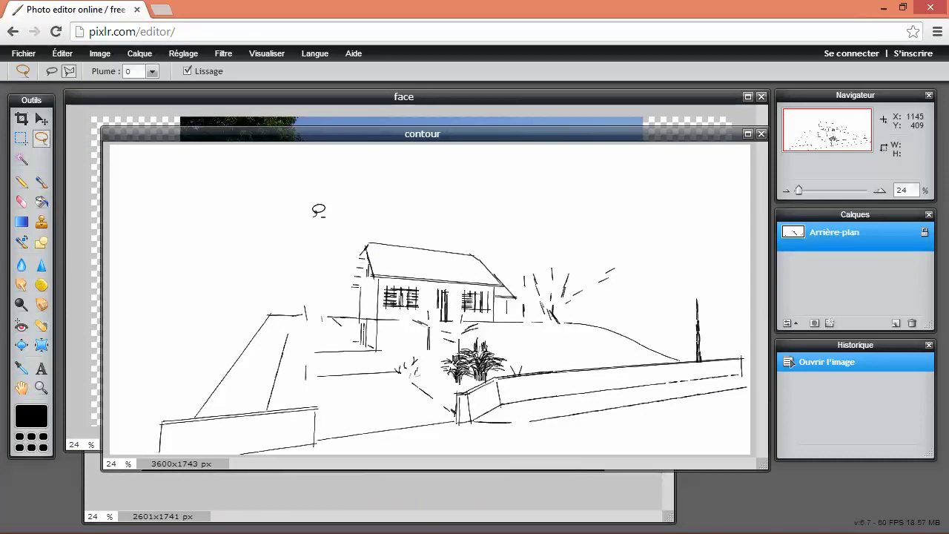
{"action": "key", "text": "ctrl+a"}
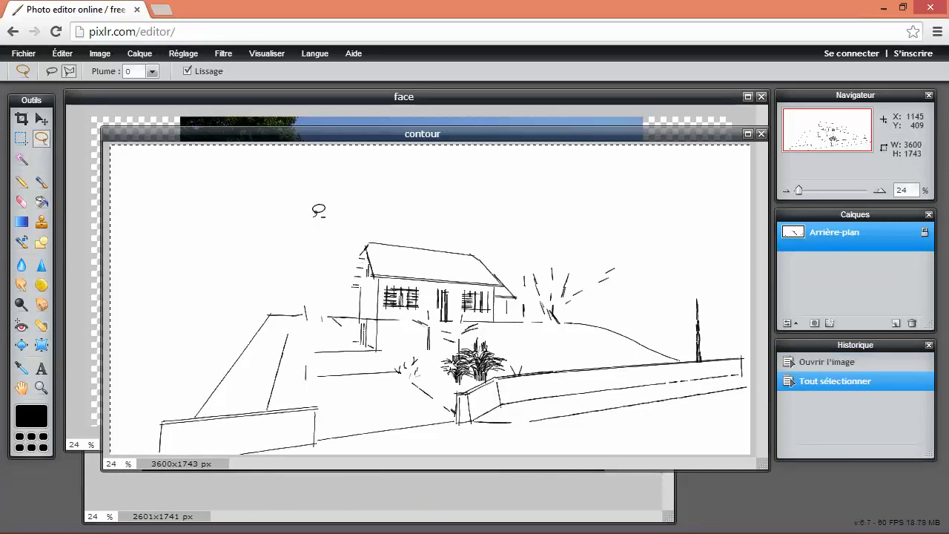
{"action": "key", "text": "ctrl+c"}
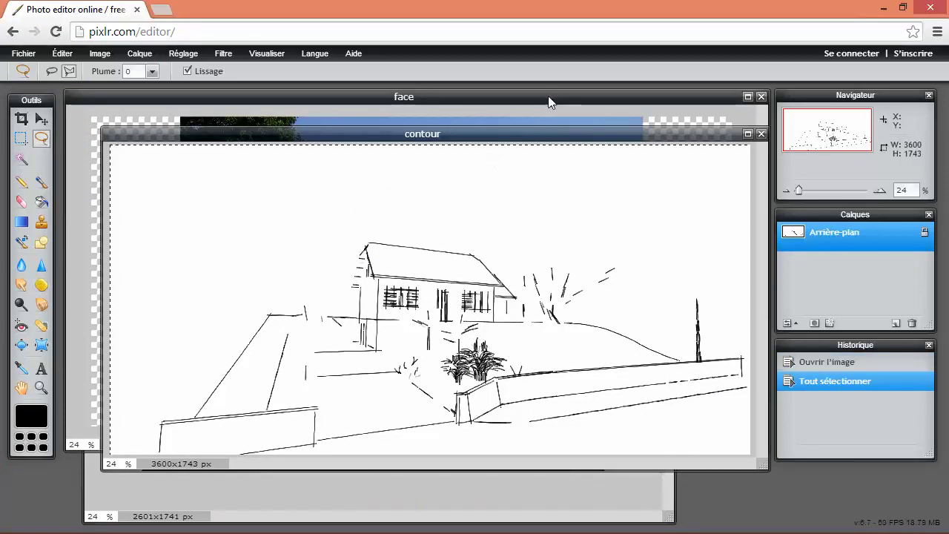
Paste the contour drawing into face.png and move Calque 2 to the top
{"action": "left_click", "coordinate": [549, 98]}
{"action": "key", "text": "ctrl+v"}
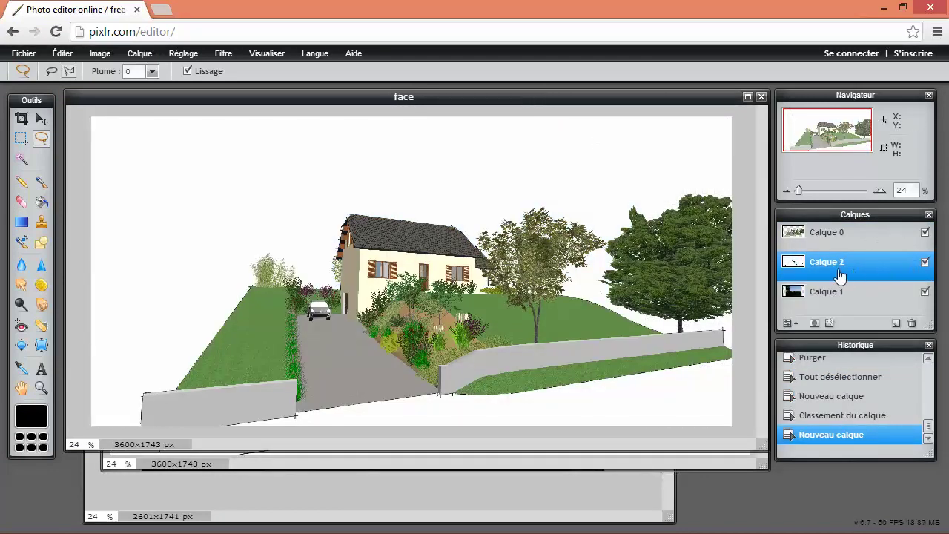
{"action": "left_click_drag", "start_coordinate": [816, 265], "coordinate": [817, 229]}
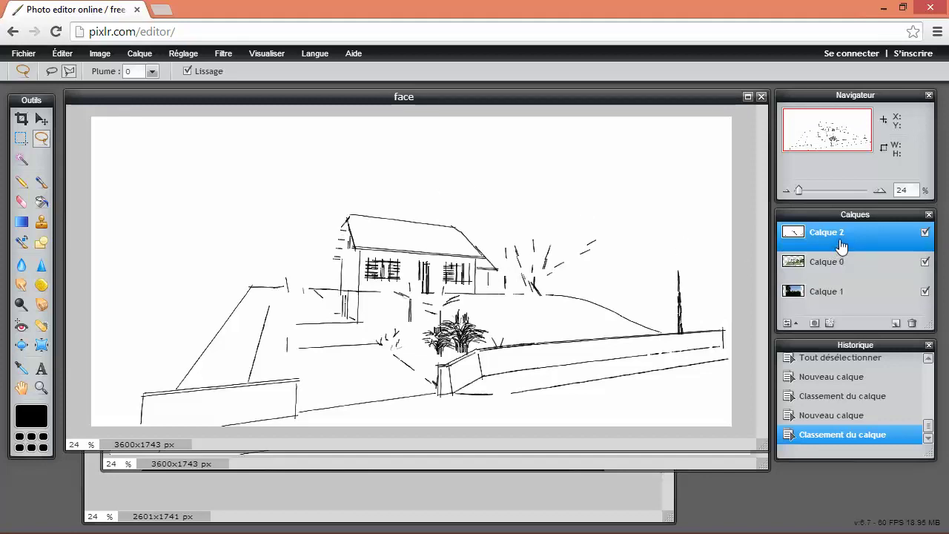
Set Calque 2's blend mode to Multiply in its layer settings
{"action": "left_click", "coordinate": [786, 324]}
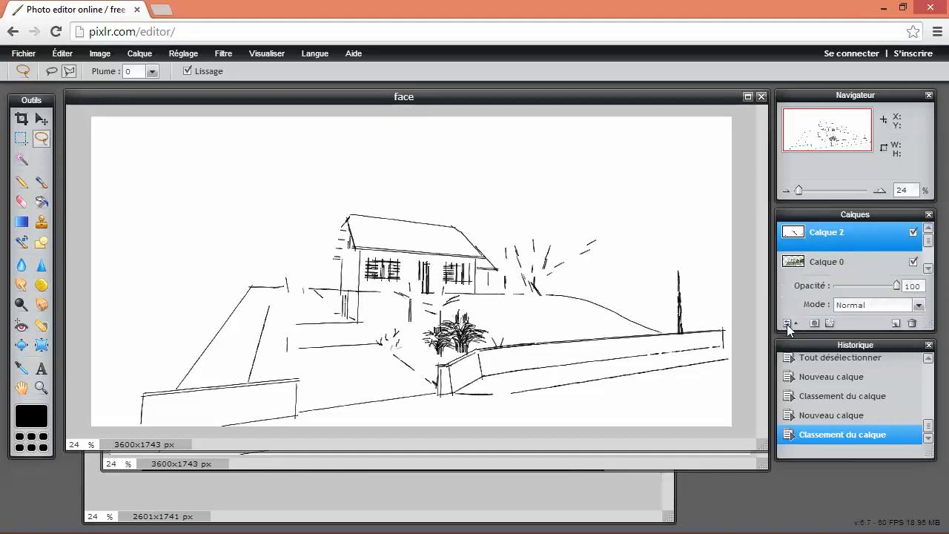
{"action": "left_click", "coordinate": [920, 306]}
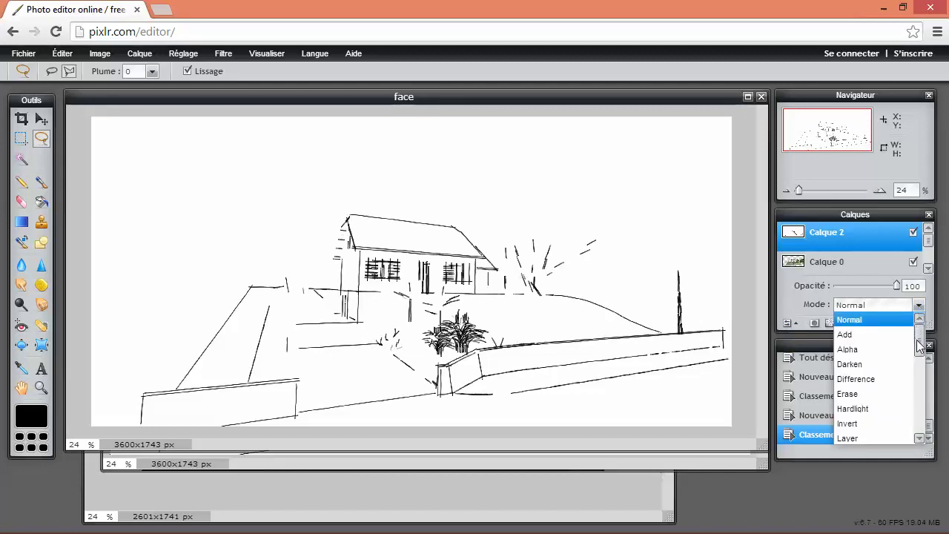
{"action": "left_click_drag", "start_coordinate": [918, 345], "coordinate": [917, 401]}
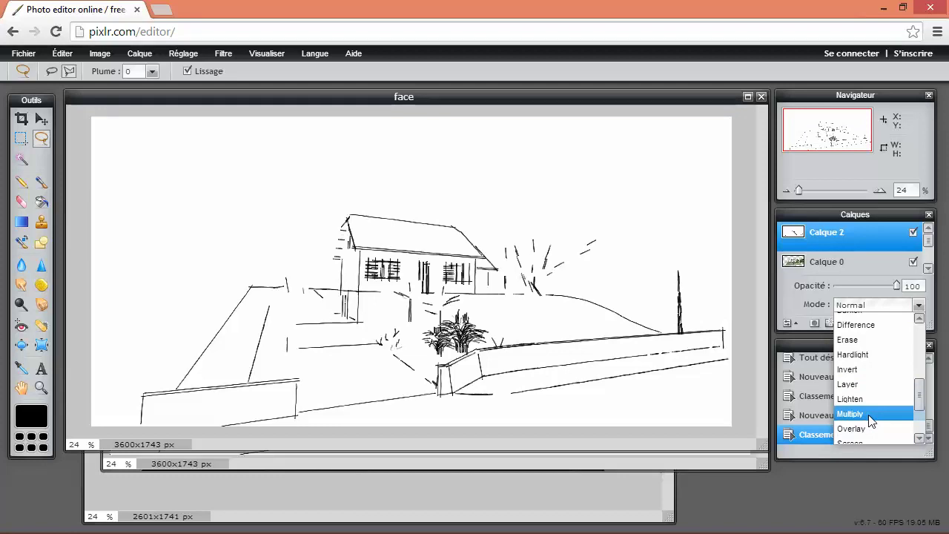
{"action": "left_click", "coordinate": [850, 413]}
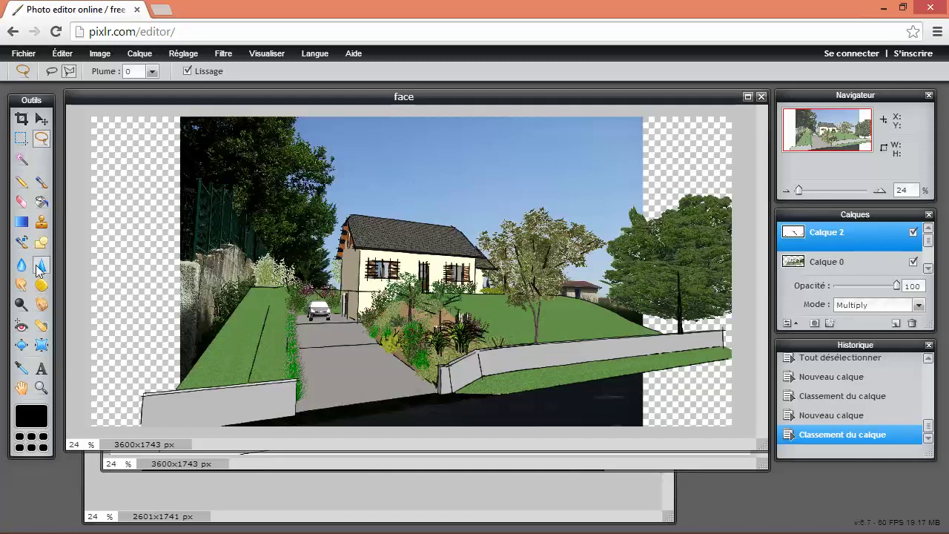
Erase the stray contour lines on the side wall, doorway and house front of Calque 2
{"action": "left_click", "coordinate": [21, 201]}
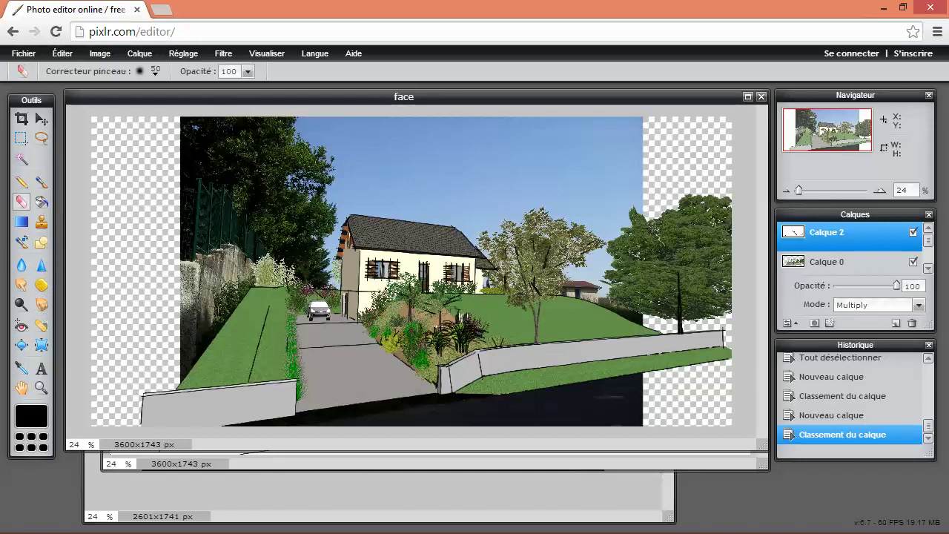
{"action": "scroll", "coordinate": [344, 283], "scroll_direction": "down", "scroll_amount": 1}
{"action": "scroll", "coordinate": [344, 284], "scroll_direction": "up", "scroll_amount": 1}
{"action": "scroll", "coordinate": [312, 307], "scroll_direction": "up", "scroll_amount": 1}
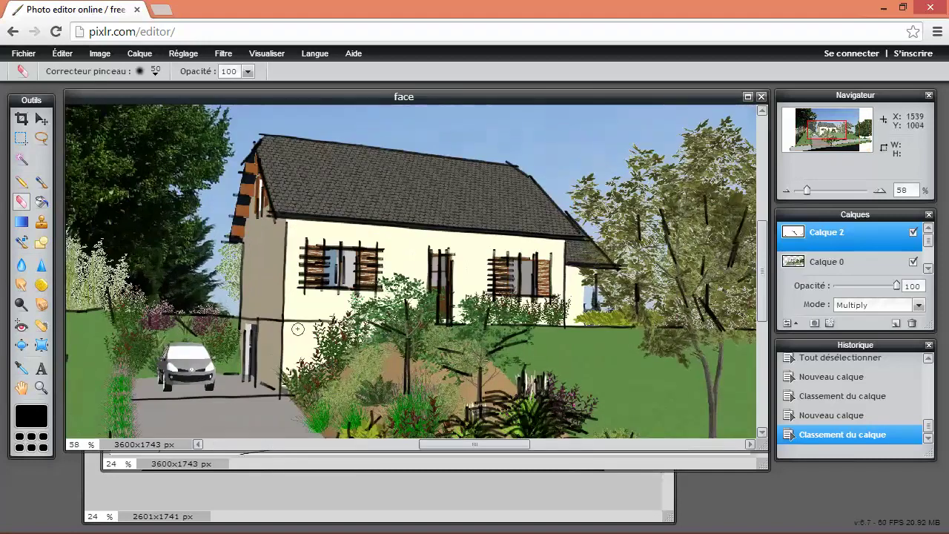
{"action": "scroll", "coordinate": [272, 336], "scroll_direction": "up", "scroll_amount": 1}
{"action": "left_click", "coordinate": [228, 331]}
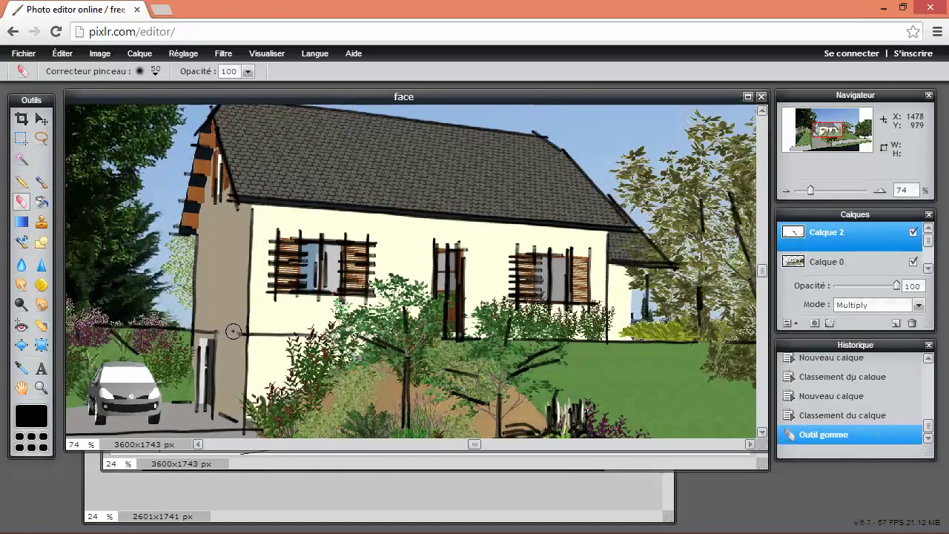
{"action": "left_click", "coordinate": [233, 331]}
{"action": "left_click", "coordinate": [203, 330]}
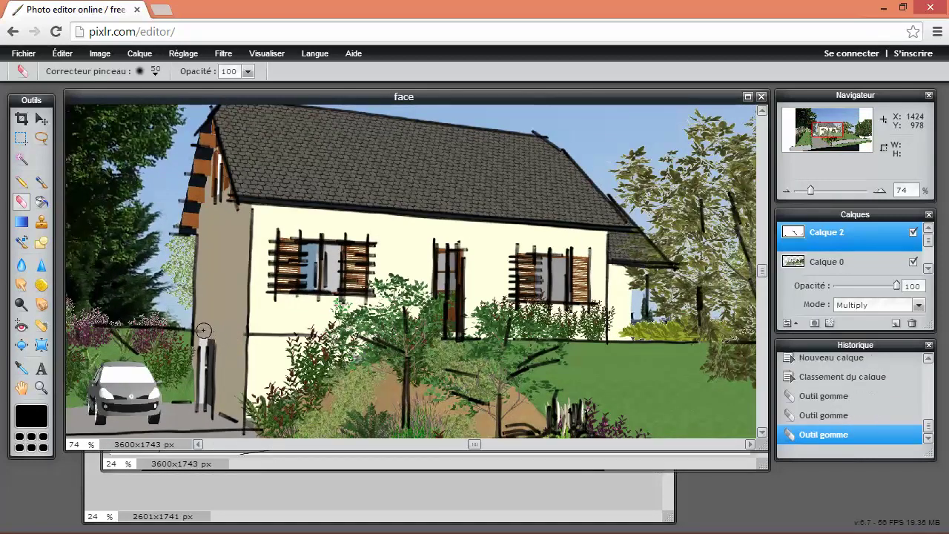
{"action": "left_click_drag", "start_coordinate": [258, 335], "coordinate": [333, 335]}
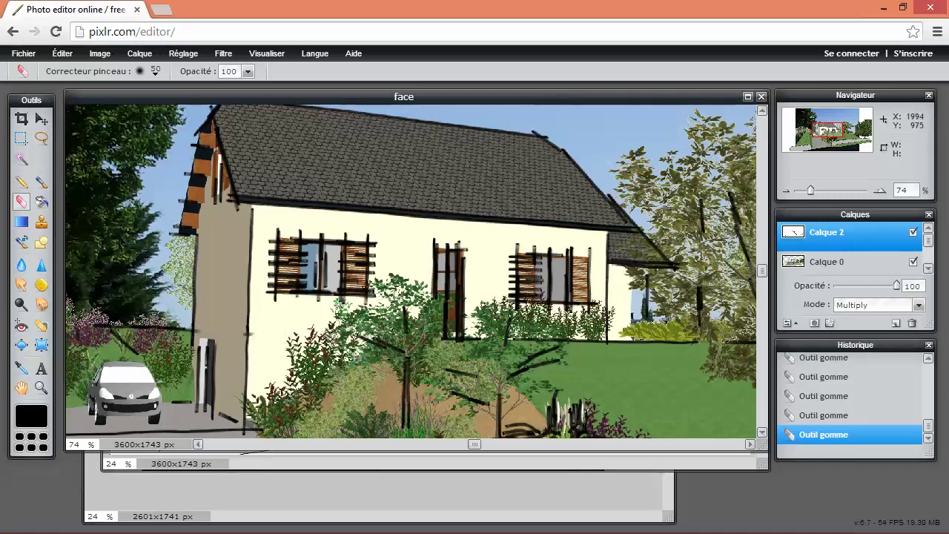
Erase the stray black contour line crossing the driveway
{"action": "scroll", "coordinate": [520, 326], "scroll_direction": "down", "scroll_amount": 1}
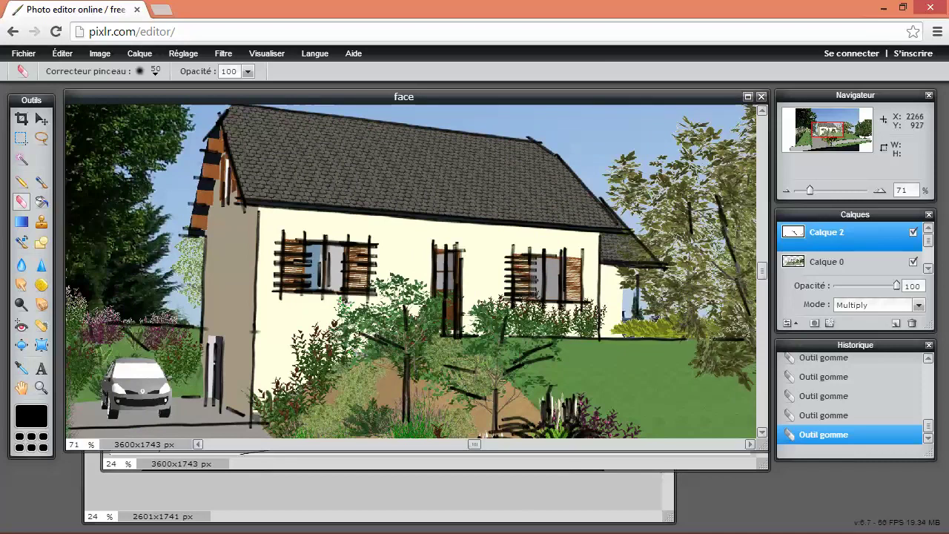
{"action": "scroll", "coordinate": [636, 310], "scroll_direction": "down", "scroll_amount": 1}
{"action": "scroll", "coordinate": [616, 313], "scroll_direction": "down", "scroll_amount": 2}
{"action": "scroll", "coordinate": [544, 331], "scroll_direction": "down", "scroll_amount": 1}
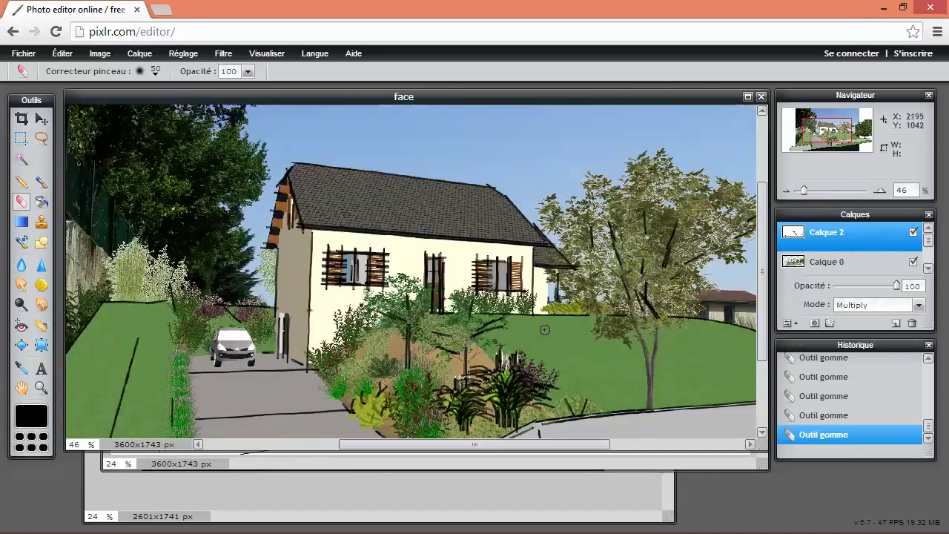
{"action": "scroll", "coordinate": [445, 356], "scroll_direction": "down", "scroll_amount": 2}
{"action": "scroll", "coordinate": [343, 384], "scroll_direction": "up", "scroll_amount": 2}
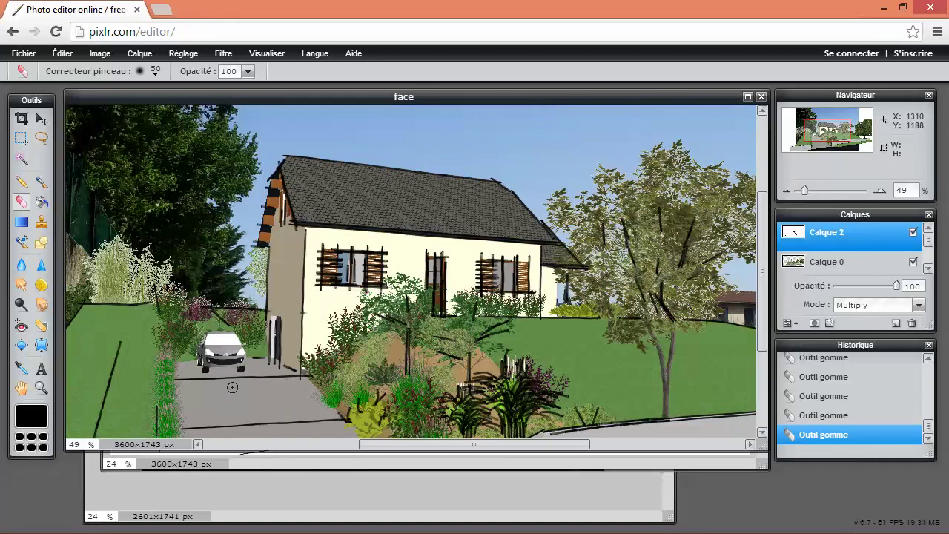
{"action": "scroll", "coordinate": [232, 387], "scroll_direction": "down", "scroll_amount": 1}
{"action": "scroll", "coordinate": [224, 322], "scroll_direction": "down", "scroll_amount": 2}
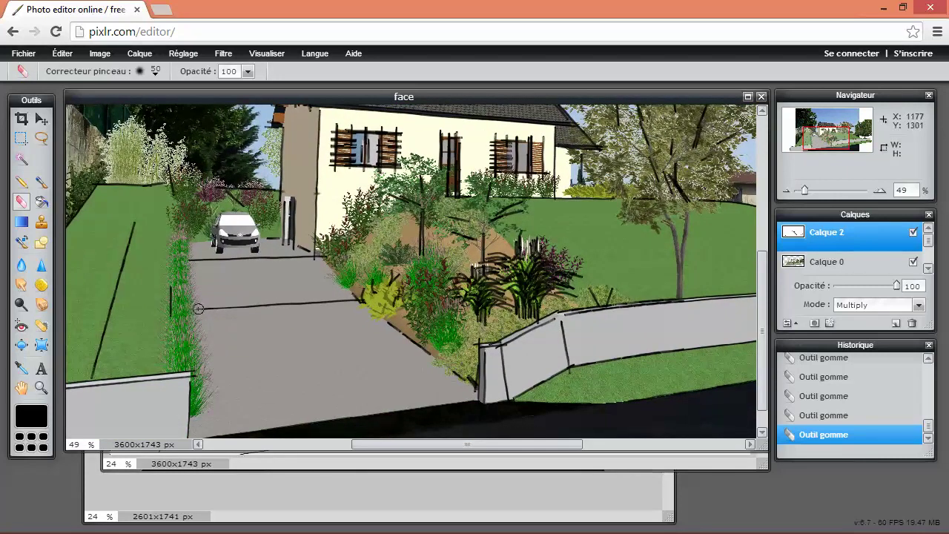
{"action": "left_click_drag", "start_coordinate": [297, 305], "coordinate": [333, 297]}
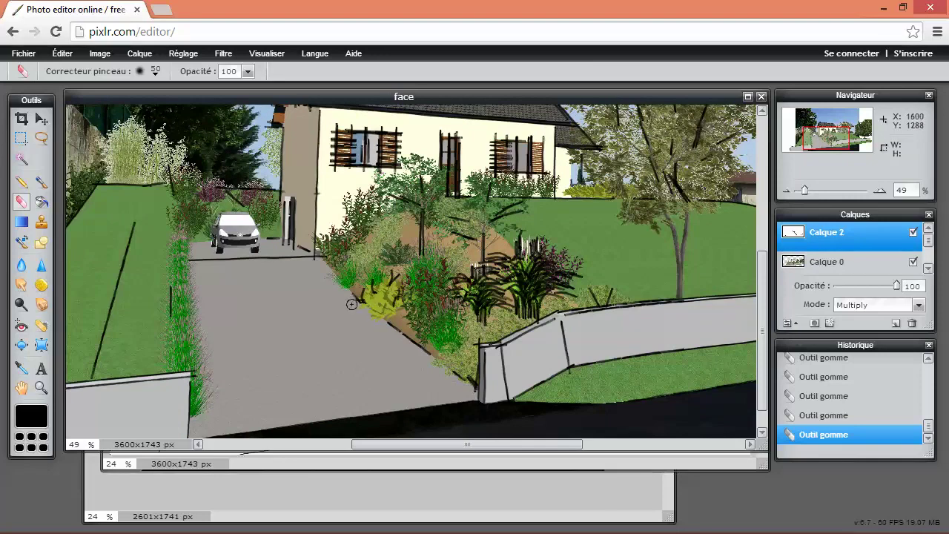
Zoom out to about 27% to view the whole montage
{"action": "scroll", "coordinate": [285, 319], "scroll_direction": "down", "scroll_amount": 1}
{"action": "scroll", "coordinate": [286, 323], "scroll_direction": "down", "scroll_amount": 1}
{"action": "scroll", "coordinate": [285, 326], "scroll_direction": "down", "scroll_amount": 1}
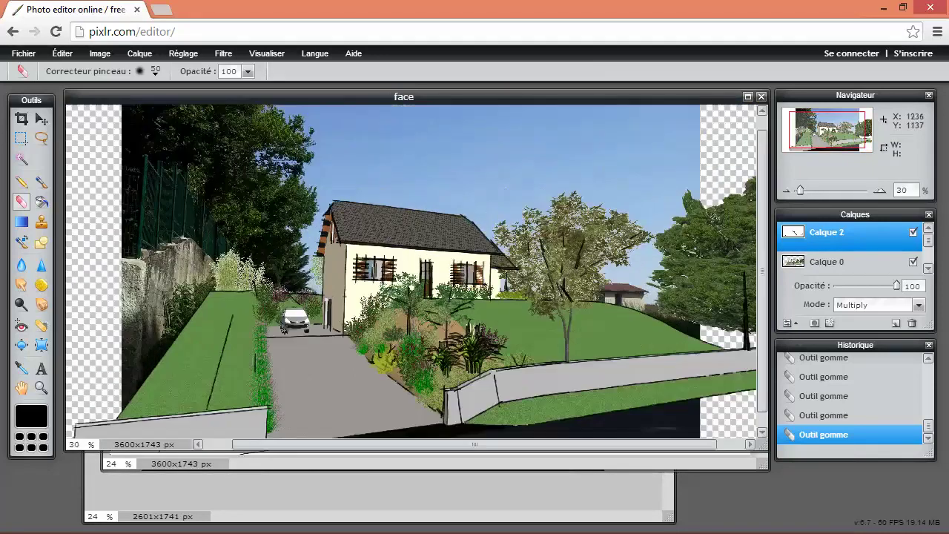
{"action": "scroll", "coordinate": [283, 331], "scroll_direction": "down", "scroll_amount": 1}
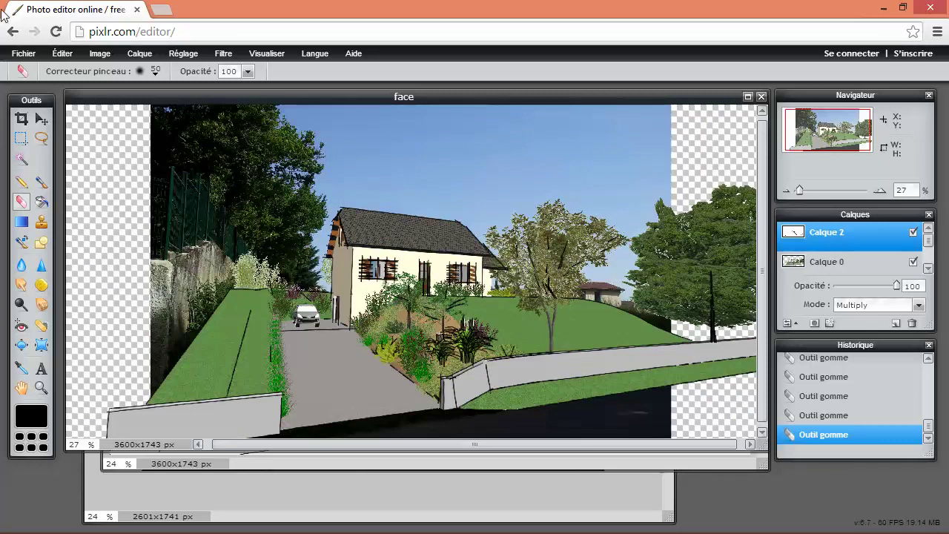
Open the ombrage.png shadow render as a new image
{"action": "left_click", "coordinate": [22, 54]}
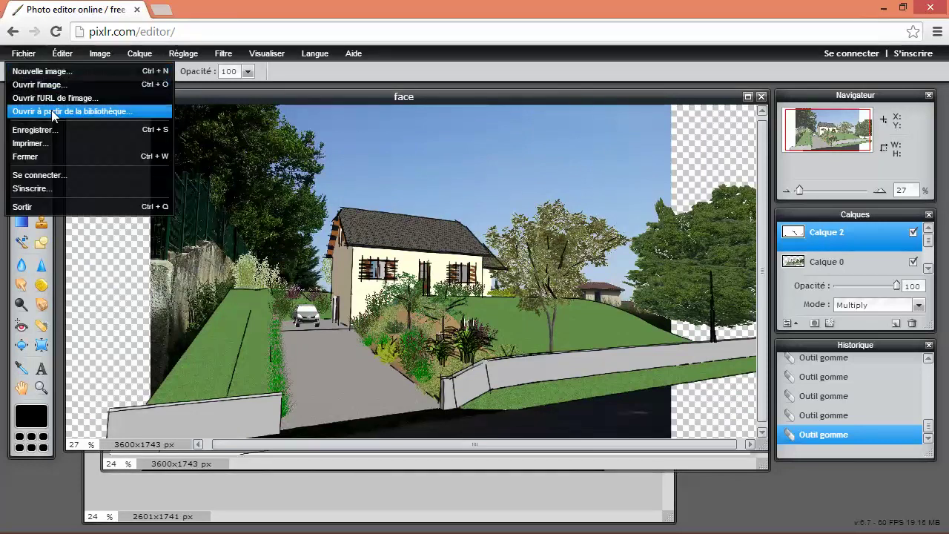
{"action": "left_click", "coordinate": [39, 85]}
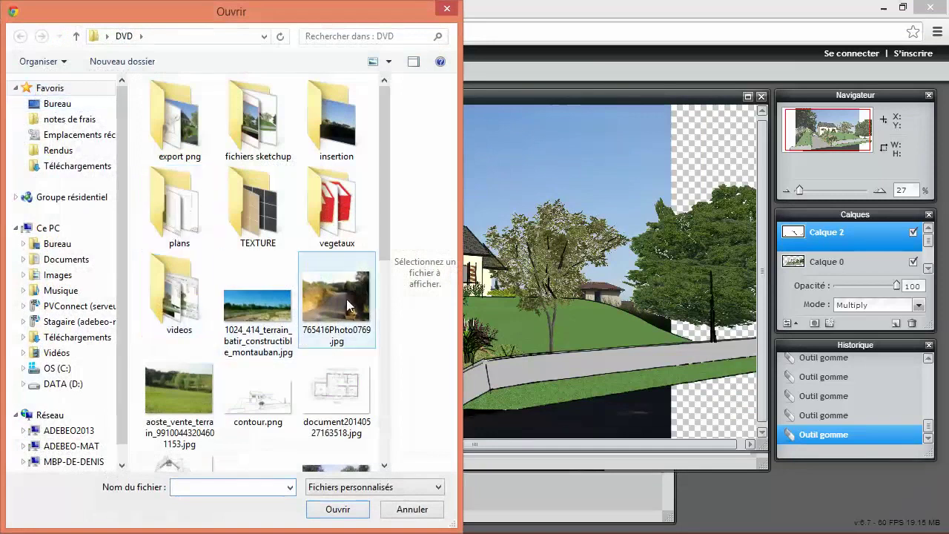
{"action": "left_click_drag", "start_coordinate": [384, 208], "coordinate": [384, 339]}
{"action": "left_click", "coordinate": [178, 345]}
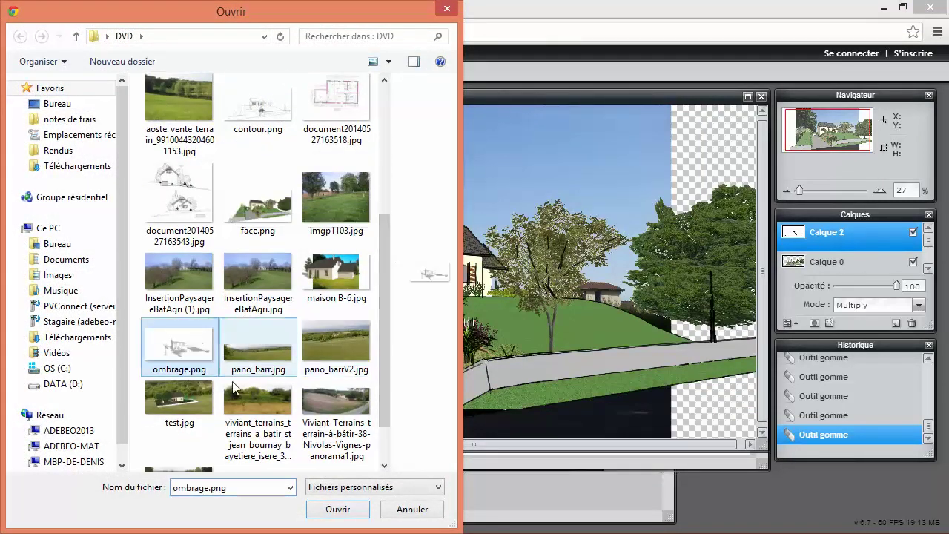
{"action": "left_click", "coordinate": [327, 508]}
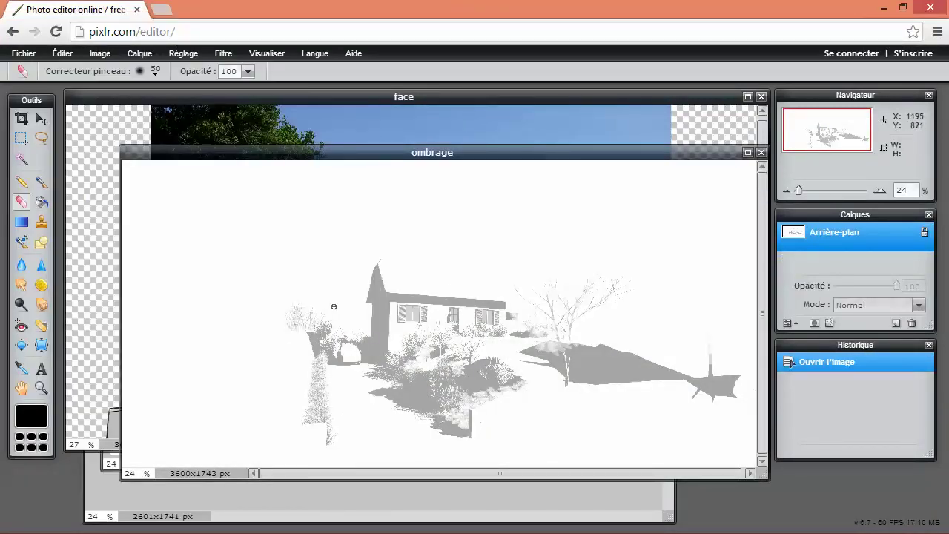
Apply brightness -19 and contrast 80 to the shadow image, then select all of it
{"action": "left_click", "coordinate": [187, 56]}
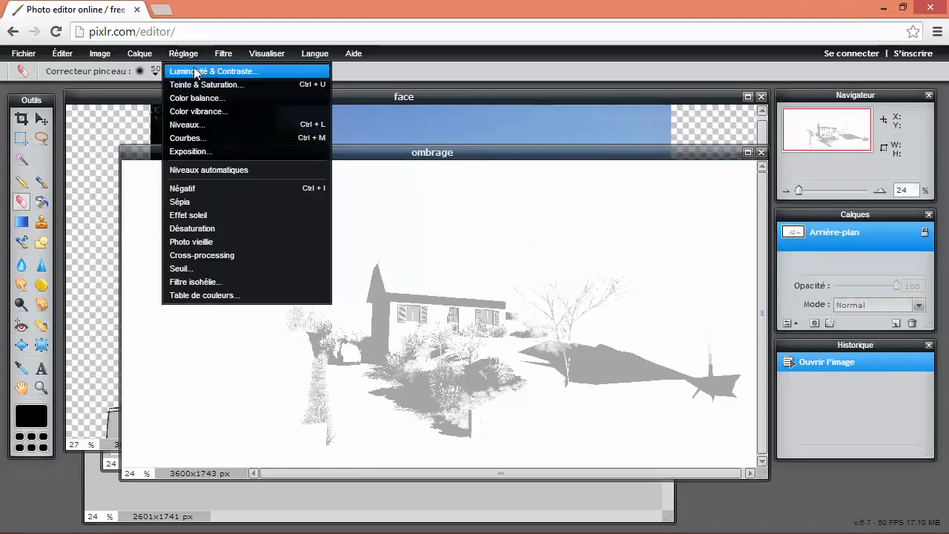
{"action": "left_click", "coordinate": [194, 71]}
{"action": "mouse_move", "coordinate": [486, 208]}
{"action": "left_mouse_down"}
{"action": "mouse_move", "coordinate": [377, 209]}
{"action": "mouse_move", "coordinate": [165, 187]}
{"action": "left_mouse_up"}
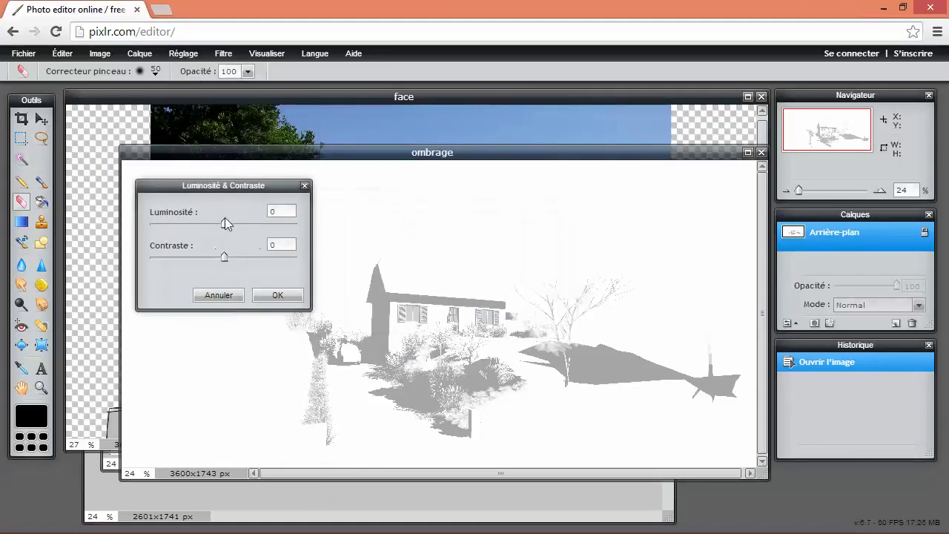
{"action": "mouse_move", "coordinate": [225, 223]}
{"action": "left_mouse_down"}
{"action": "mouse_move", "coordinate": [237, 224]}
{"action": "mouse_move", "coordinate": [214, 224]}
{"action": "left_mouse_up"}
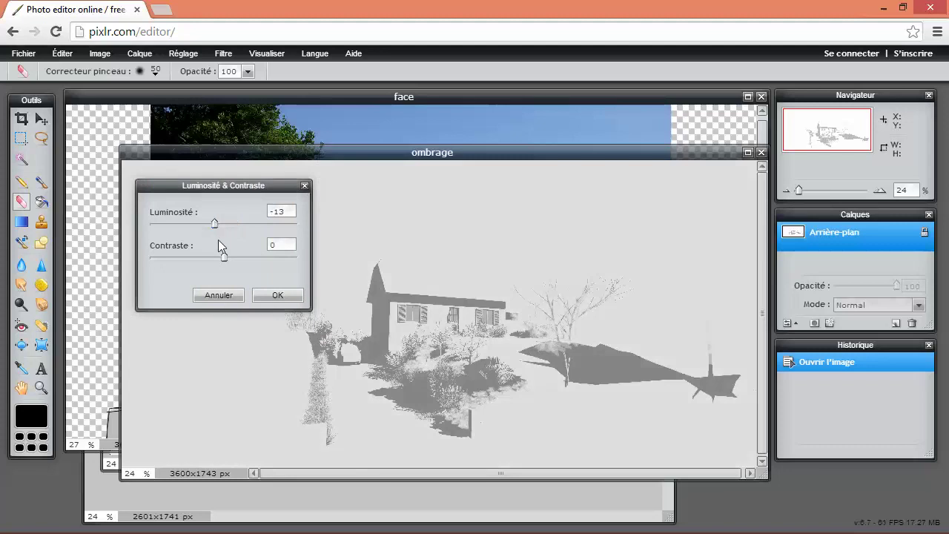
{"action": "left_click_drag", "start_coordinate": [224, 256], "coordinate": [300, 253]}
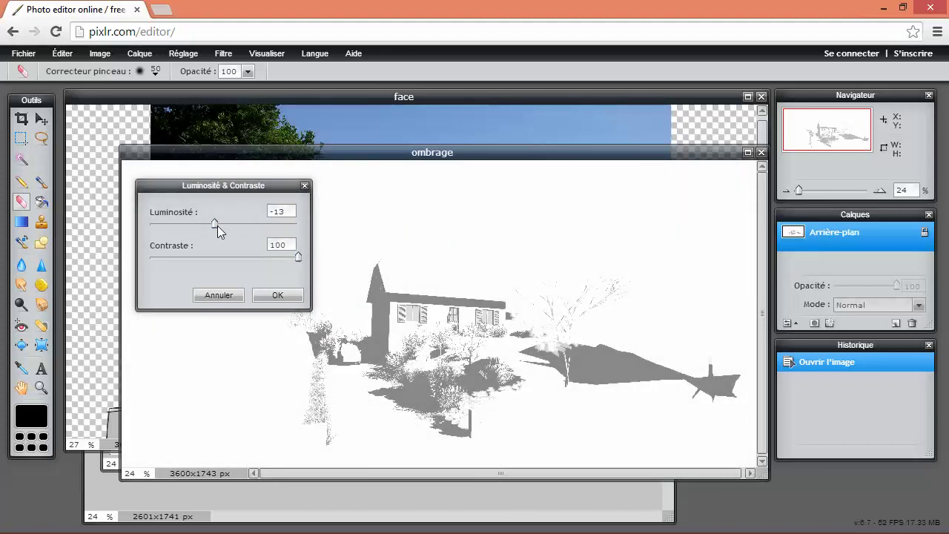
{"action": "left_click_drag", "start_coordinate": [217, 225], "coordinate": [209, 224]}
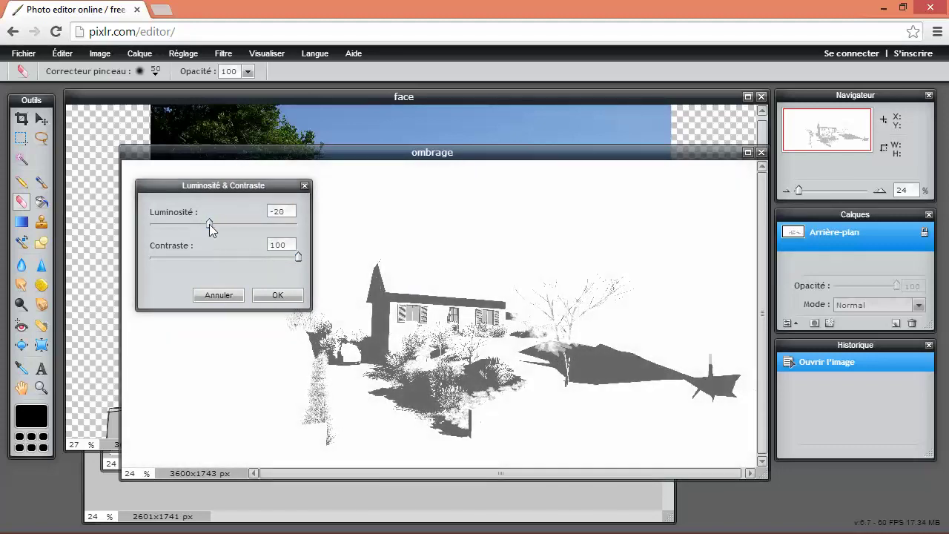
{"action": "mouse_move", "coordinate": [299, 255]}
{"action": "left_mouse_down"}
{"action": "mouse_move", "coordinate": [274, 257]}
{"action": "mouse_move", "coordinate": [310, 264]}
{"action": "left_mouse_up"}
{"action": "left_click_drag", "start_coordinate": [210, 222], "coordinate": [210, 225]}
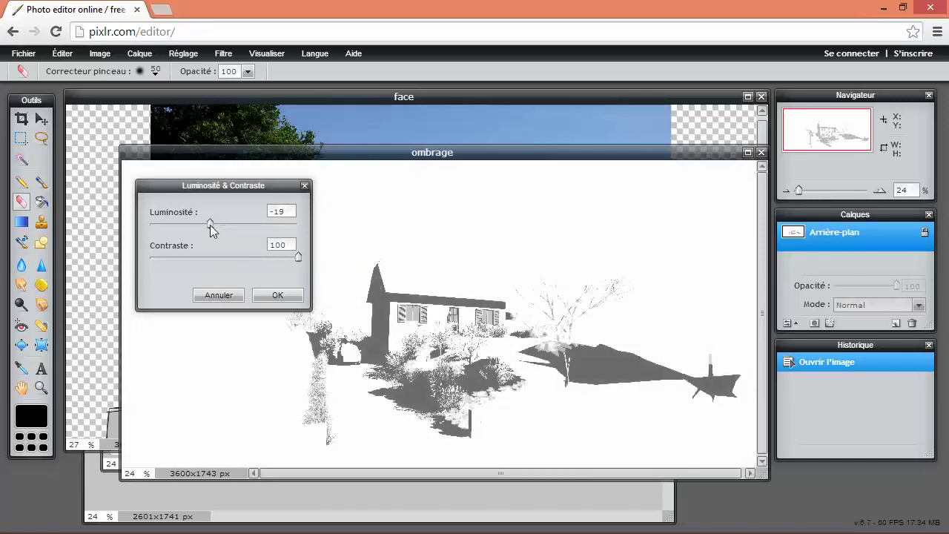
{"action": "left_click", "coordinate": [272, 294]}
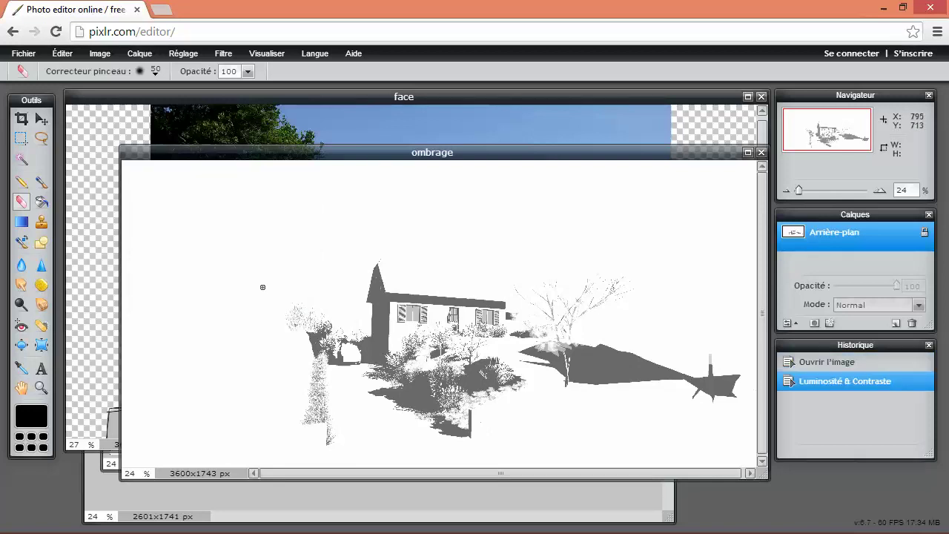
{"action": "key", "text": "ctrl+a"}
Paste the copied ombrage shadows above Calque 0 in the face montage and blend them with Multiply
{"action": "key", "text": "ctrl+c"}
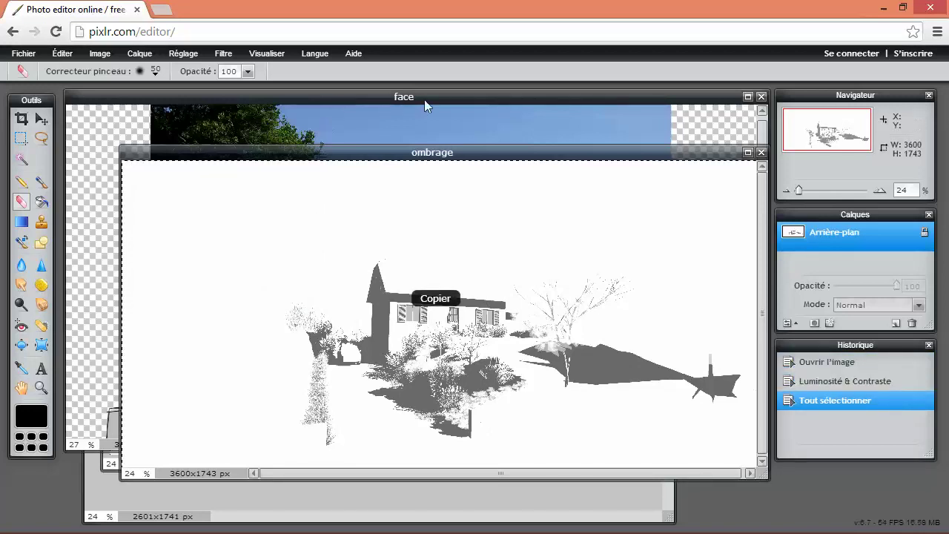
{"action": "left_click", "coordinate": [423, 97]}
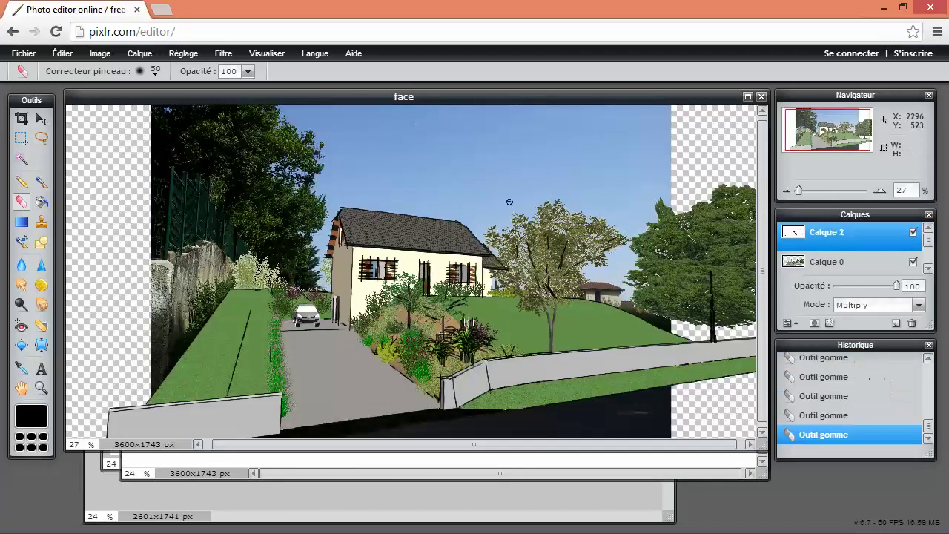
{"action": "left_click", "coordinate": [823, 267]}
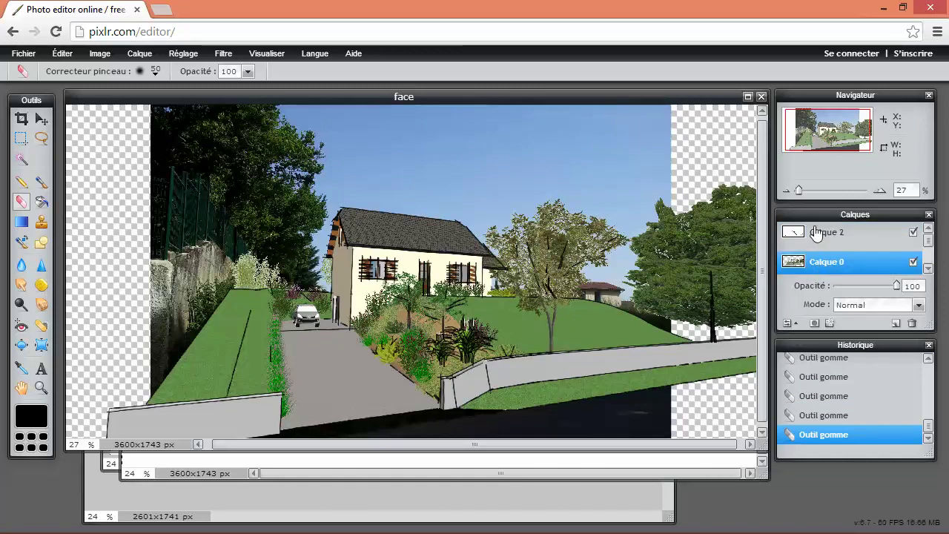
{"action": "key", "text": "ctrl+v"}
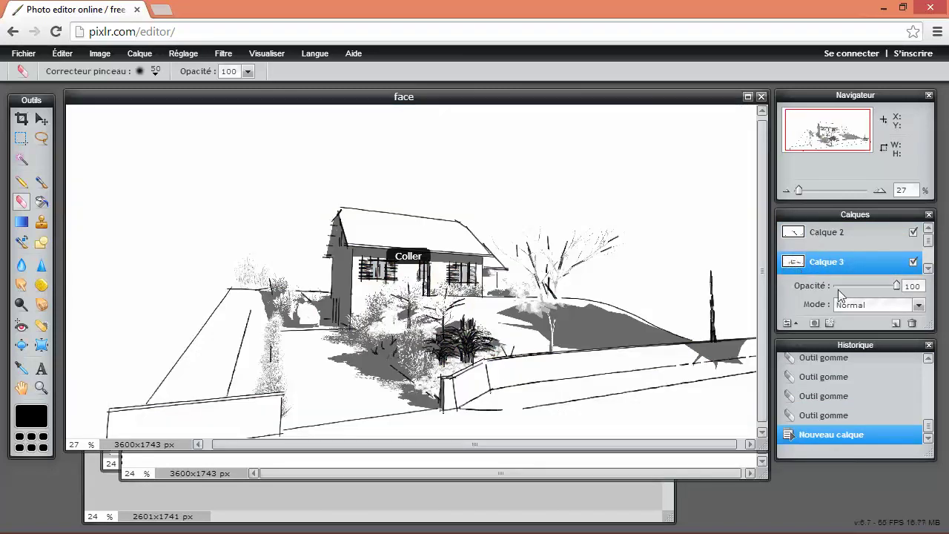
{"action": "left_click", "coordinate": [861, 305]}
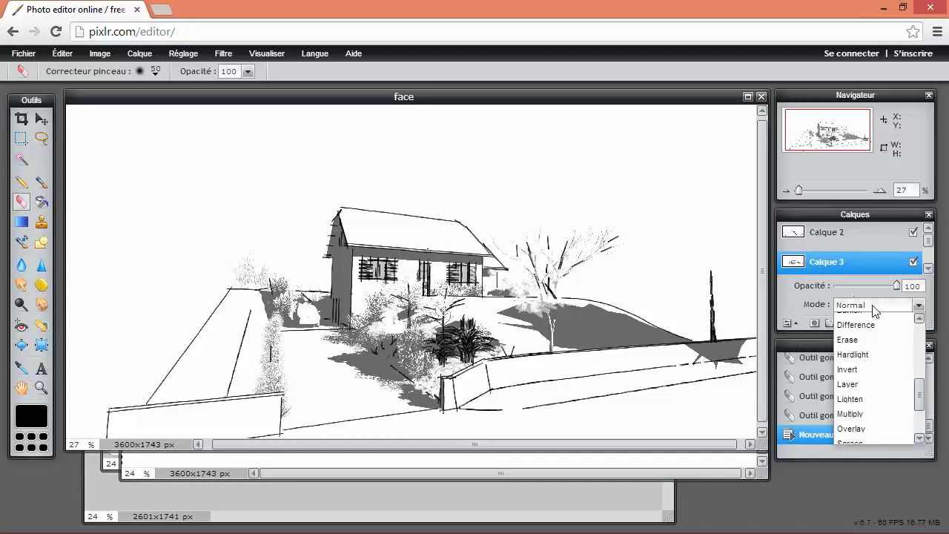
{"action": "left_click", "coordinate": [879, 413]}
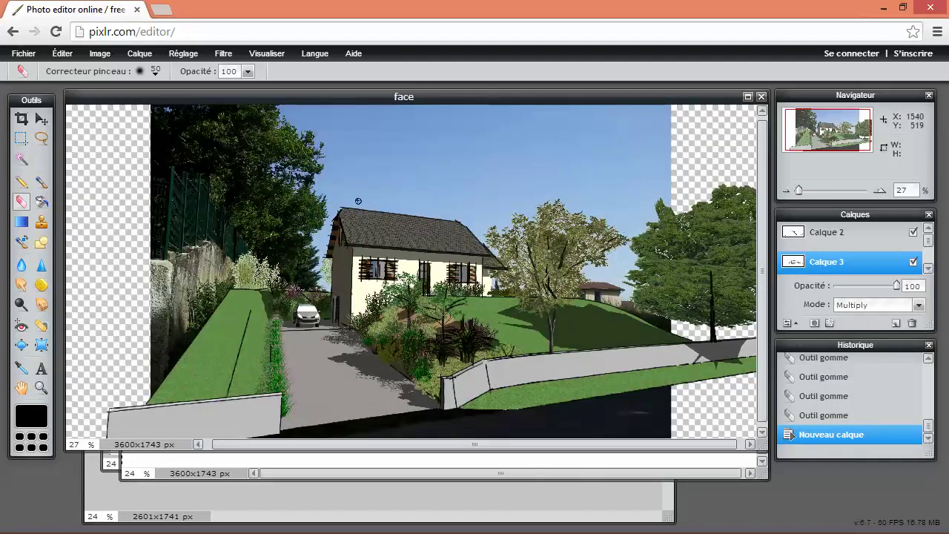
Enlarge the Layers list and rename Calque 2 to contour and Calque 3 to ombre
{"action": "left_click_drag", "start_coordinate": [908, 345], "coordinate": [911, 445]}
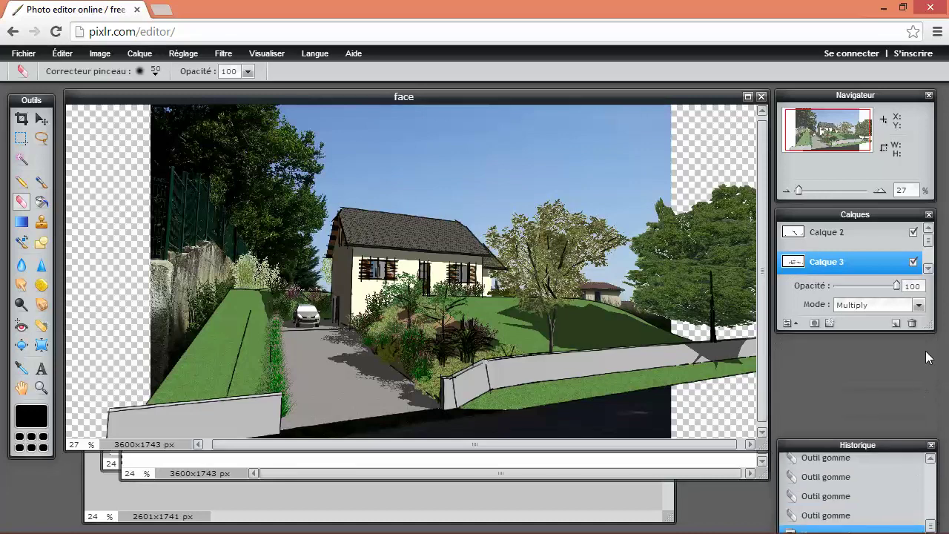
{"action": "left_click_drag", "start_coordinate": [927, 332], "coordinate": [926, 444]}
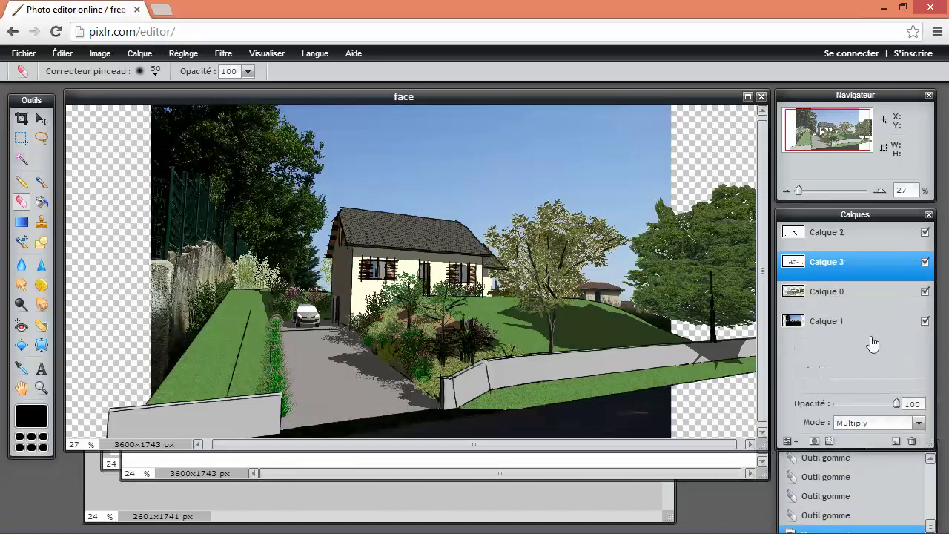
{"action": "double_click", "coordinate": [826, 233]}
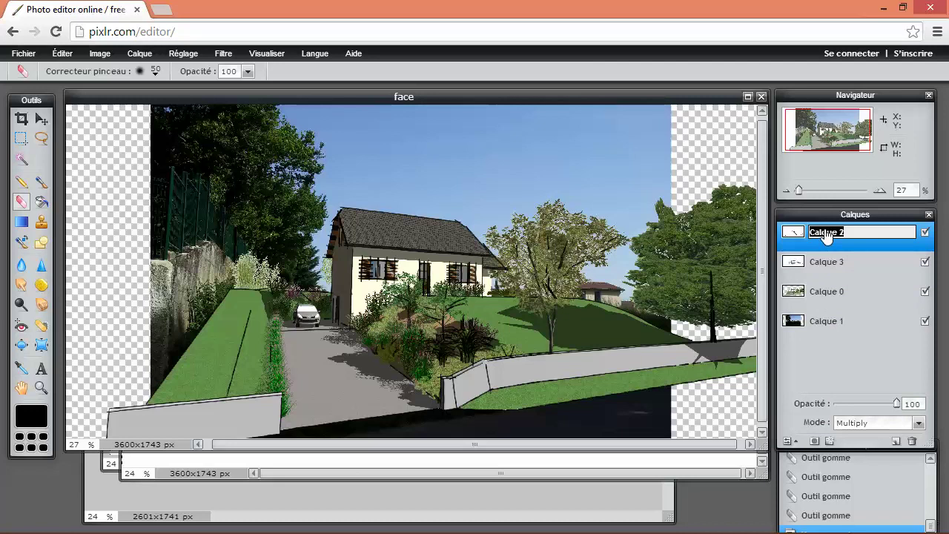
{"action": "type", "text": "contour"}
{"action": "left_click", "coordinate": [841, 271]}
{"action": "double_click", "coordinate": [842, 272]}
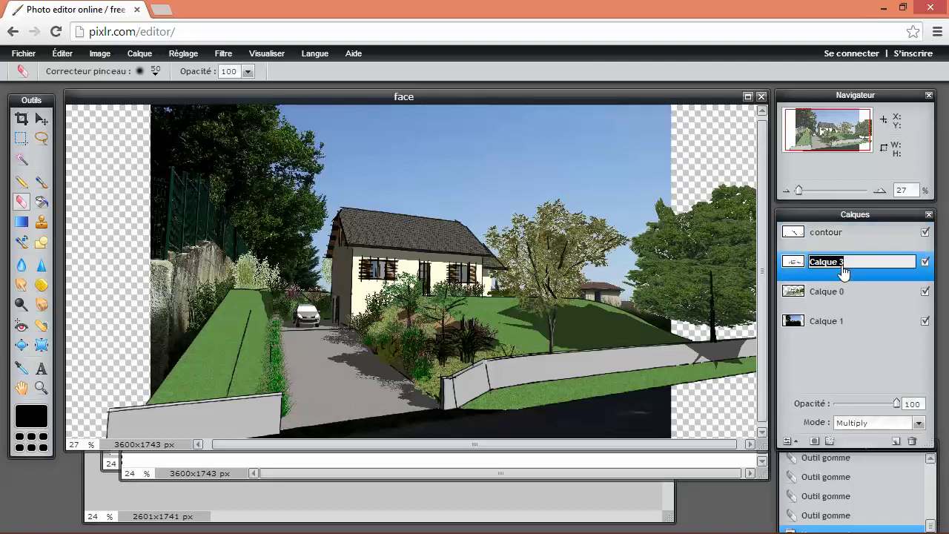
{"action": "type", "text": "ombre"}
Rename Calque 0 to face and Calque 1 to fond, placing fond below face
{"action": "double_click", "coordinate": [825, 294]}
{"action": "type", "text": "face"}
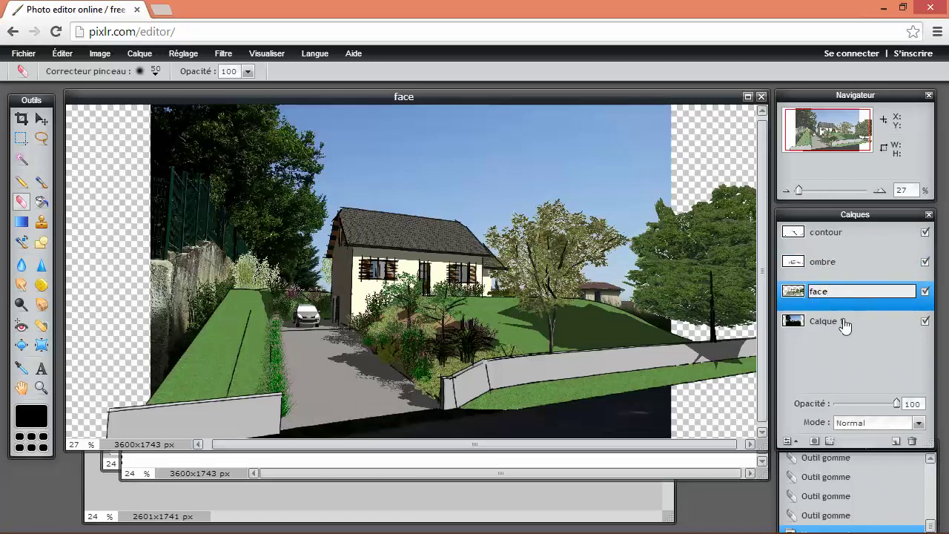
{"action": "left_click_drag", "start_coordinate": [825, 296], "coordinate": [845, 326]}
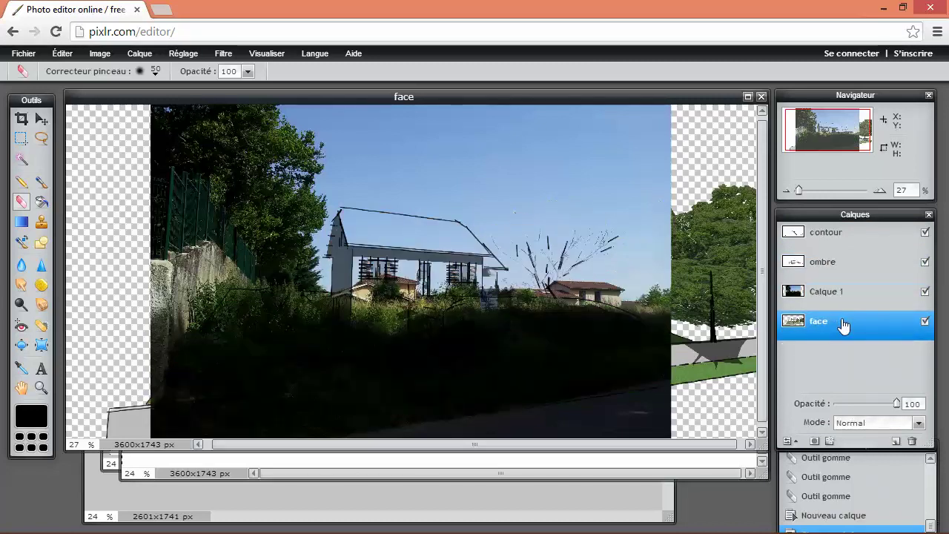
{"action": "double_click", "coordinate": [836, 305]}
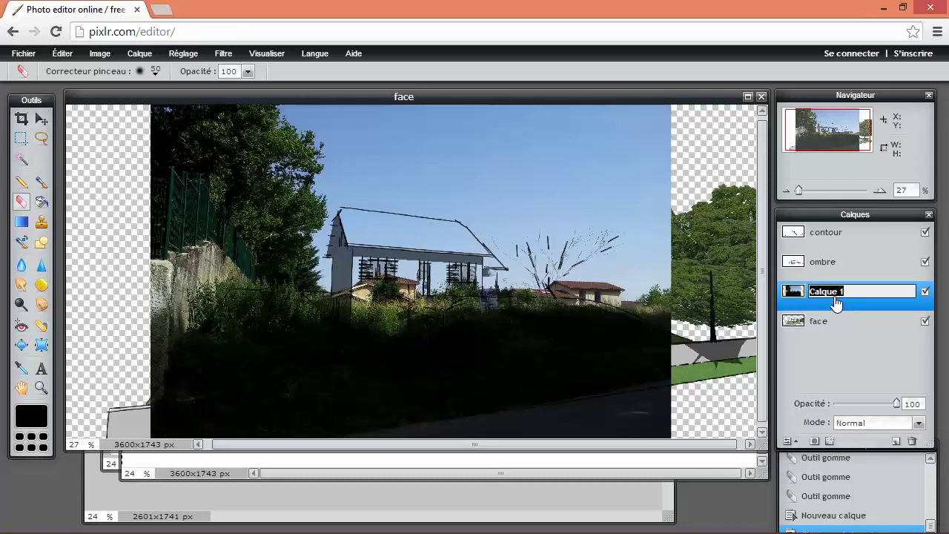
{"action": "type", "text": "fond"}
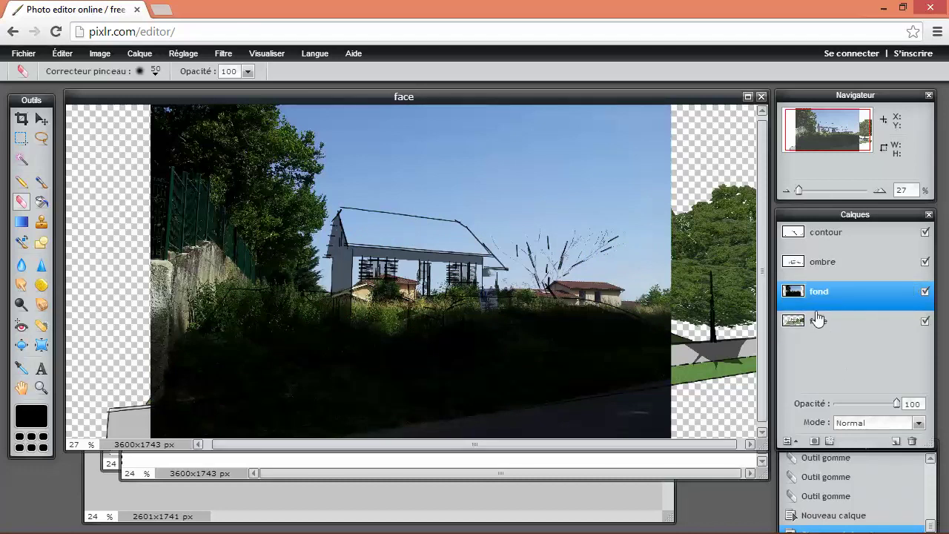
{"action": "left_click_drag", "start_coordinate": [815, 300], "coordinate": [811, 345]}
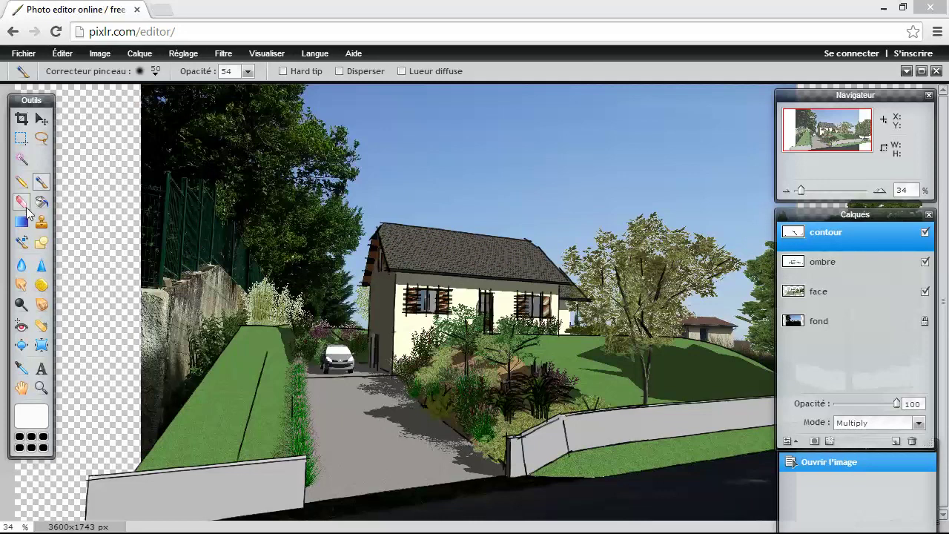
Set the painting colour to pure white
{"action": "left_click", "coordinate": [32, 421]}
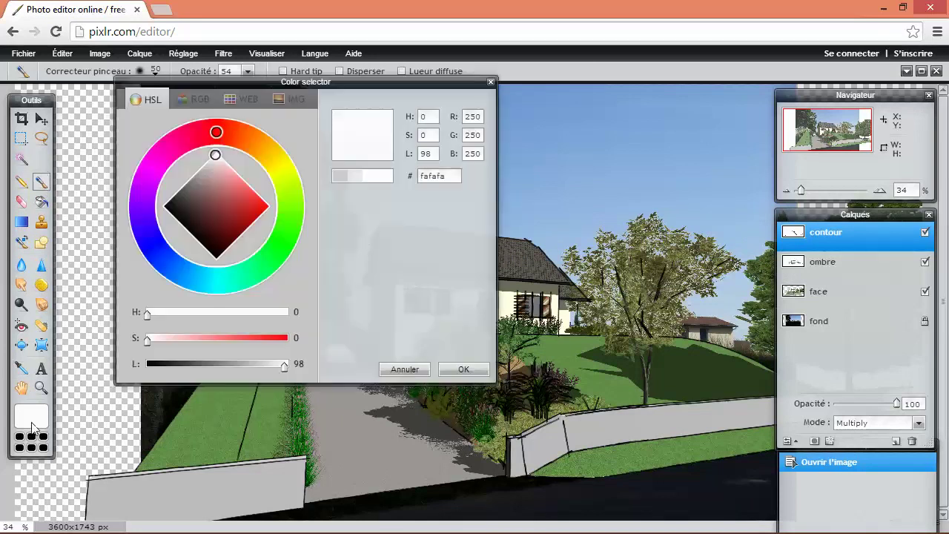
{"action": "left_click_drag", "start_coordinate": [243, 191], "coordinate": [215, 153]}
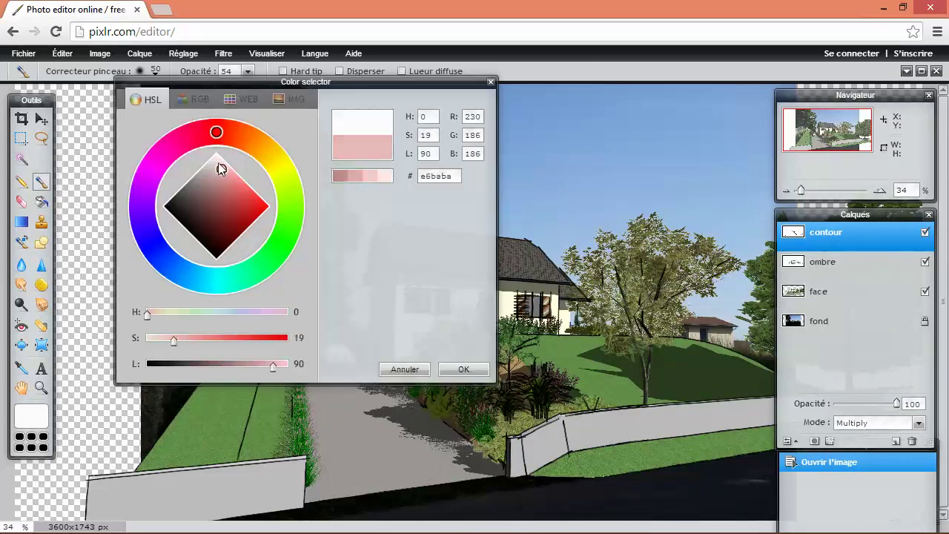
{"action": "left_click", "coordinate": [459, 370]}
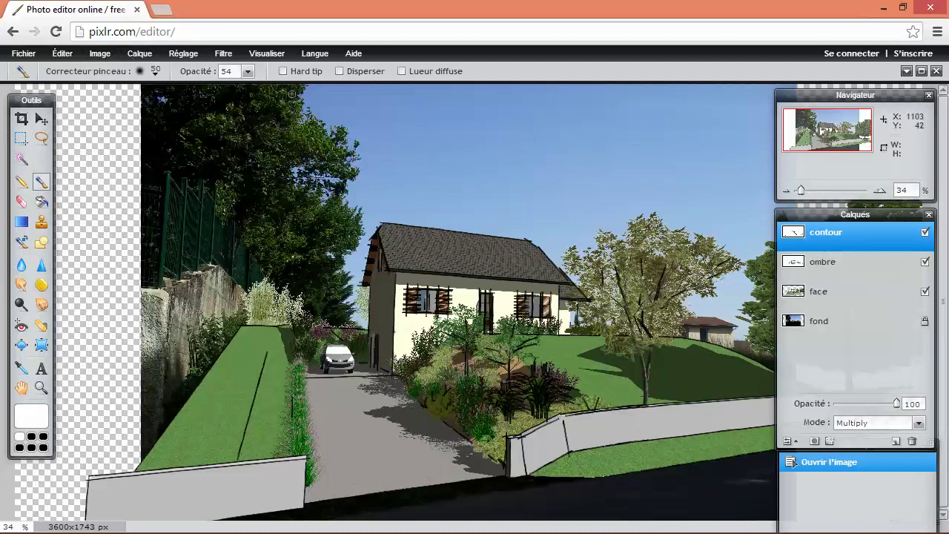
Choose the 20 px soft brush preset at 100 opacity
{"action": "left_click", "coordinate": [155, 71]}
{"action": "left_click", "coordinate": [167, 141]}
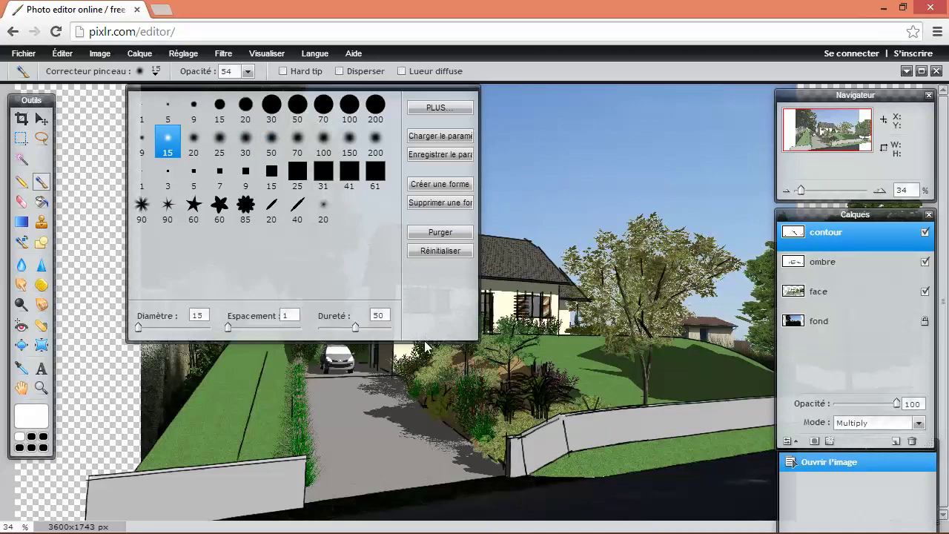
{"action": "left_click", "coordinate": [193, 140]}
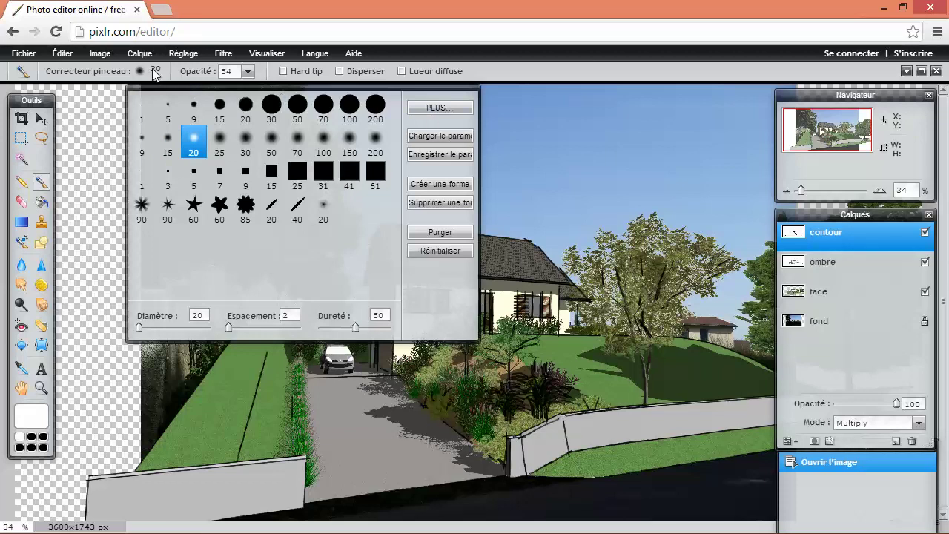
{"action": "left_click", "coordinate": [248, 72]}
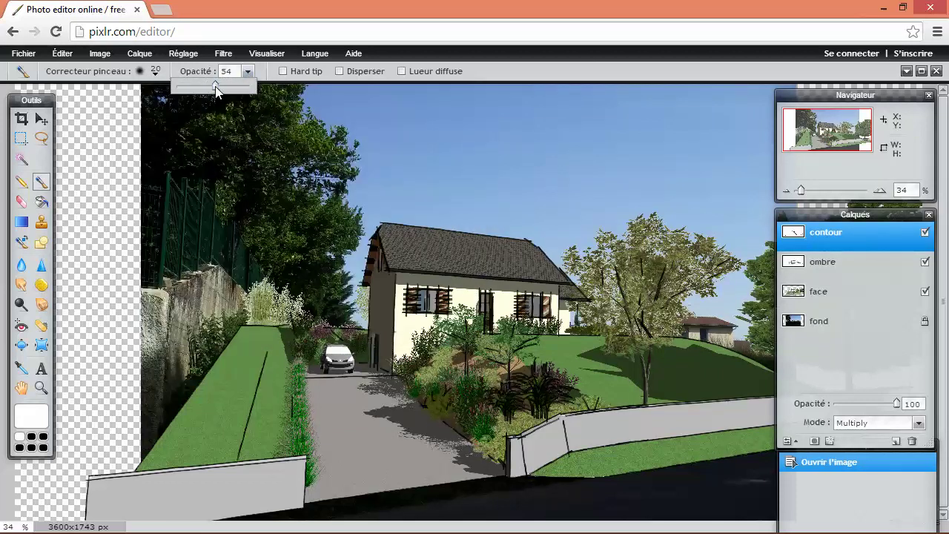
{"action": "left_click_drag", "start_coordinate": [215, 86], "coordinate": [252, 87]}
Zoom in and retouch stray strokes on the left window's glass, lower corner and shutter
{"action": "scroll", "coordinate": [385, 301], "scroll_direction": "down", "scroll_amount": 1}
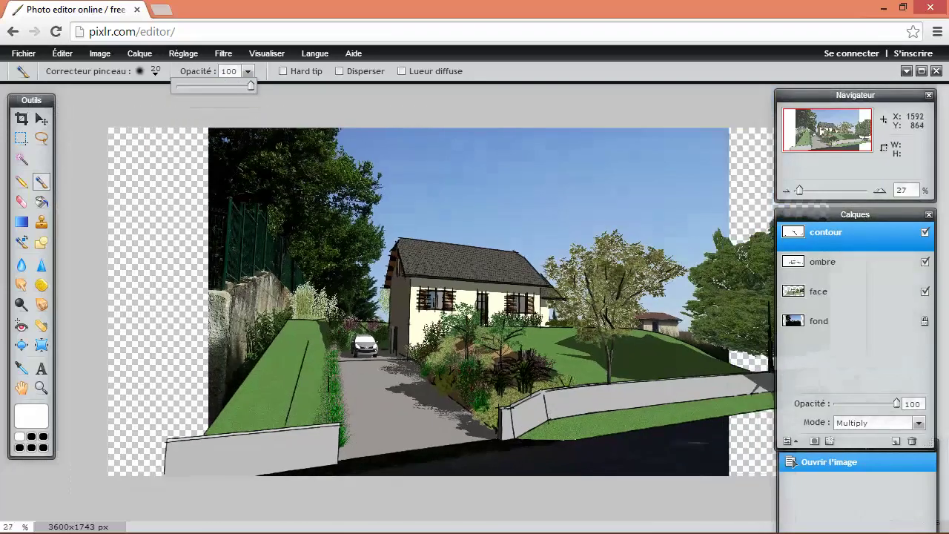
{"action": "scroll", "coordinate": [384, 301], "scroll_direction": "up", "scroll_amount": 2}
{"action": "scroll", "coordinate": [384, 301], "scroll_direction": "up", "scroll_amount": 2}
{"action": "scroll", "coordinate": [384, 300], "scroll_direction": "up", "scroll_amount": 2}
{"action": "scroll", "coordinate": [384, 300], "scroll_direction": "up", "scroll_amount": 1}
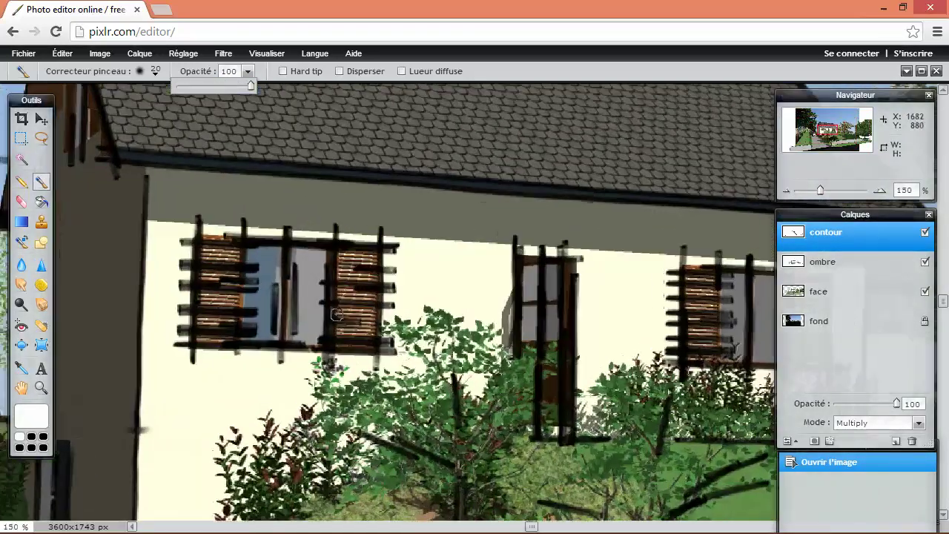
{"action": "scroll", "coordinate": [384, 300], "scroll_direction": "up", "scroll_amount": 1}
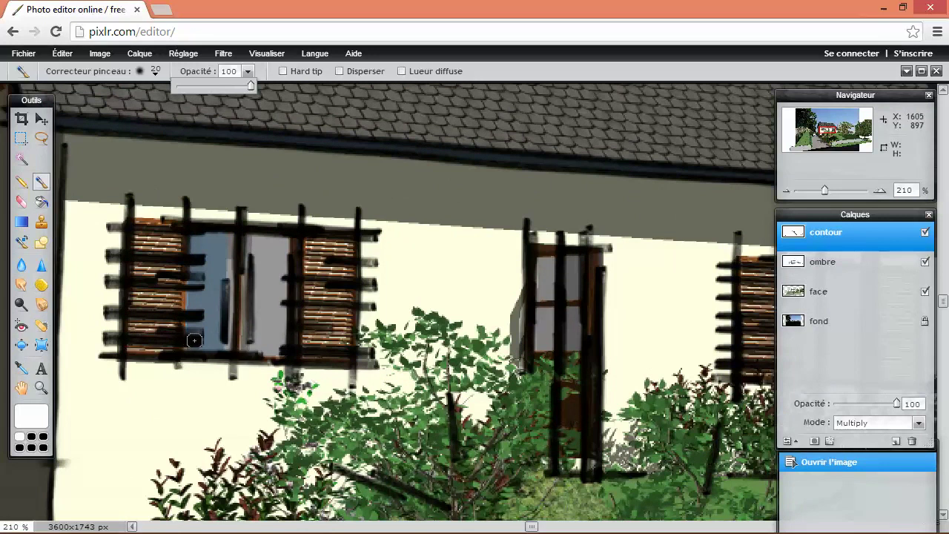
{"action": "left_click_drag", "start_coordinate": [197, 341], "coordinate": [194, 335]}
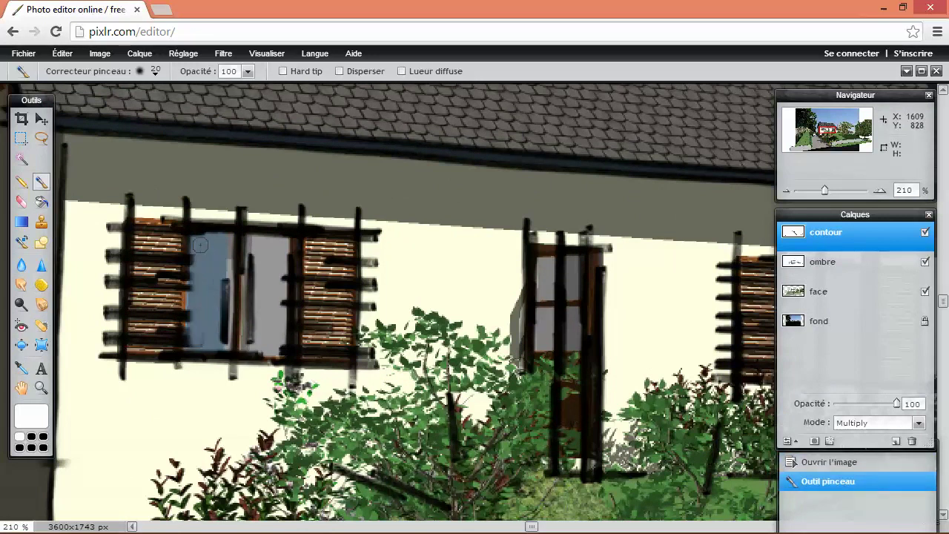
{"action": "left_click_drag", "start_coordinate": [203, 244], "coordinate": [200, 335]}
{"action": "left_click", "coordinate": [170, 346]}
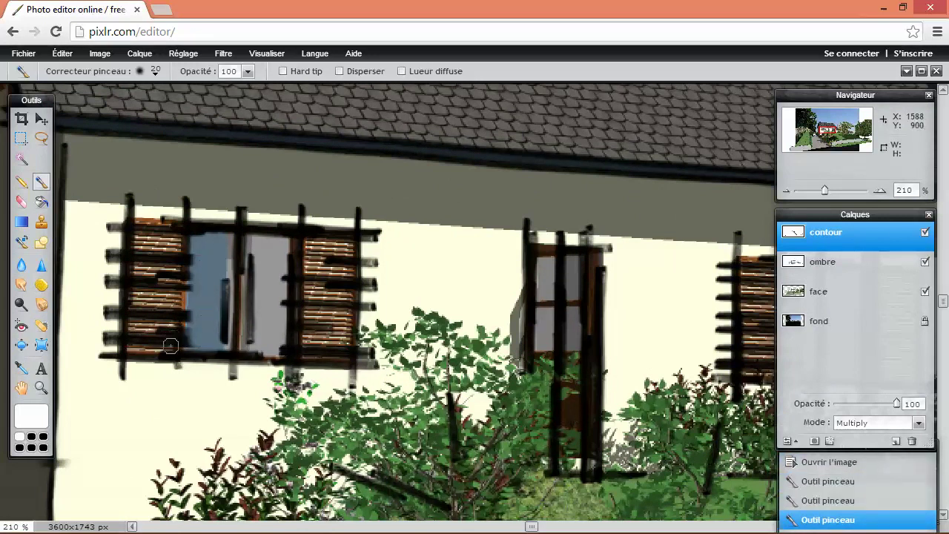
{"action": "left_click", "coordinate": [132, 327]}
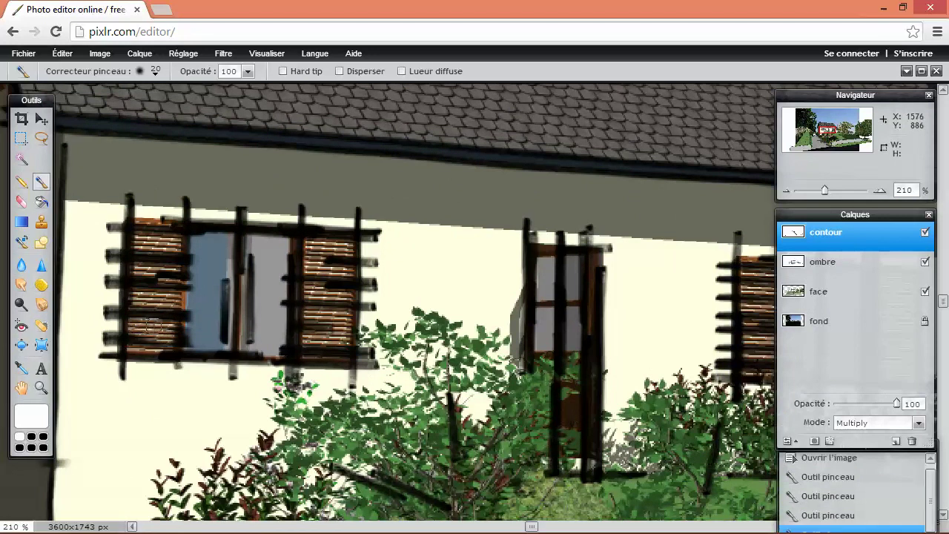
{"action": "left_click_drag", "start_coordinate": [148, 324], "coordinate": [172, 326]}
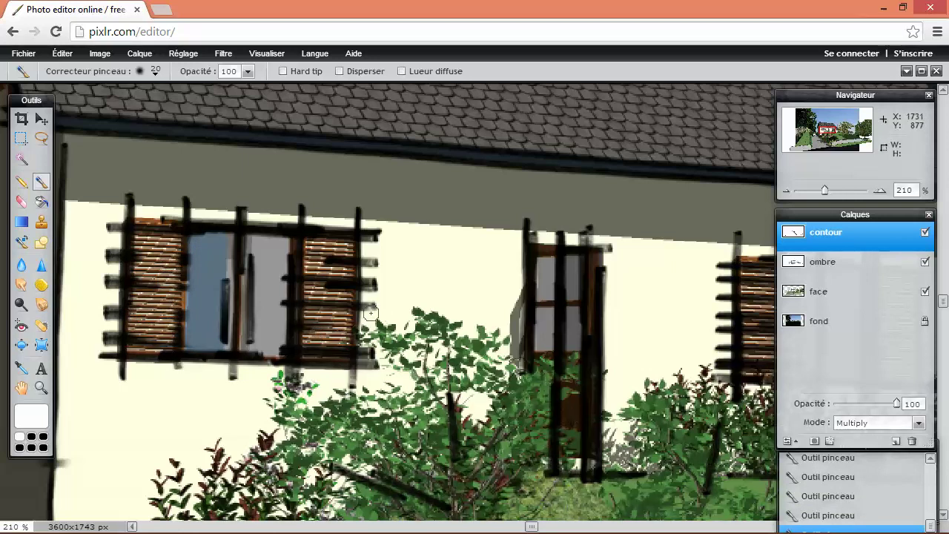
Clean dark strokes on the shutter edge, across the window and beside the window frame
{"action": "left_click_drag", "start_coordinate": [370, 254], "coordinate": [341, 281]}
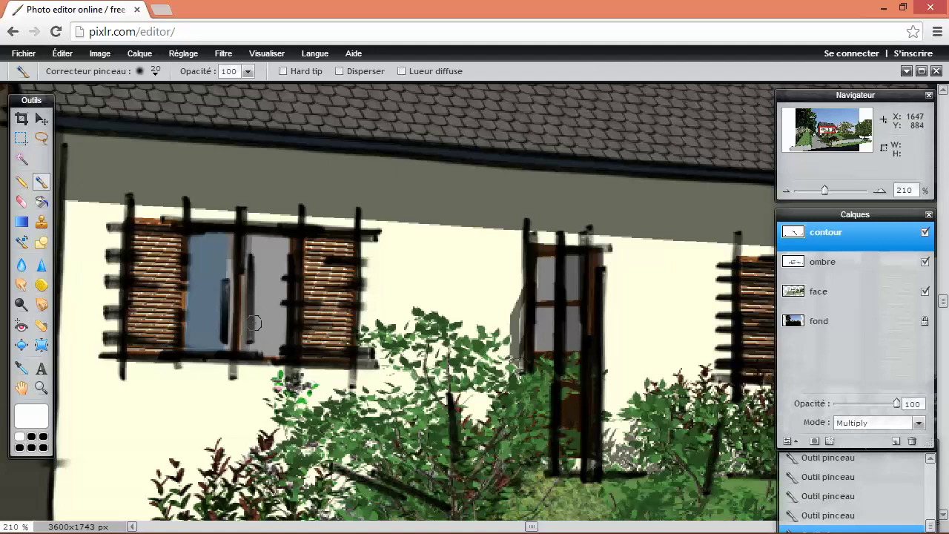
{"action": "left_click_drag", "start_coordinate": [245, 259], "coordinate": [233, 256]}
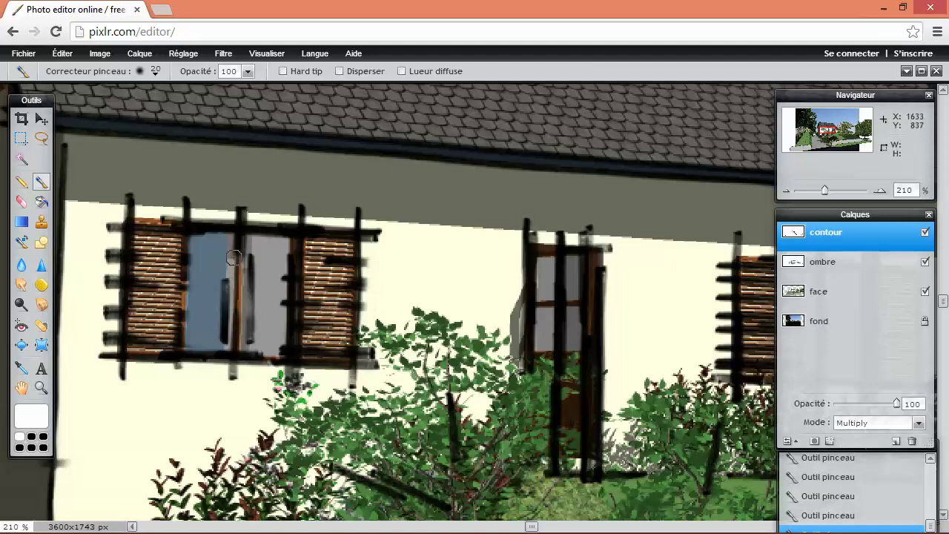
{"action": "scroll", "coordinate": [259, 309], "scroll_direction": "down", "scroll_amount": 3}
{"action": "scroll", "coordinate": [311, 319], "scroll_direction": "down", "scroll_amount": 3}
{"action": "scroll", "coordinate": [370, 332], "scroll_direction": "down", "scroll_amount": 1}
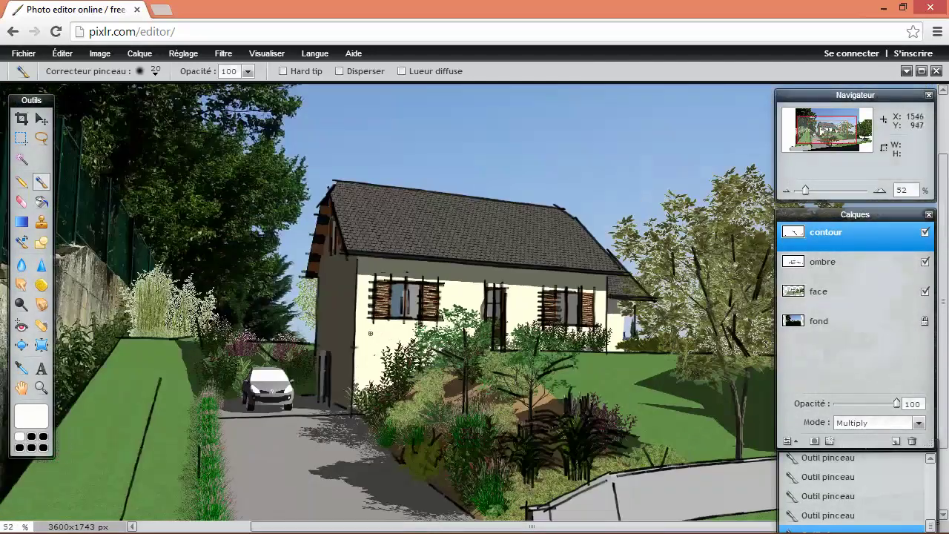
{"action": "scroll", "coordinate": [599, 319], "scroll_direction": "up", "scroll_amount": 2}
{"action": "scroll", "coordinate": [599, 318], "scroll_direction": "up", "scroll_amount": 1}
{"action": "scroll", "coordinate": [599, 318], "scroll_direction": "up", "scroll_amount": 2}
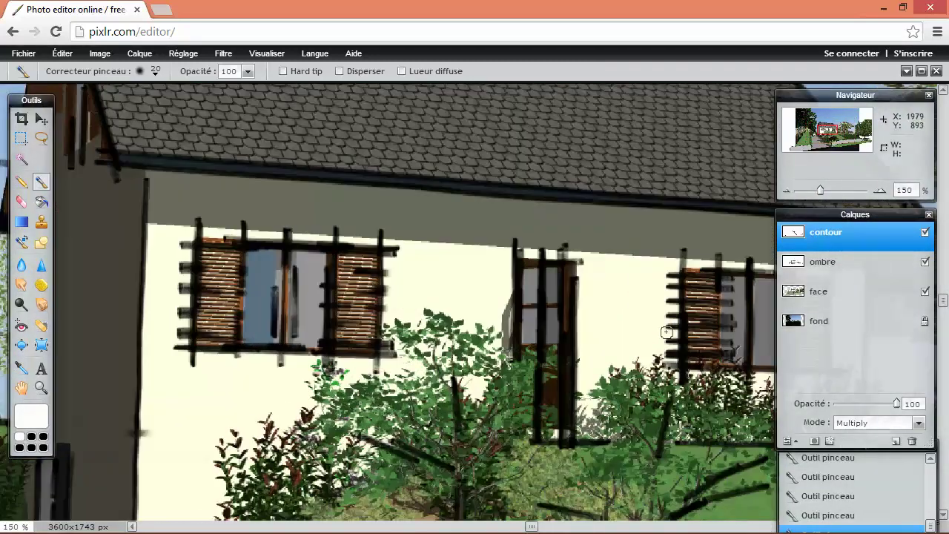
{"action": "scroll", "coordinate": [599, 319], "scroll_direction": "up", "scroll_amount": 2}
{"action": "left_click_drag", "start_coordinate": [533, 526], "coordinate": [585, 527]}
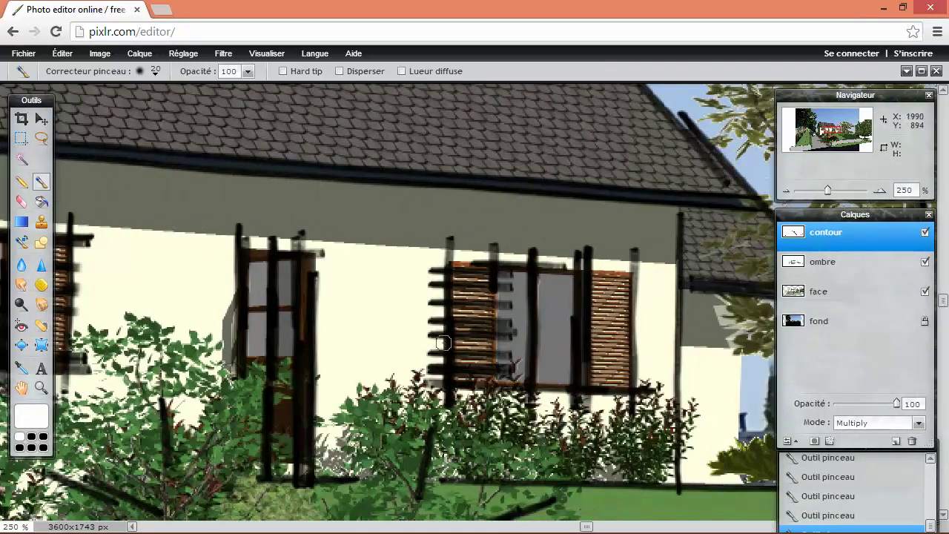
{"action": "left_click_drag", "start_coordinate": [495, 295], "coordinate": [508, 280]}
{"action": "left_click_drag", "start_coordinate": [507, 318], "coordinate": [507, 343]}
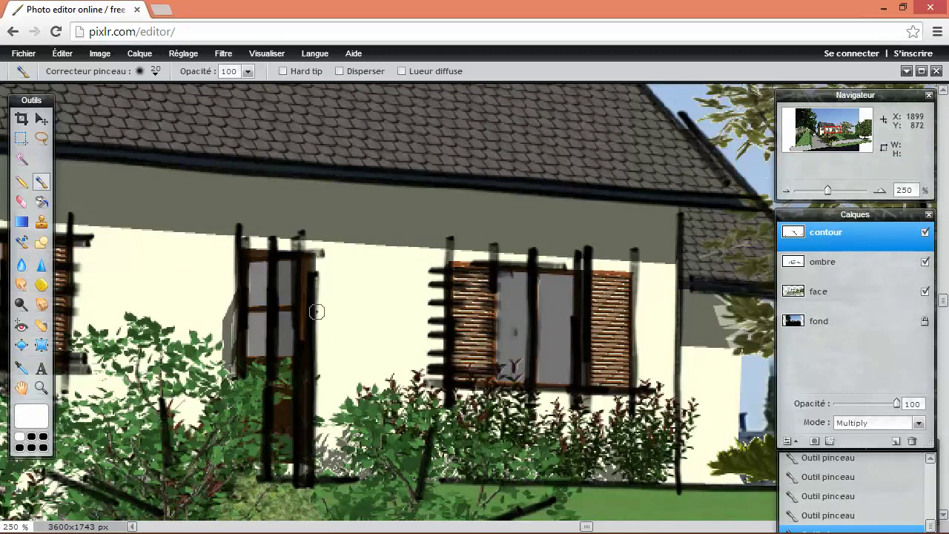
Zoom back out to review the cleaned windows in the full montage
{"action": "scroll", "coordinate": [314, 312], "scroll_direction": "down", "scroll_amount": 1}
{"action": "scroll", "coordinate": [314, 313], "scroll_direction": "down", "scroll_amount": 1}
{"action": "scroll", "coordinate": [339, 314], "scroll_direction": "down", "scroll_amount": 2}
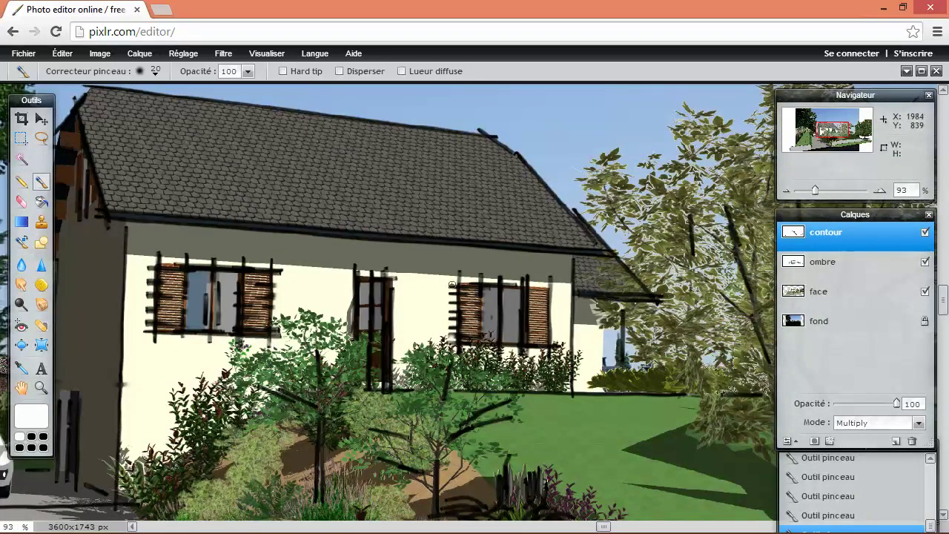
{"action": "scroll", "coordinate": [449, 286], "scroll_direction": "down", "scroll_amount": 1}
{"action": "scroll", "coordinate": [451, 289], "scroll_direction": "down", "scroll_amount": 1}
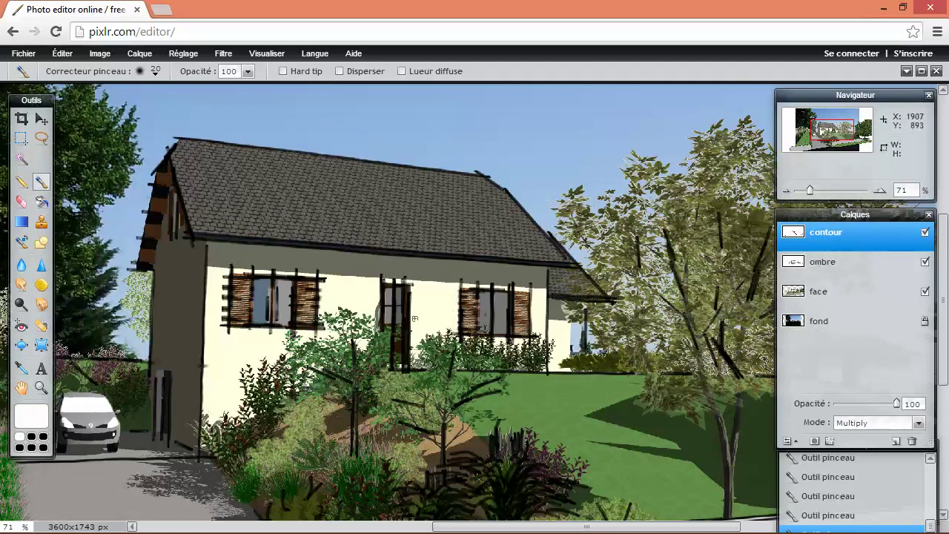
{"action": "scroll", "coordinate": [451, 329], "scroll_direction": "down", "scroll_amount": 2}
{"action": "scroll", "coordinate": [459, 330], "scroll_direction": "down", "scroll_amount": 2}
{"action": "scroll", "coordinate": [472, 331], "scroll_direction": "up", "scroll_amount": 1}
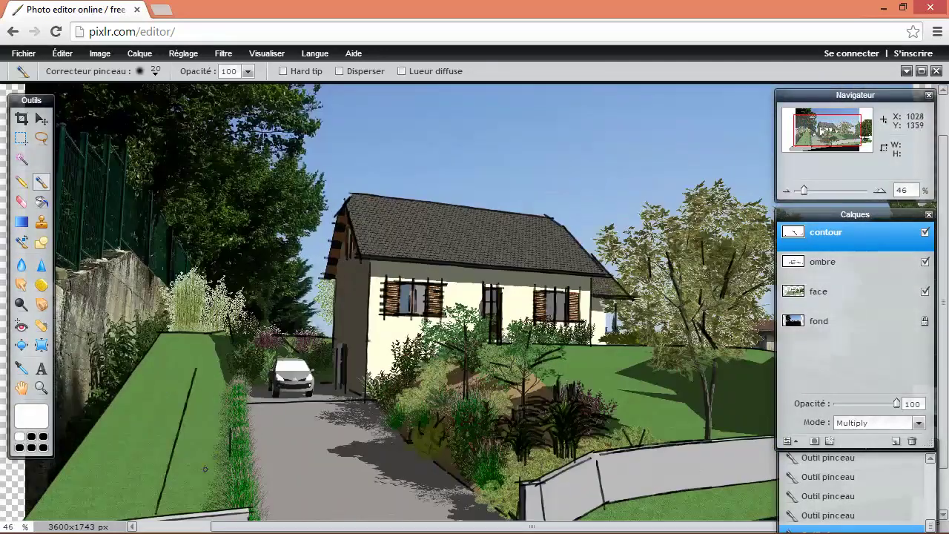
{"action": "scroll", "coordinate": [472, 330], "scroll_direction": "down", "scroll_amount": 1}
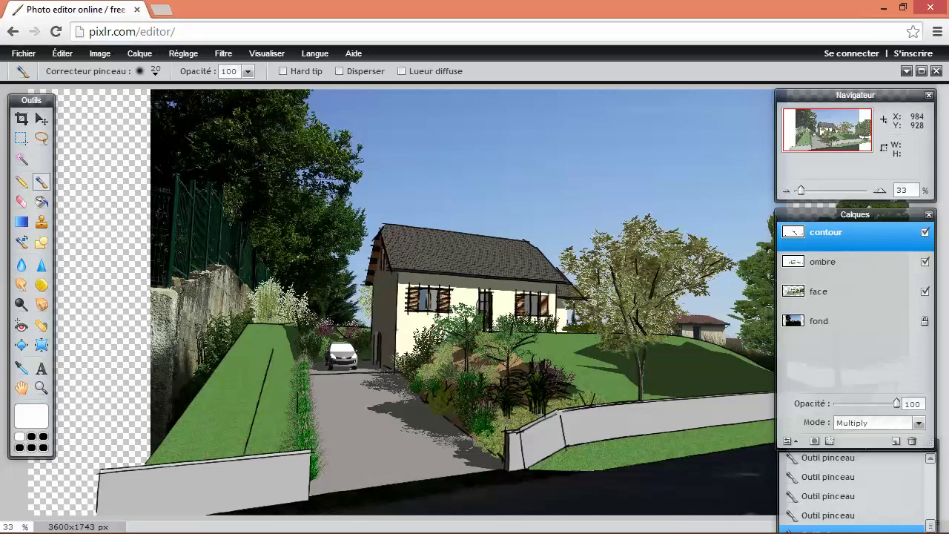
Choose the soft 200 brush with 111 px diameter and spacing 17, lowering its opacity
{"action": "left_click", "coordinate": [154, 72]}
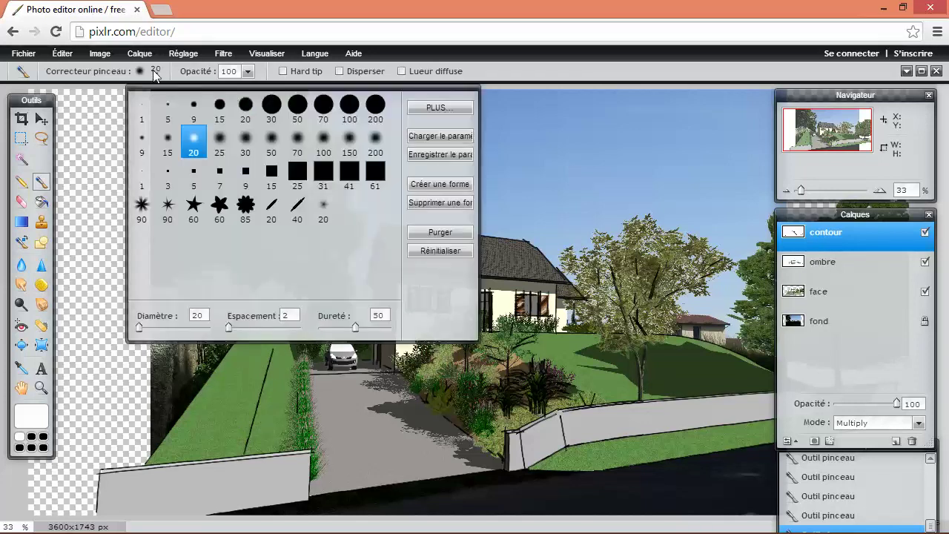
{"action": "left_click", "coordinate": [375, 145]}
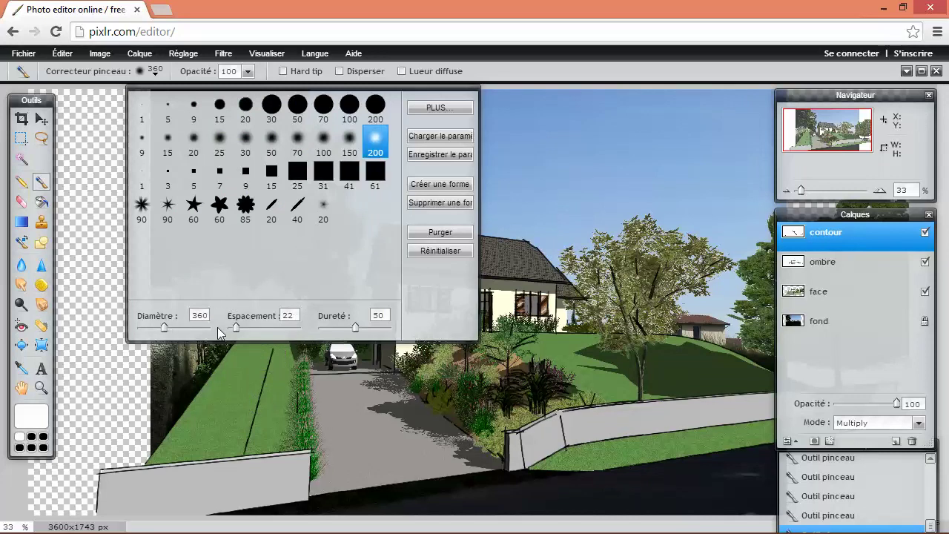
{"action": "left_click_drag", "start_coordinate": [167, 327], "coordinate": [168, 327]}
{"action": "left_click_drag", "start_coordinate": [235, 327], "coordinate": [251, 326]}
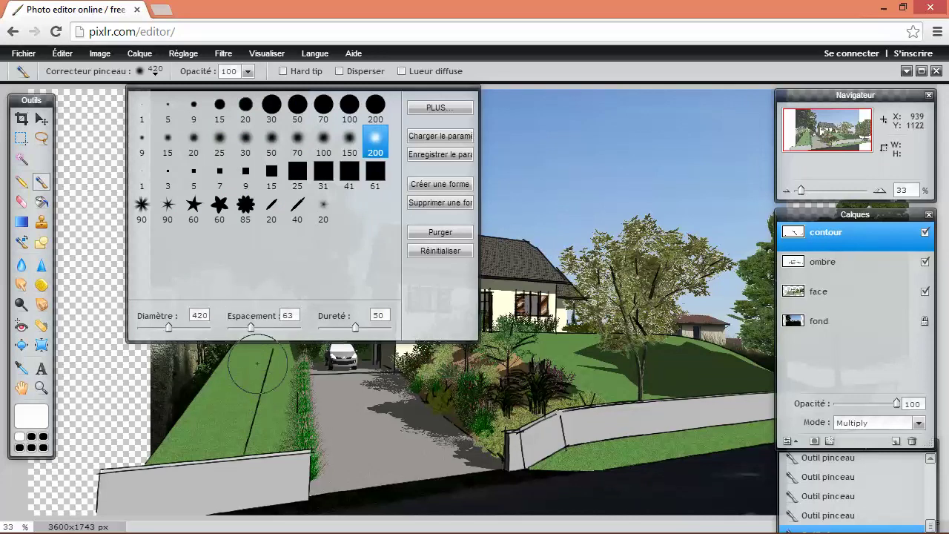
{"action": "left_click", "coordinate": [249, 71]}
{"action": "left_click_drag", "start_coordinate": [221, 91], "coordinate": [197, 91]}
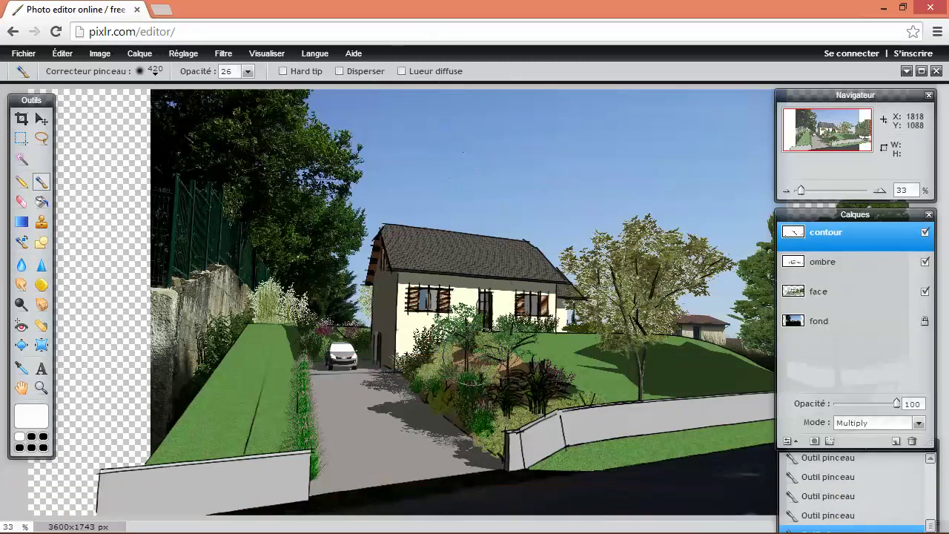
Fine-tune the brush opacity to exactly 52
{"action": "scroll", "coordinate": [449, 380], "scroll_direction": "down", "scroll_amount": 1}
{"action": "scroll", "coordinate": [450, 380], "scroll_direction": "up", "scroll_amount": 1}
{"action": "scroll", "coordinate": [438, 415], "scroll_direction": "up", "scroll_amount": 1}
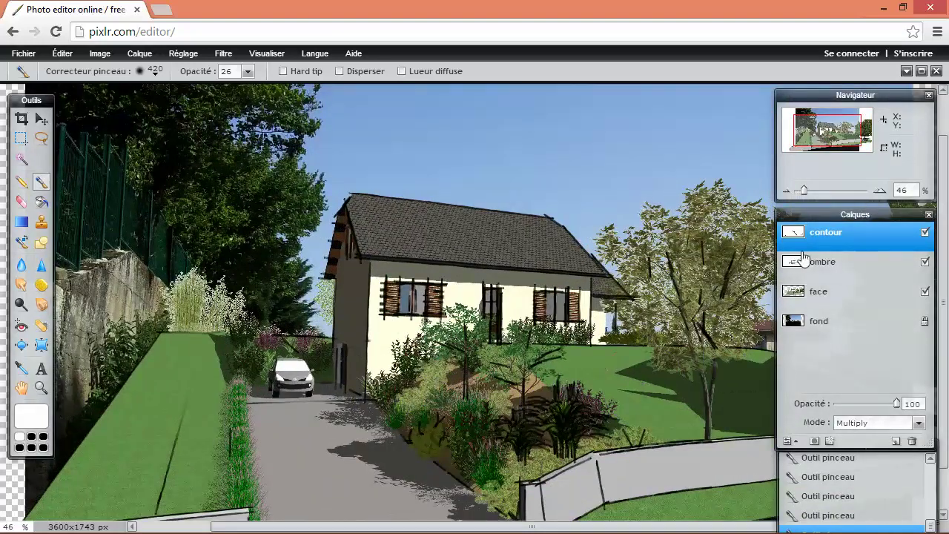
{"action": "scroll", "coordinate": [522, 407], "scroll_direction": "down", "scroll_amount": 1}
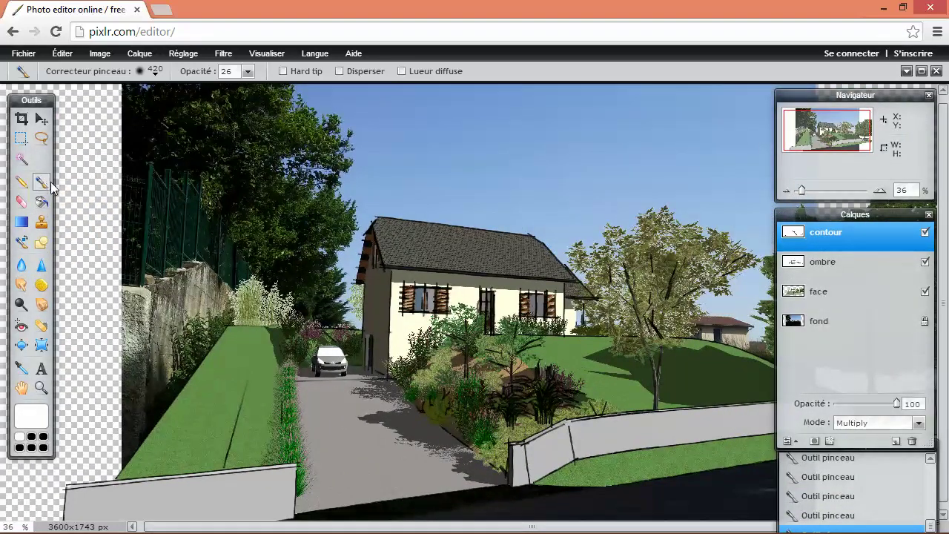
{"action": "left_click", "coordinate": [149, 72]}
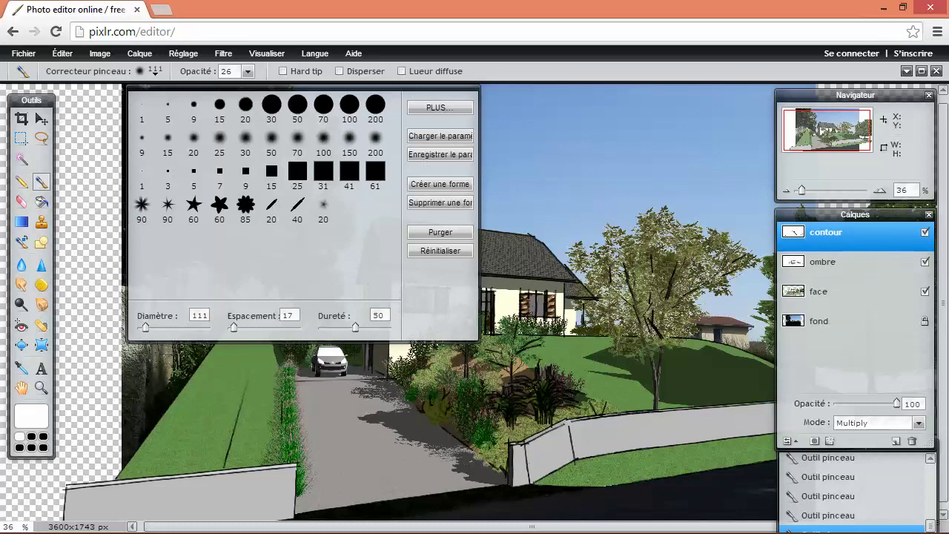
{"action": "left_click", "coordinate": [249, 71]}
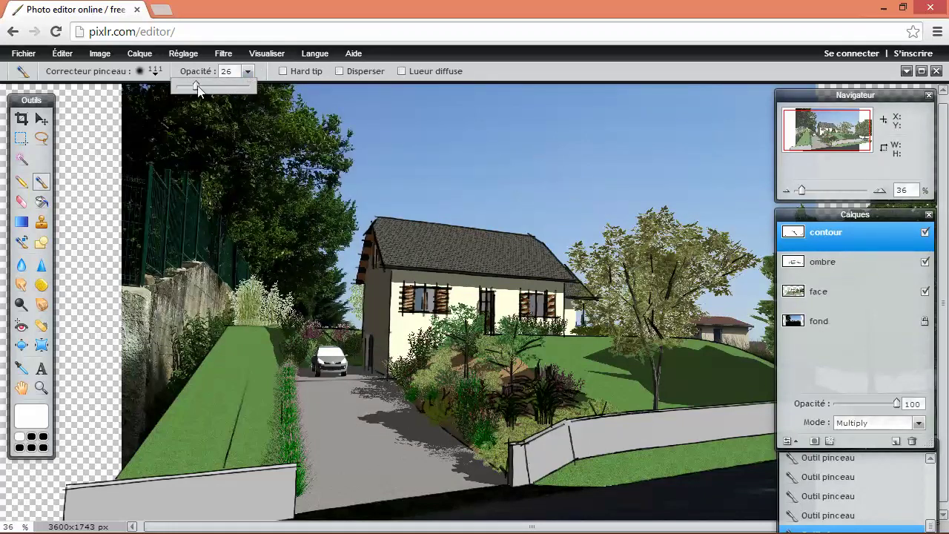
{"action": "left_click_drag", "start_coordinate": [213, 86], "coordinate": [215, 86]}
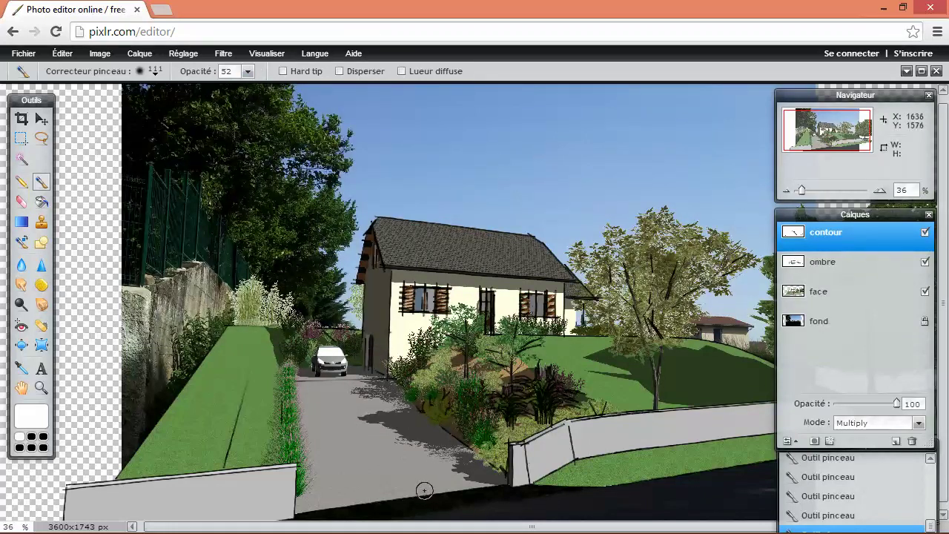
{"action": "scroll", "coordinate": [415, 481], "scroll_direction": "up", "scroll_amount": 3}
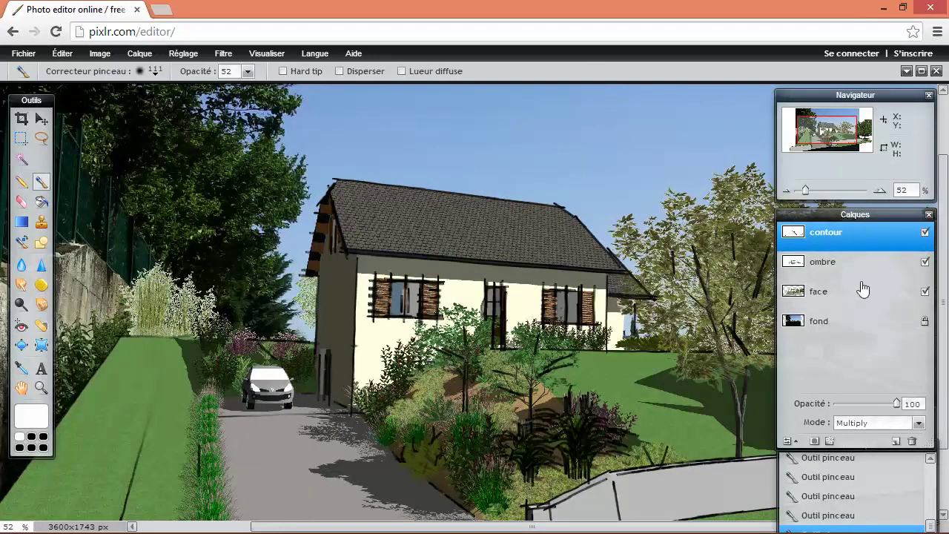
On the ombre layer, undo the last two brush strokes
{"action": "left_click", "coordinate": [839, 271]}
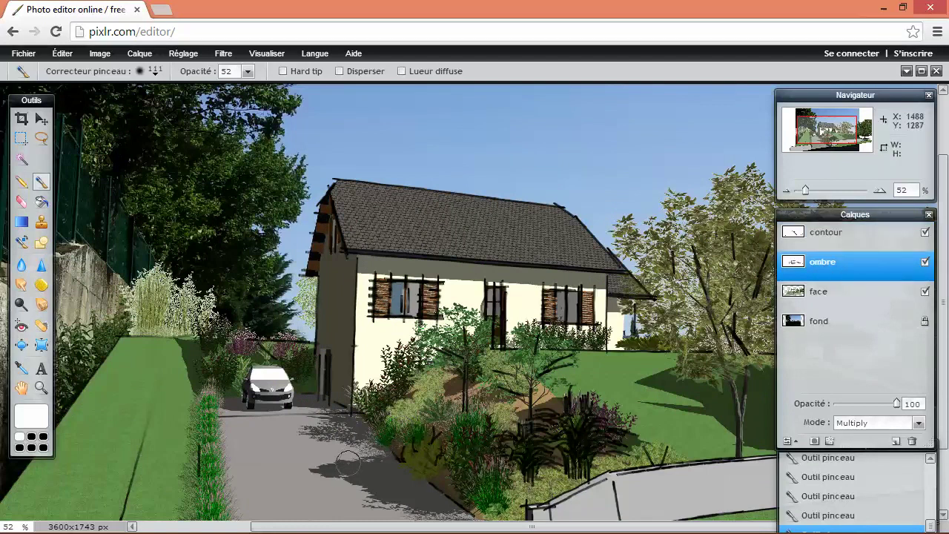
{"action": "scroll", "coordinate": [313, 485], "scroll_direction": "down", "scroll_amount": 1}
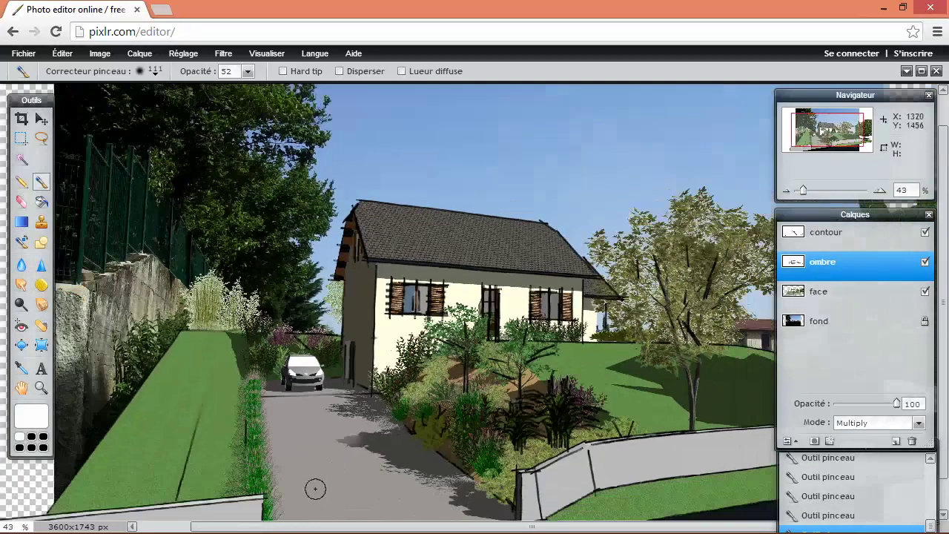
{"action": "scroll", "coordinate": [317, 485], "scroll_direction": "down", "scroll_amount": 1}
{"action": "key", "text": "ctrl+z"}
{"action": "scroll", "coordinate": [371, 454], "scroll_direction": "down", "scroll_amount": 1}
{"action": "key", "text": "ctrl+z"}
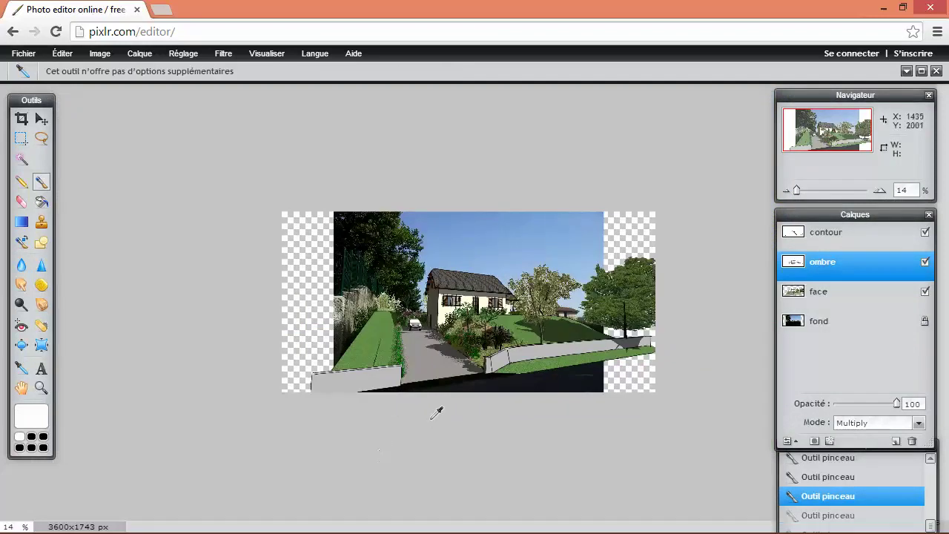
{"action": "scroll", "coordinate": [436, 415], "scroll_direction": "up", "scroll_amount": 2}
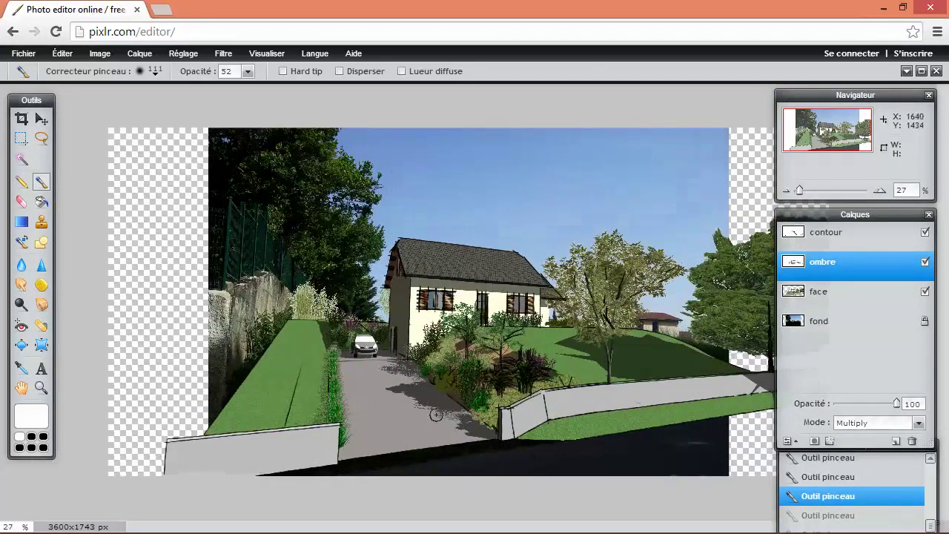
With a 340 px brush at opacity 17, paint a faint shadow across the driveway
{"action": "left_click", "coordinate": [155, 72]}
{"action": "left_click_drag", "start_coordinate": [152, 325], "coordinate": [160, 325]}
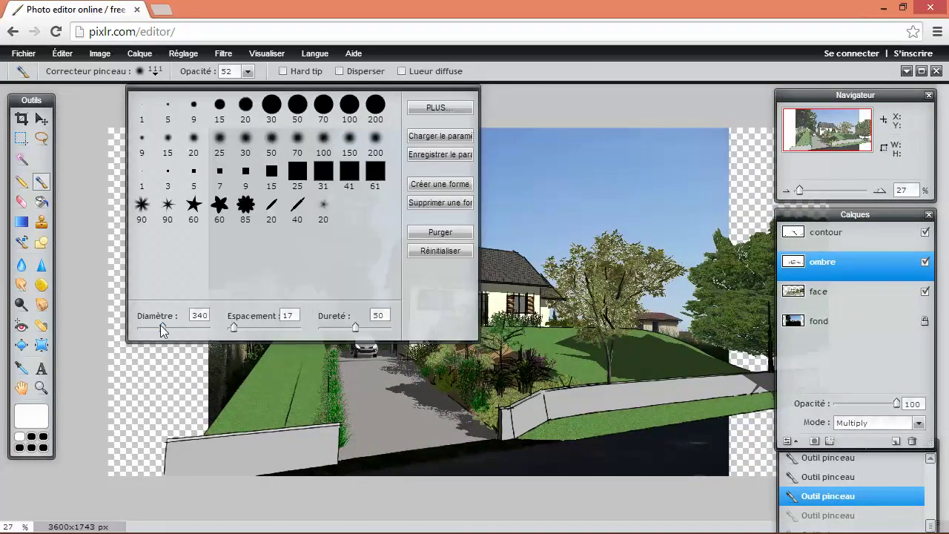
{"action": "left_click", "coordinate": [96, 144]}
{"action": "left_click", "coordinate": [248, 71]}
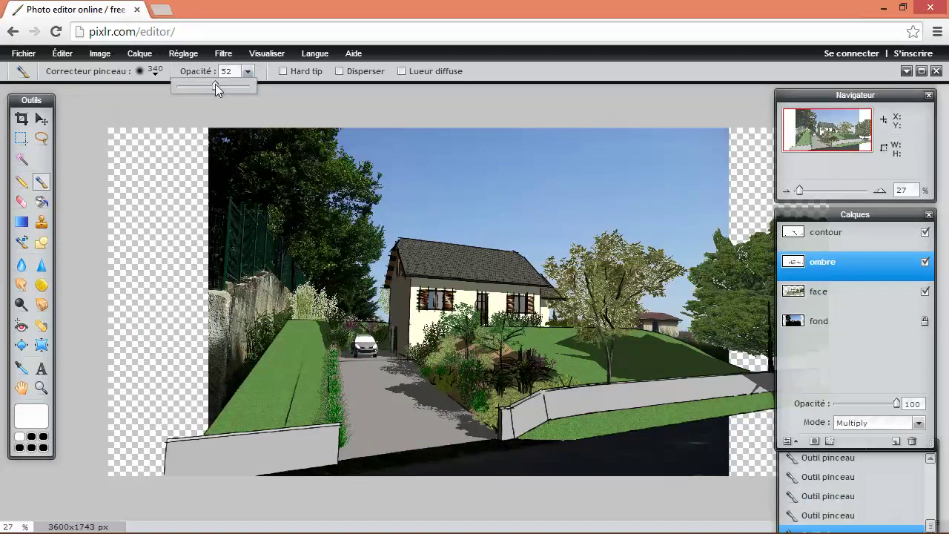
{"action": "left_click_drag", "start_coordinate": [215, 85], "coordinate": [189, 85]}
{"action": "mouse_move", "coordinate": [463, 447]}
{"action": "left_mouse_down"}
{"action": "mouse_move", "coordinate": [360, 357]}
{"action": "mouse_move", "coordinate": [424, 422]}
{"action": "left_mouse_up"}
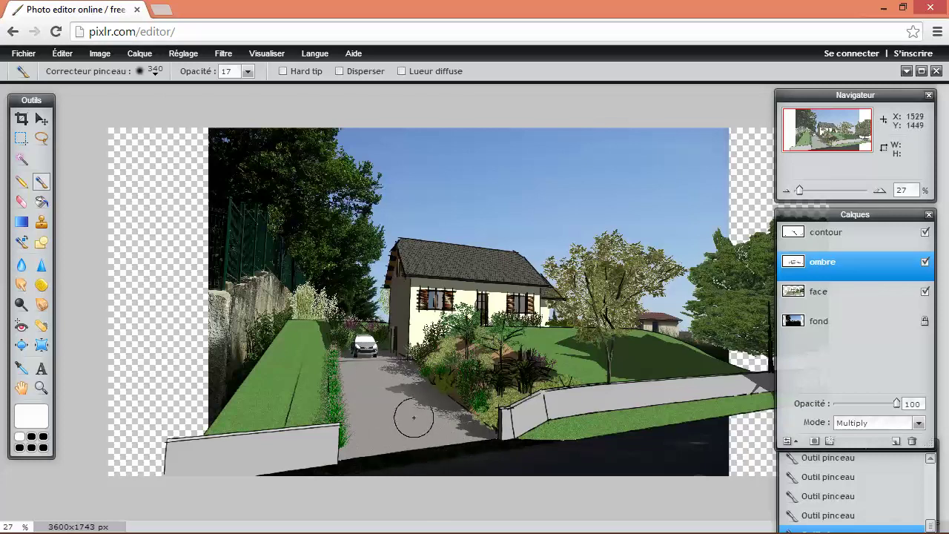
{"action": "scroll", "coordinate": [441, 428], "scroll_direction": "up", "scroll_amount": 1}
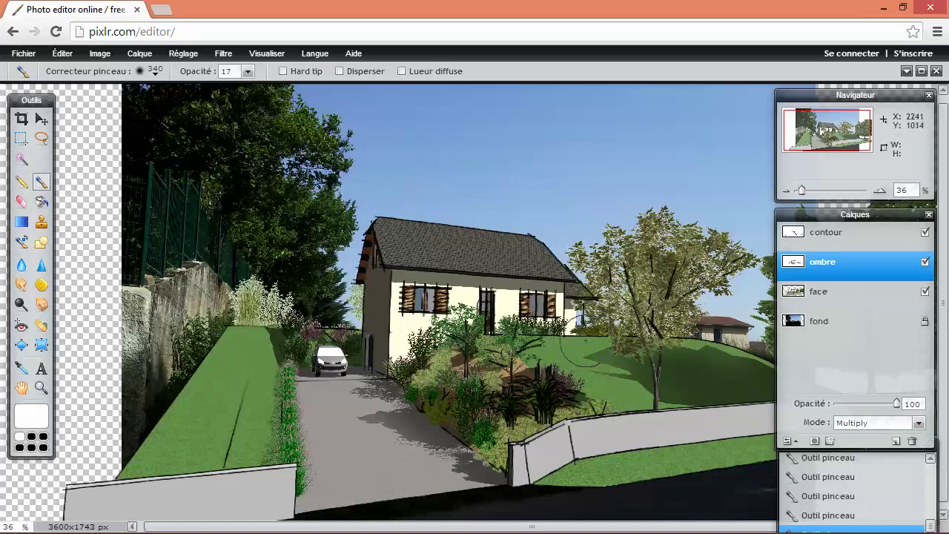
Switch to the soft 50 px brush and raise its opacity for stronger shadows
{"action": "left_click", "coordinate": [150, 75]}
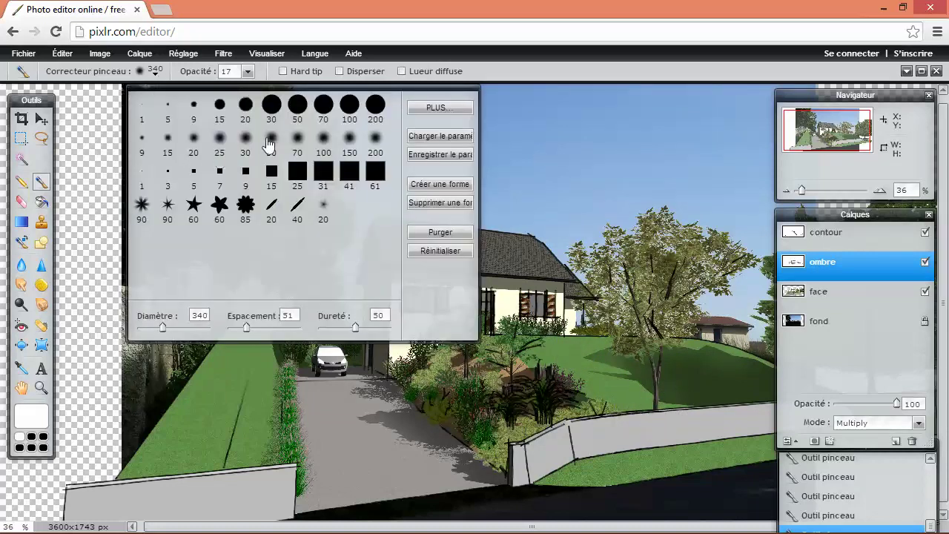
{"action": "left_click", "coordinate": [270, 140]}
{"action": "left_click", "coordinate": [589, 369]}
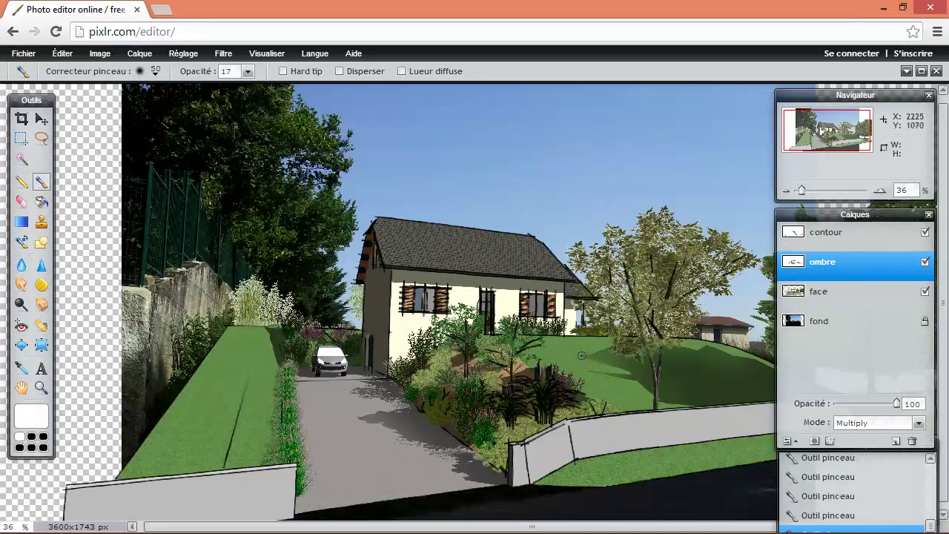
{"action": "left_click", "coordinate": [249, 71]}
{"action": "left_click_drag", "start_coordinate": [190, 87], "coordinate": [206, 88]}
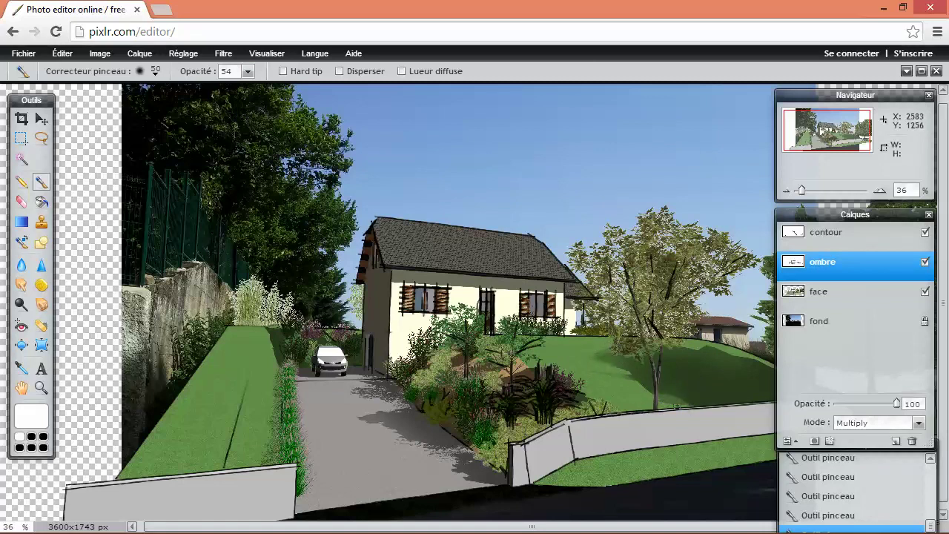
{"action": "scroll", "coordinate": [590, 360], "scroll_direction": "down", "scroll_amount": 3}
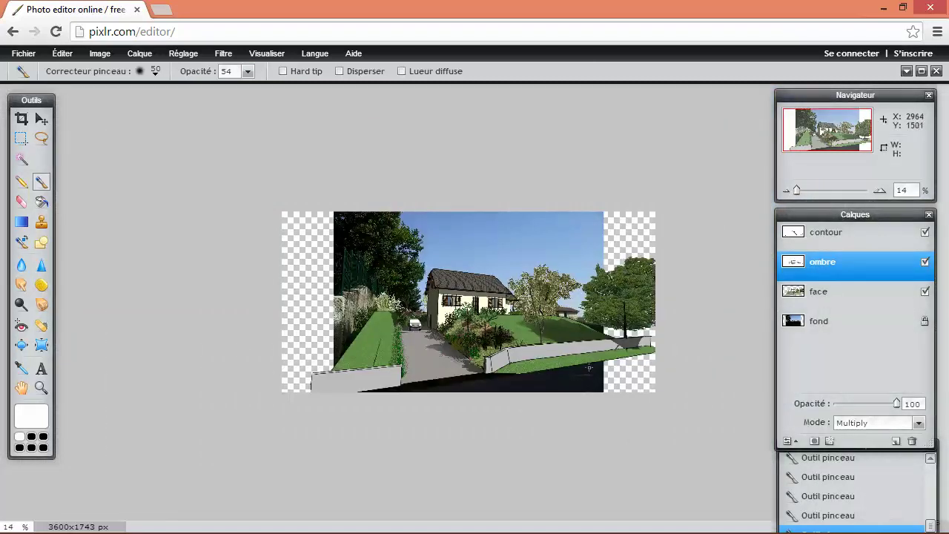
{"action": "scroll", "coordinate": [588, 367], "scroll_direction": "up", "scroll_amount": 2}
{"action": "scroll", "coordinate": [576, 364], "scroll_direction": "up", "scroll_amount": 2}
{"action": "scroll", "coordinate": [534, 312], "scroll_direction": "up", "scroll_amount": 2}
{"action": "scroll", "coordinate": [473, 241], "scroll_direction": "up", "scroll_amount": 2}
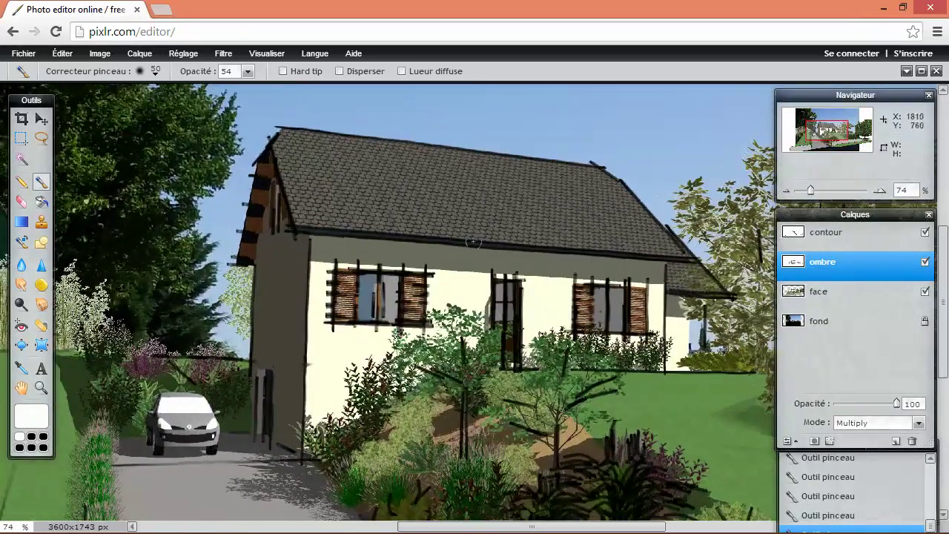
Lower the brush opacity to 22 for the facade shadows
{"action": "left_click", "coordinate": [248, 74]}
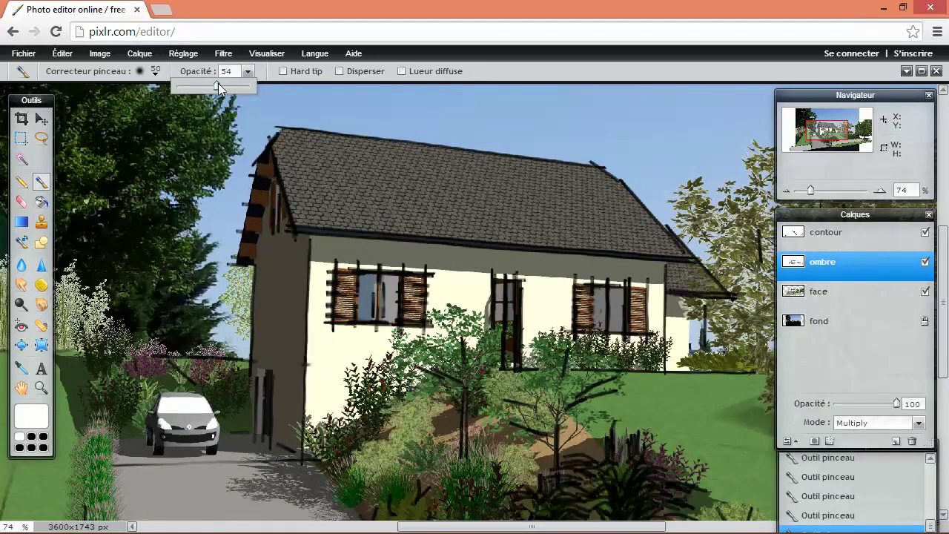
{"action": "left_click_drag", "start_coordinate": [218, 87], "coordinate": [192, 86]}
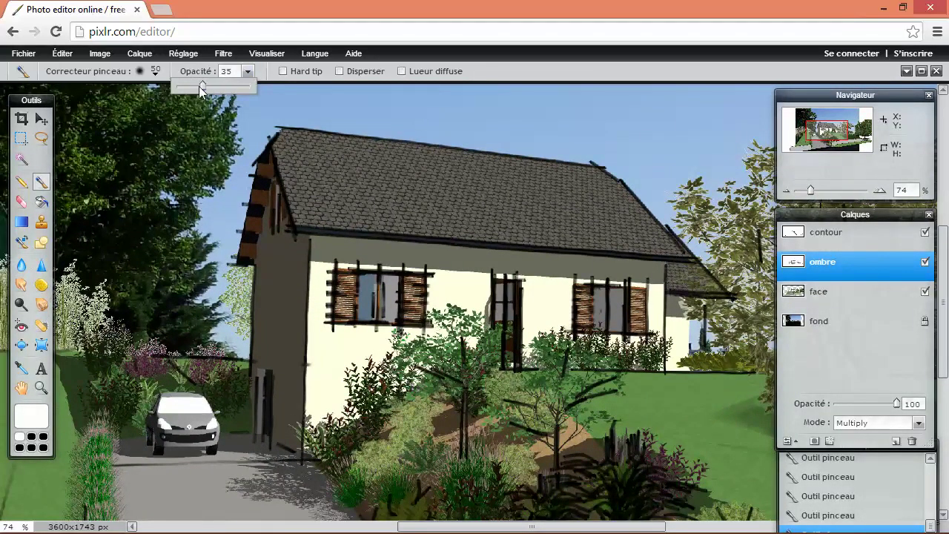
{"action": "left_click", "coordinate": [314, 265]}
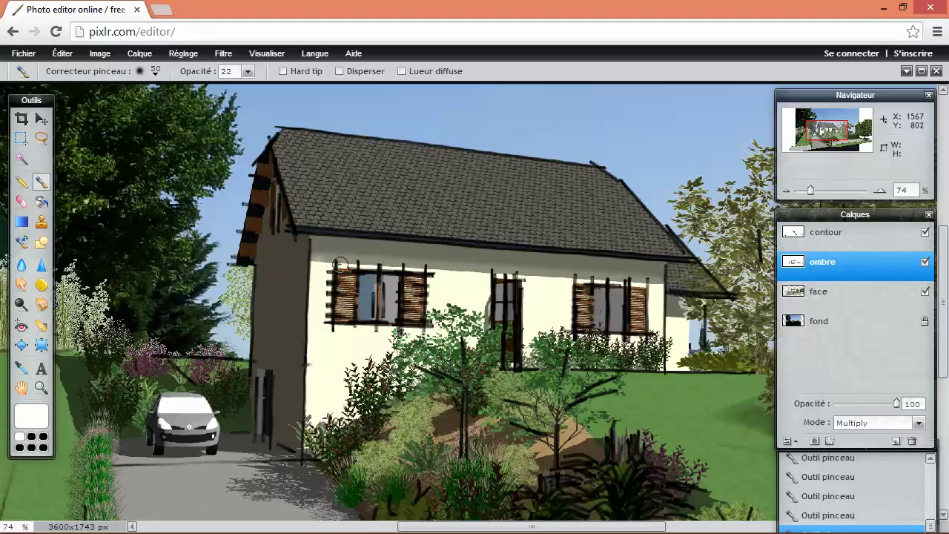
{"action": "scroll", "coordinate": [655, 289], "scroll_direction": "down", "scroll_amount": 1}
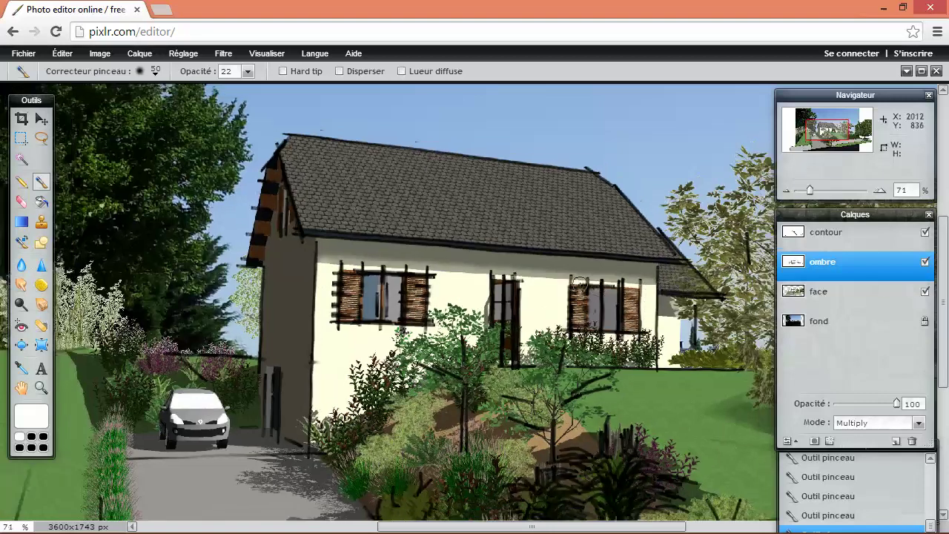
{"action": "scroll", "coordinate": [577, 286], "scroll_direction": "down", "scroll_amount": 2}
{"action": "scroll", "coordinate": [577, 286], "scroll_direction": "down", "scroll_amount": 4}
{"action": "scroll", "coordinate": [468, 301], "scroll_direction": "up", "scroll_amount": 2}
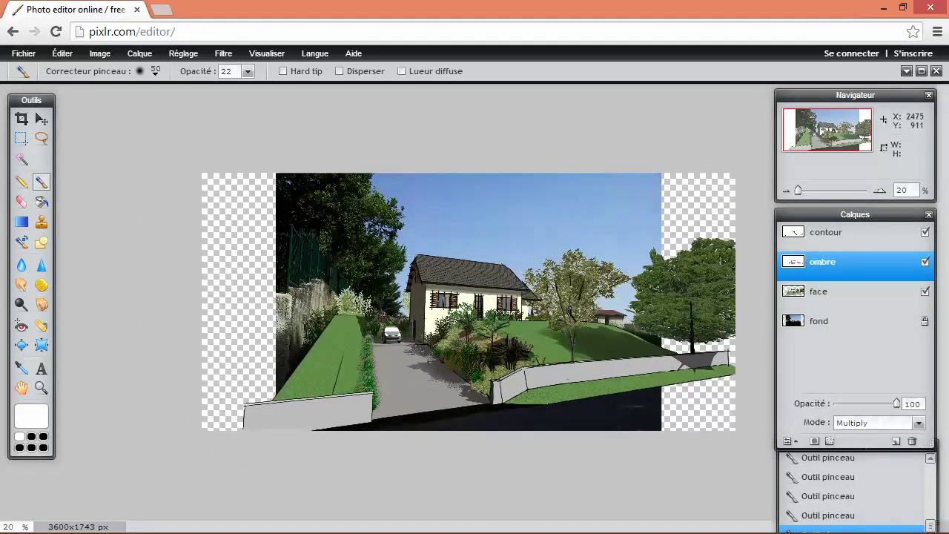
{"action": "scroll", "coordinate": [519, 304], "scroll_direction": "down", "scroll_amount": 1}
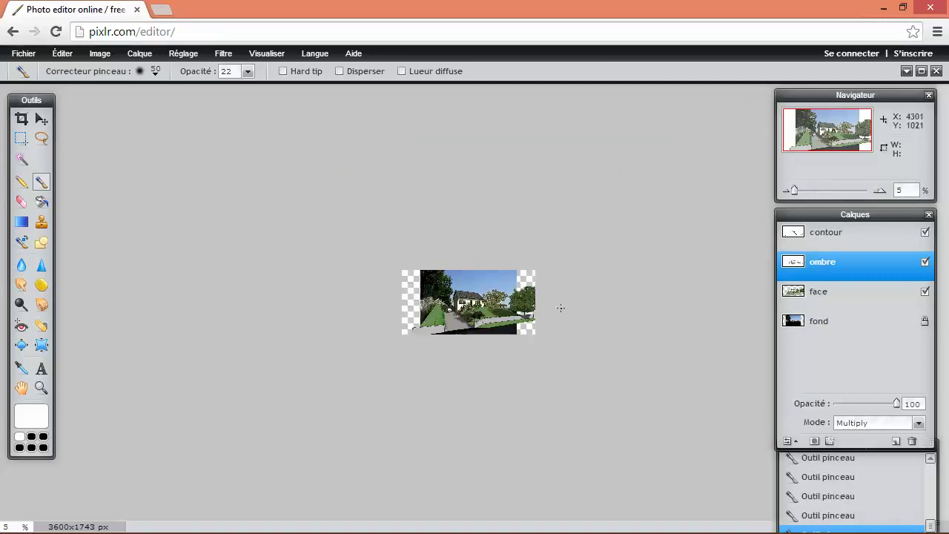
{"action": "scroll", "coordinate": [561, 309], "scroll_direction": "up", "scroll_amount": 4}
{"action": "scroll", "coordinate": [449, 281], "scroll_direction": "up", "scroll_amount": 2}
{"action": "scroll", "coordinate": [311, 261], "scroll_direction": "up", "scroll_amount": 1}
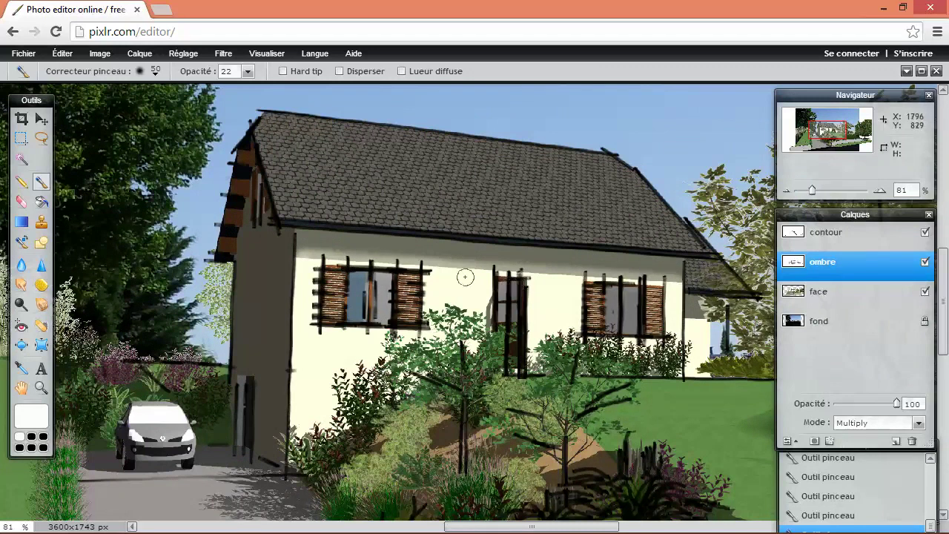
{"action": "scroll", "coordinate": [459, 280], "scroll_direction": "down", "scroll_amount": 1}
Undo and restore the wall-top shadows, then paint a 42-opacity shadow stroke on the house
{"action": "key", "text": "ctrl+z"}
{"action": "key", "text": "ctrl+z"}
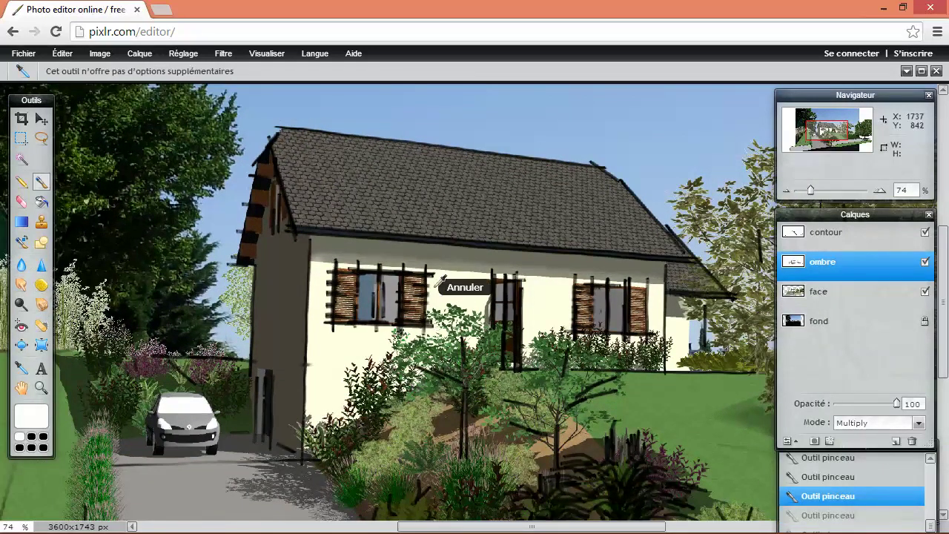
{"action": "key", "text": "ctrl+z"}
{"action": "key", "text": "ctrl+z"}
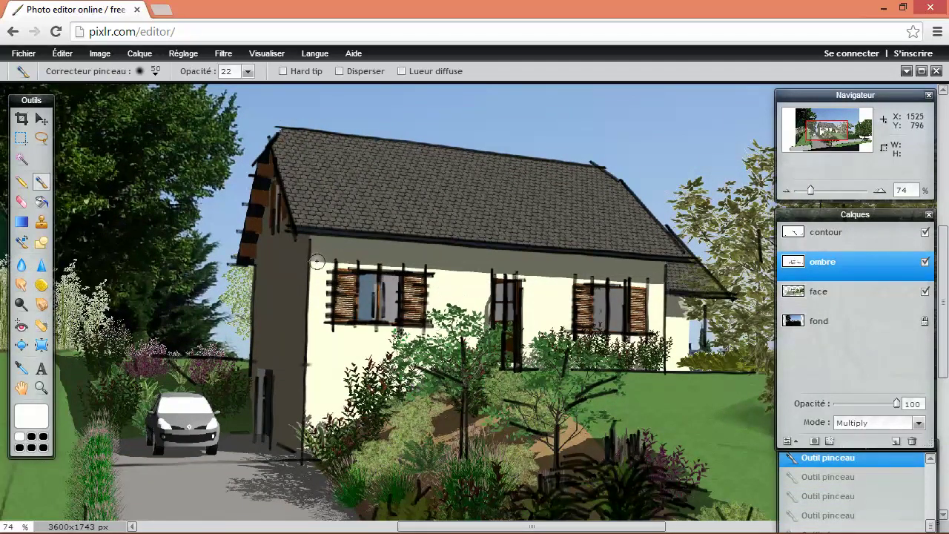
{"action": "key", "text": "ctrl+y"}
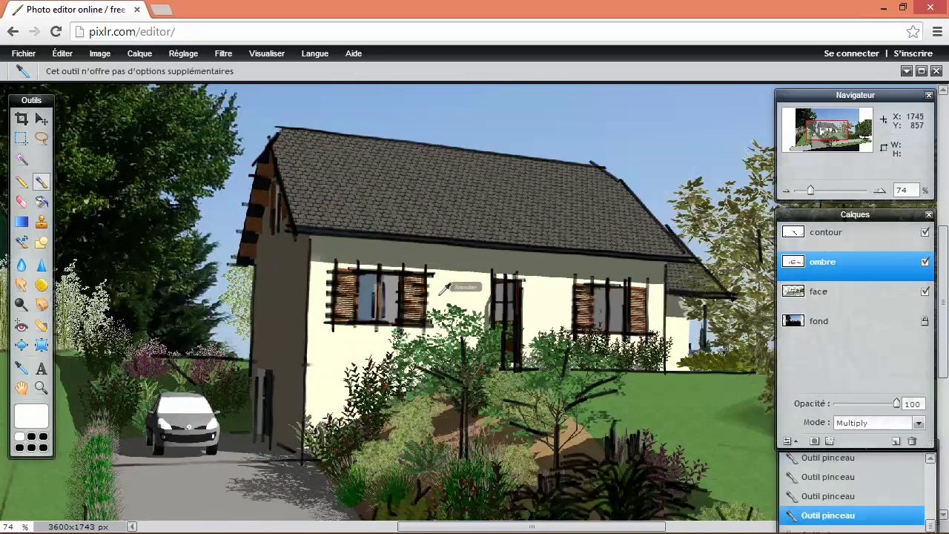
{"action": "key", "text": "ctrl+y"}
{"action": "left_click", "coordinate": [247, 71]}
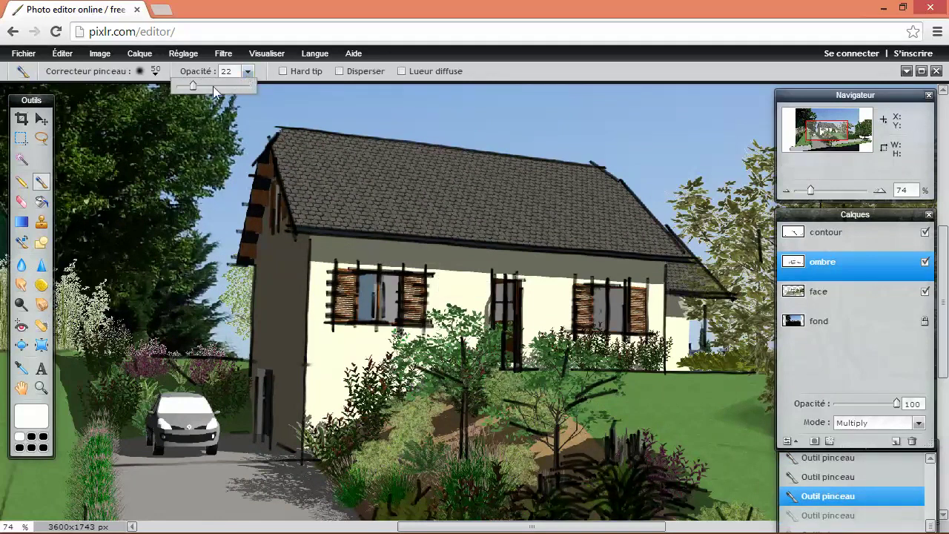
{"action": "left_click_drag", "start_coordinate": [197, 89], "coordinate": [208, 87]}
{"action": "left_click_drag", "start_coordinate": [315, 263], "coordinate": [448, 279]}
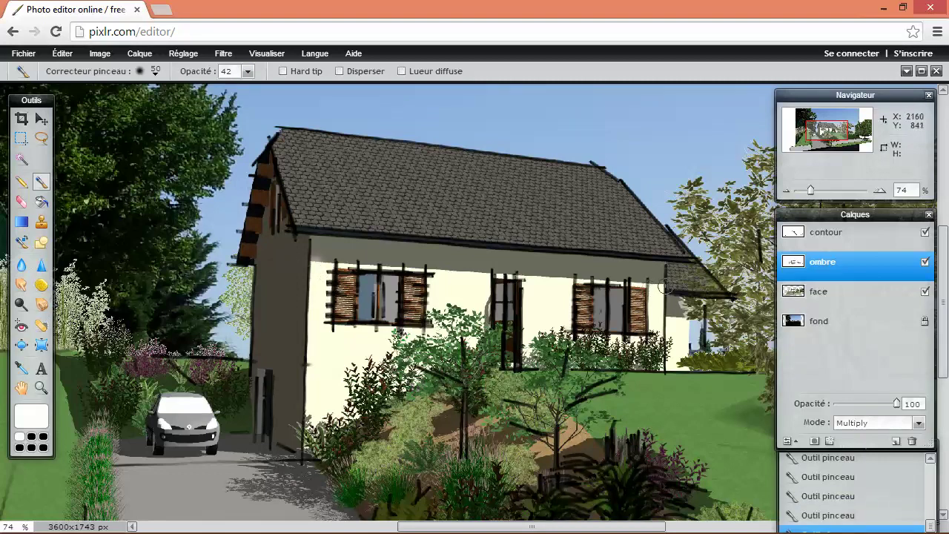
{"action": "scroll", "coordinate": [653, 287], "scroll_direction": "down", "scroll_amount": 1}
{"action": "scroll", "coordinate": [608, 300], "scroll_direction": "down", "scroll_amount": 2}
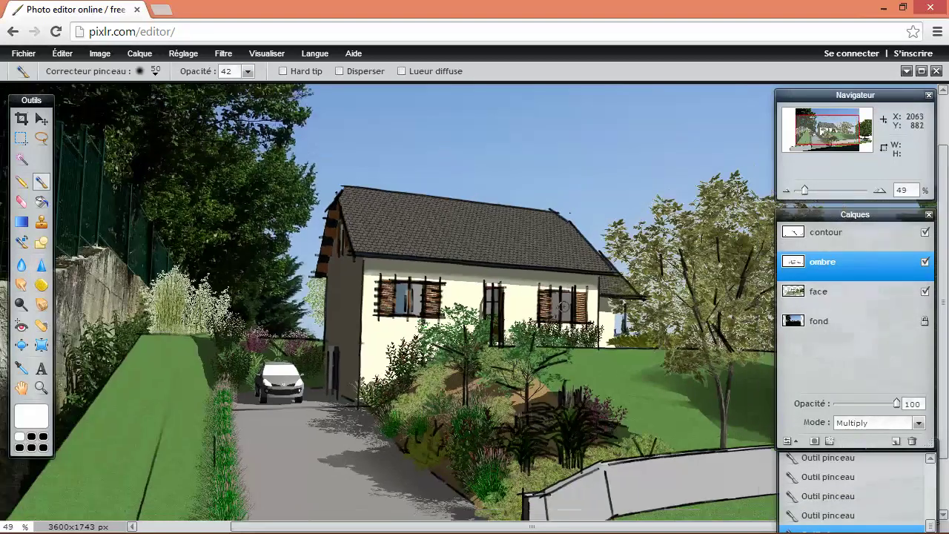
{"action": "scroll", "coordinate": [560, 313], "scroll_direction": "down", "scroll_amount": 2}
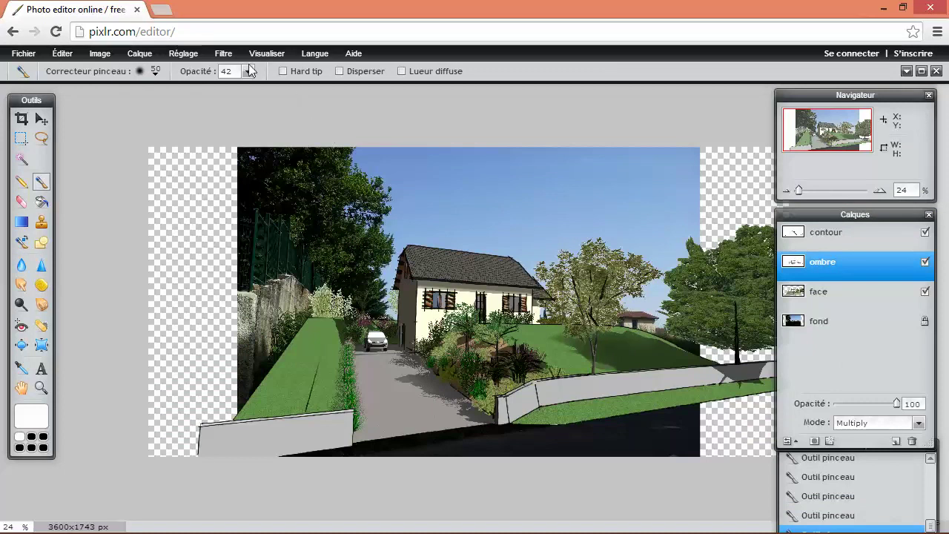
Open the Filtre menu and close it without applying any filter
{"action": "left_click", "coordinate": [223, 54]}
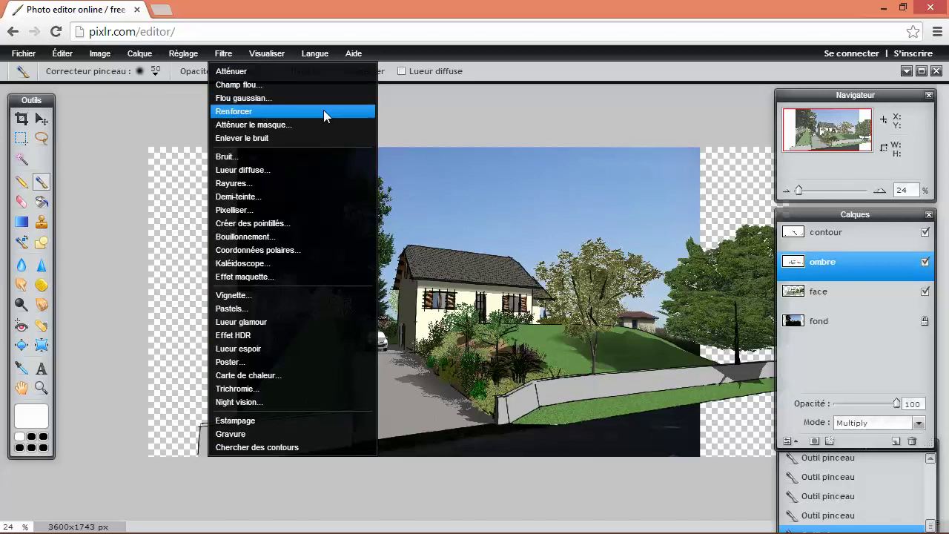
{"action": "left_click", "coordinate": [417, 102]}
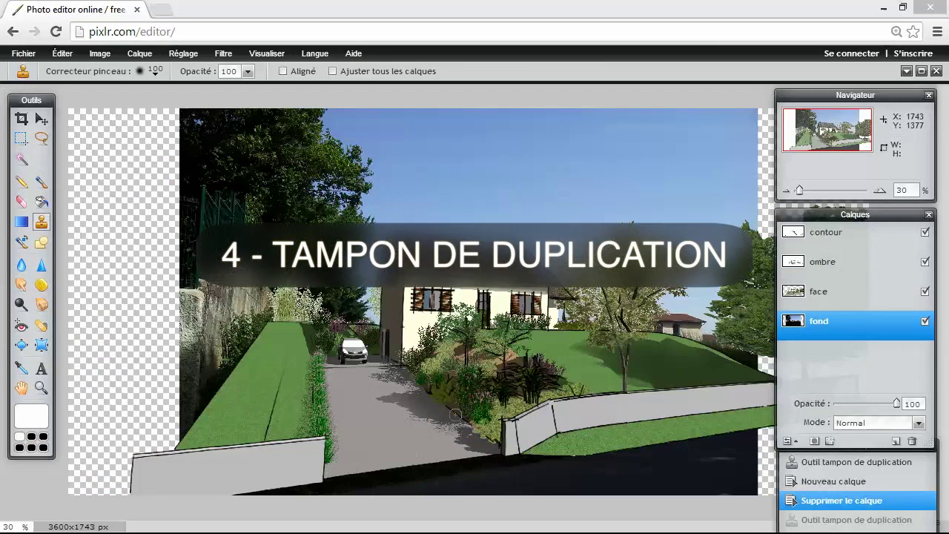
Select the clone stamp tool and bring the stone wall and lawn into view
{"action": "left_click", "coordinate": [41, 221]}
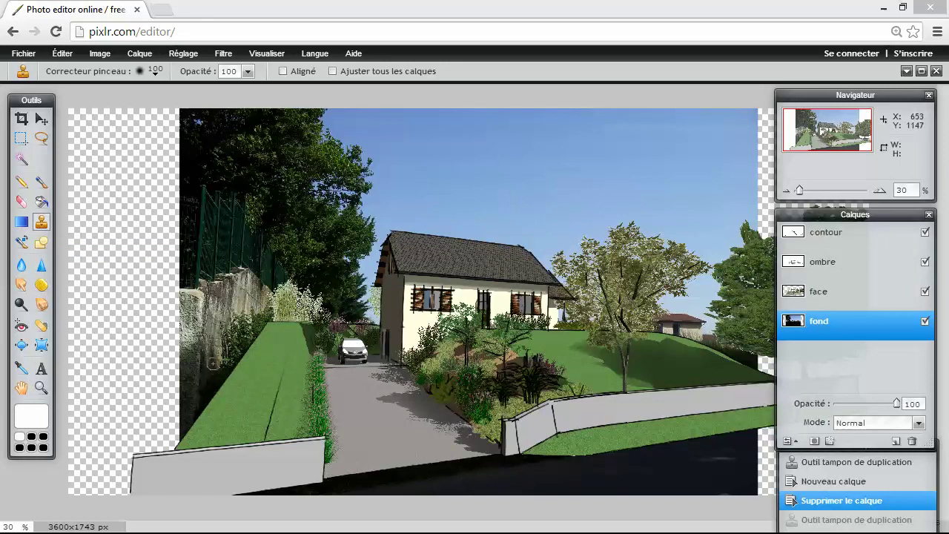
{"action": "left_click", "coordinate": [841, 329]}
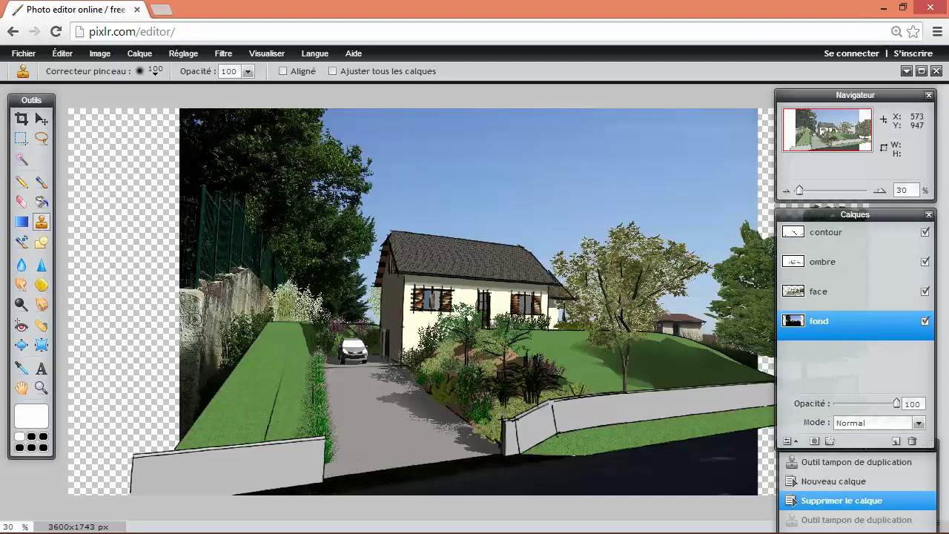
{"action": "scroll", "coordinate": [244, 342], "scroll_direction": "down", "scroll_amount": 1}
{"action": "scroll", "coordinate": [244, 342], "scroll_direction": "up", "scroll_amount": 2}
{"action": "scroll", "coordinate": [230, 342], "scroll_direction": "up", "scroll_amount": 1}
{"action": "scroll", "coordinate": [226, 344], "scroll_direction": "up", "scroll_amount": 1}
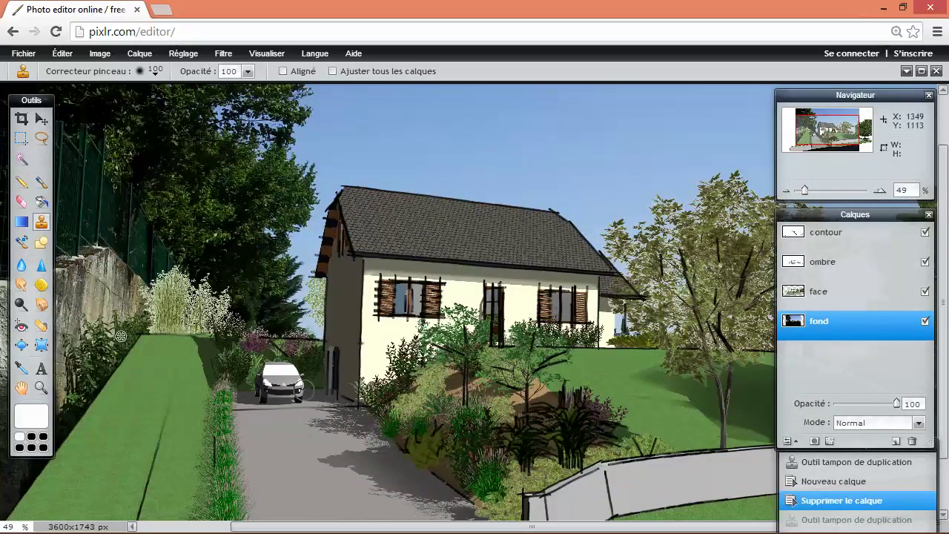
{"action": "left_click", "coordinate": [310, 326]}
{"action": "left_click_drag", "start_coordinate": [102, 376], "coordinate": [288, 342]}
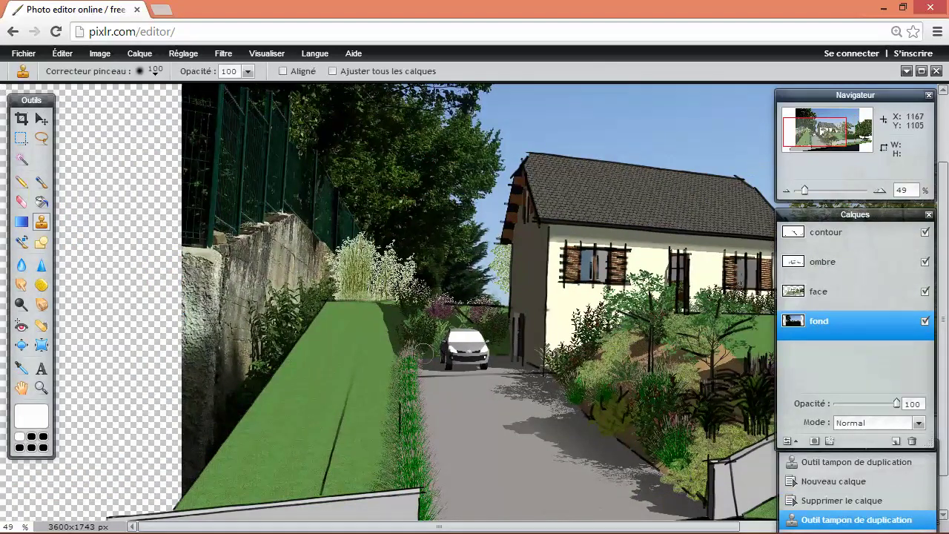
{"action": "scroll", "coordinate": [286, 339], "scroll_direction": "up", "scroll_amount": 2}
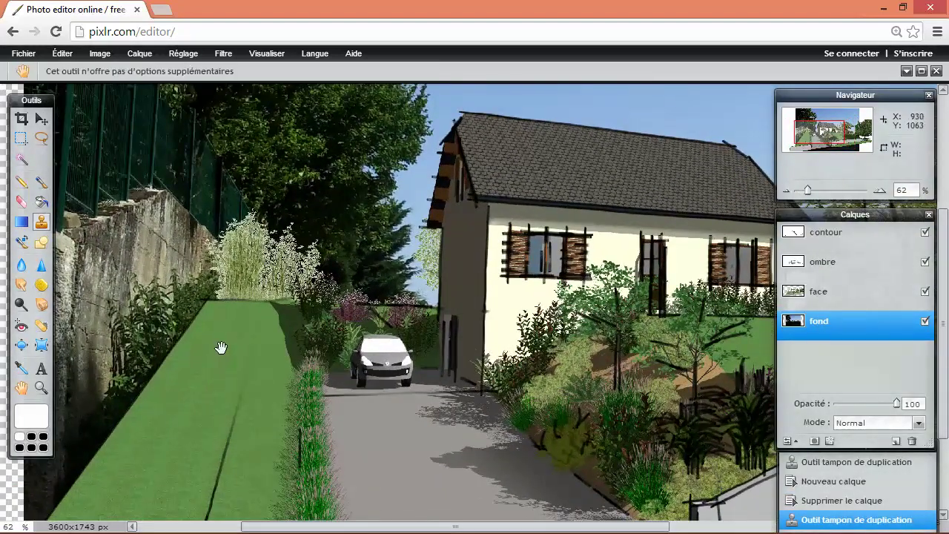
{"action": "left_click_drag", "start_coordinate": [220, 345], "coordinate": [393, 349]}
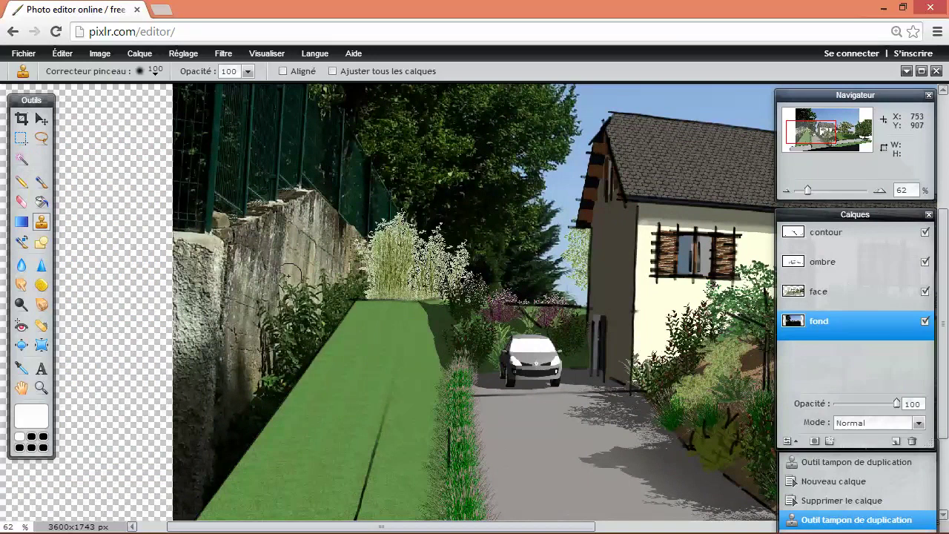
Set the clone stamp brush to the soft 70 preset
{"action": "left_click", "coordinate": [155, 74]}
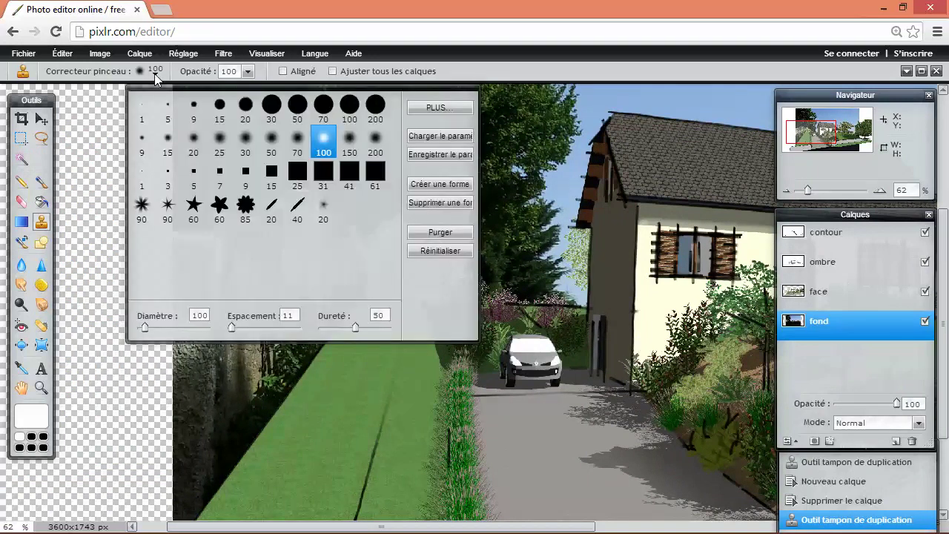
{"action": "left_click", "coordinate": [272, 142]}
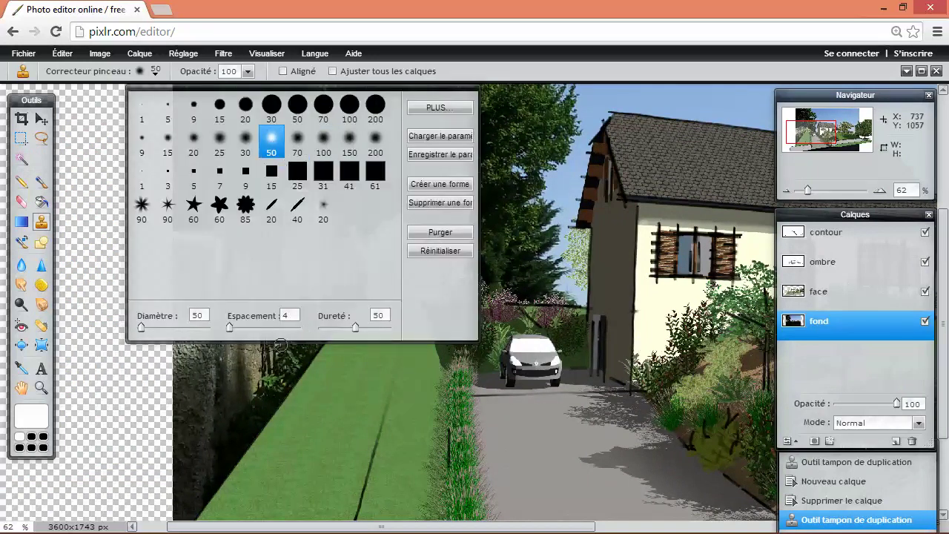
{"action": "left_click", "coordinate": [296, 144]}
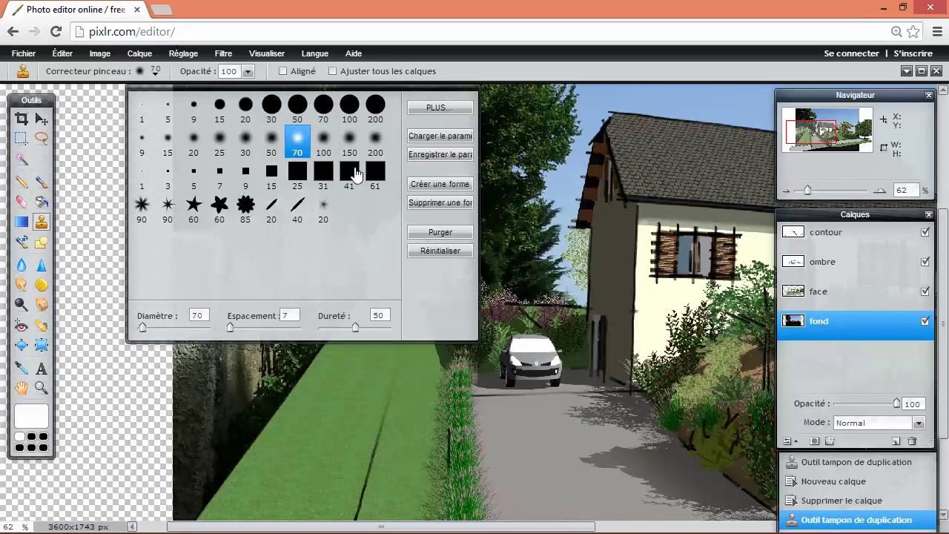
{"action": "left_click", "coordinate": [241, 71]}
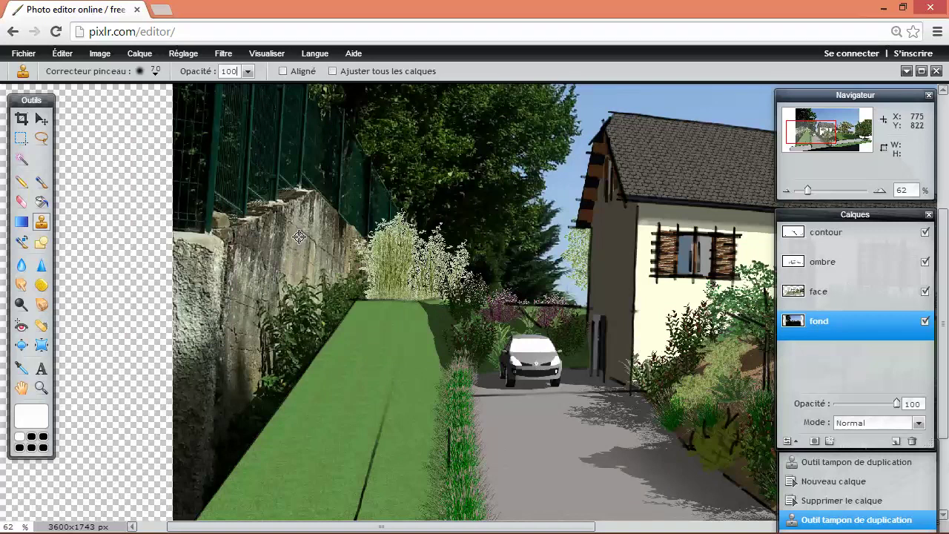
Set the clone source on the stone wall and clone a short stretch of texture
{"action": "left_click", "coordinate": [307, 244], "text": "ctrl"}
{"action": "mouse_move", "coordinate": [298, 283]}
{"action": "left_mouse_down"}
{"action": "mouse_move", "coordinate": [303, 309]}
{"action": "mouse_move", "coordinate": [308, 280]}
{"action": "mouse_move", "coordinate": [294, 326]}
{"action": "mouse_move", "coordinate": [290, 317]}
{"action": "mouse_move", "coordinate": [301, 301]}
{"action": "mouse_move", "coordinate": [295, 356]}
{"action": "left_mouse_up"}
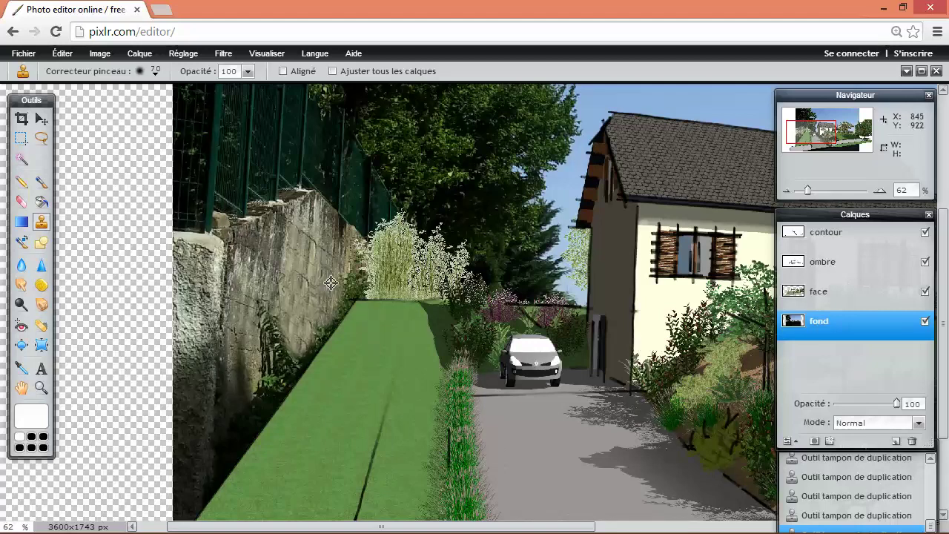
{"action": "scroll", "coordinate": [321, 334], "scroll_direction": "down", "scroll_amount": 1}
{"action": "scroll", "coordinate": [315, 329], "scroll_direction": "down", "scroll_amount": 1}
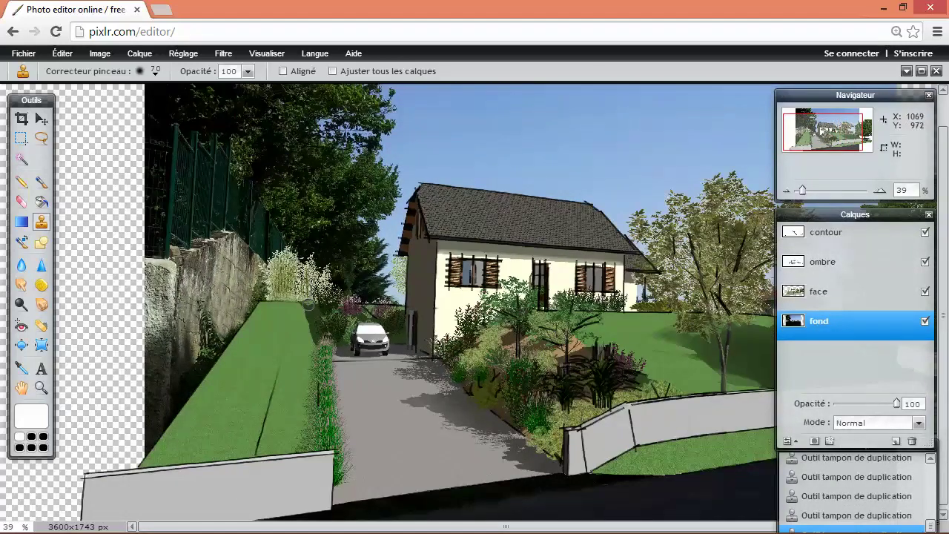
{"action": "scroll", "coordinate": [304, 319], "scroll_direction": "down", "scroll_amount": 1}
{"action": "scroll", "coordinate": [365, 494], "scroll_direction": "up", "scroll_amount": 1}
{"action": "scroll", "coordinate": [364, 493], "scroll_direction": "up", "scroll_amount": 1}
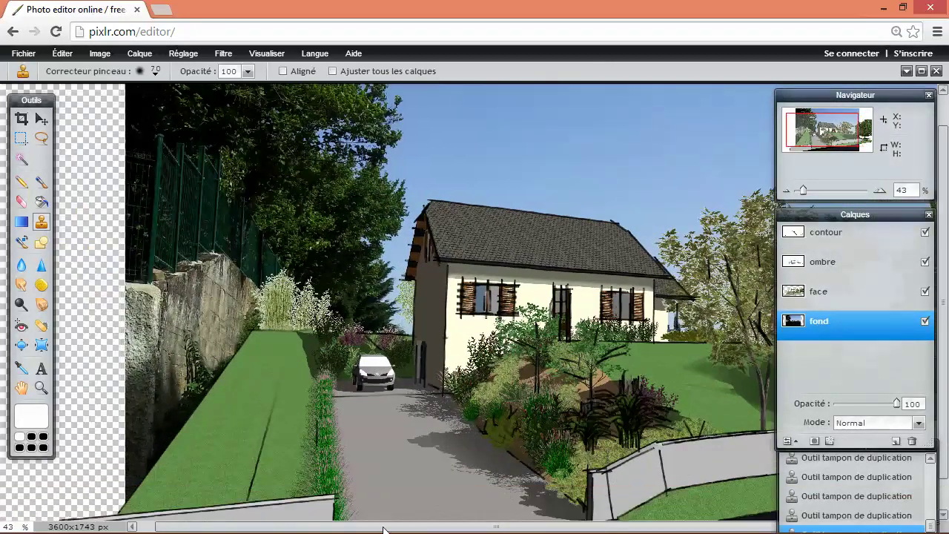
{"action": "scroll", "coordinate": [334, 445], "scroll_direction": "down", "scroll_amount": 1}
{"action": "scroll", "coordinate": [260, 394], "scroll_direction": "down", "scroll_amount": 1}
{"action": "scroll", "coordinate": [237, 370], "scroll_direction": "up", "scroll_amount": 1}
{"action": "scroll", "coordinate": [236, 370], "scroll_direction": "up", "scroll_amount": 1}
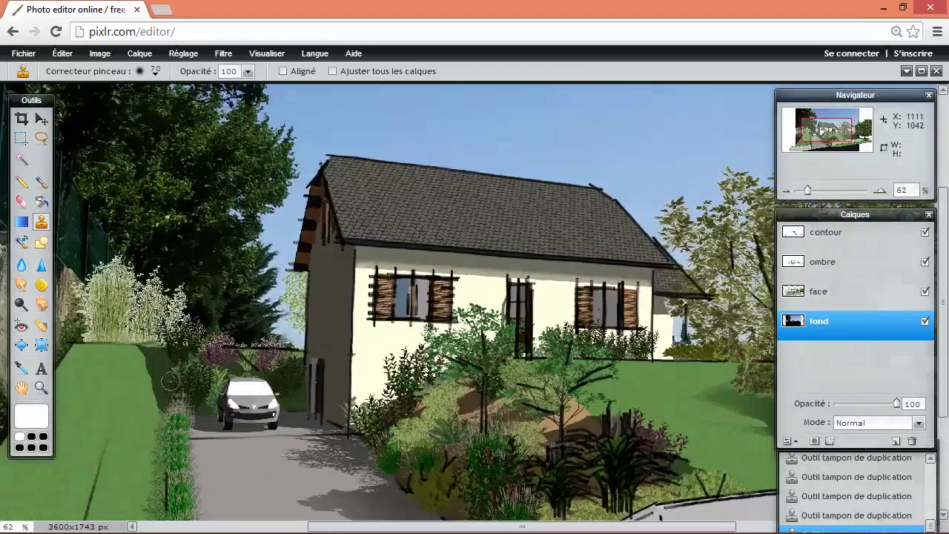
{"action": "scroll", "coordinate": [236, 370], "scroll_direction": "up", "scroll_amount": 1}
Pan to the wall beside the lawn and clone stone texture over its lower part
{"action": "key", "text": "space"}
{"action": "left_click_drag", "start_coordinate": [245, 415], "coordinate": [690, 353]}
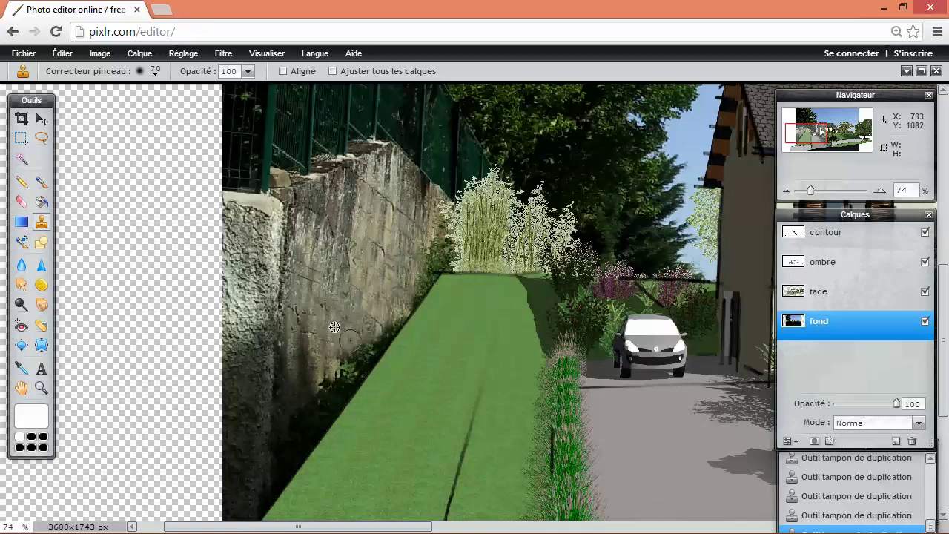
{"action": "left_click_drag", "start_coordinate": [388, 312], "coordinate": [403, 311]}
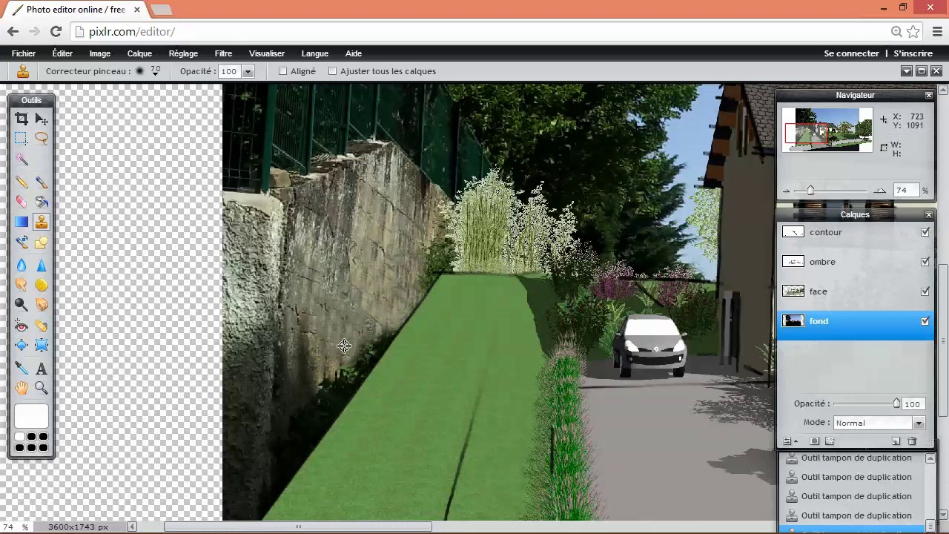
{"action": "left_click_drag", "start_coordinate": [354, 330], "coordinate": [353, 357]}
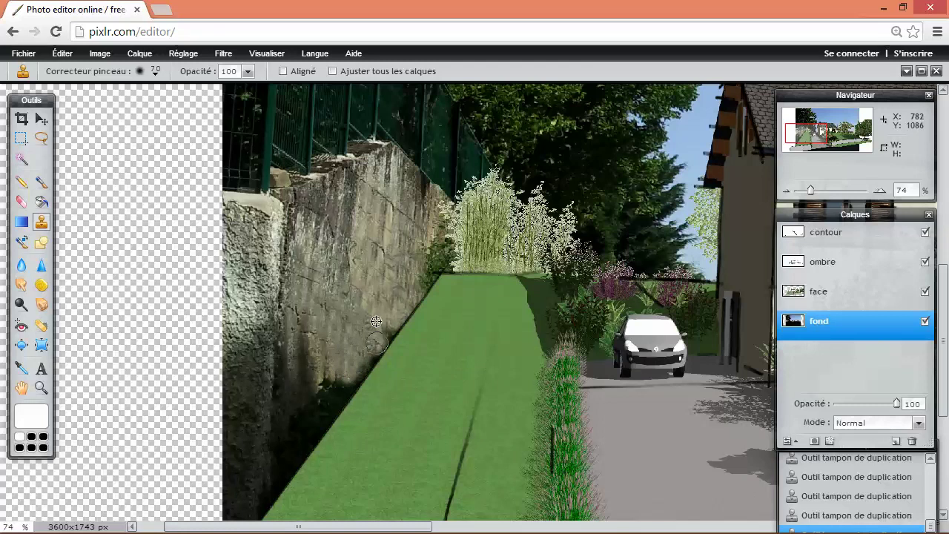
{"action": "left_click", "coordinate": [316, 355], "text": "ctrl"}
{"action": "left_click_drag", "start_coordinate": [330, 372], "coordinate": [351, 367]}
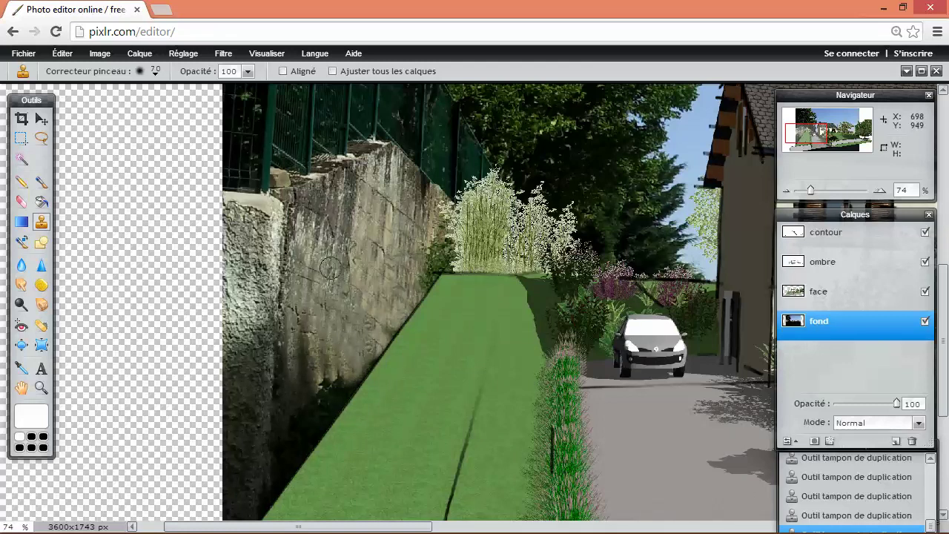
{"action": "scroll", "coordinate": [330, 269], "scroll_direction": "down", "scroll_amount": 3}
{"action": "scroll", "coordinate": [330, 270], "scroll_direction": "down", "scroll_amount": 2}
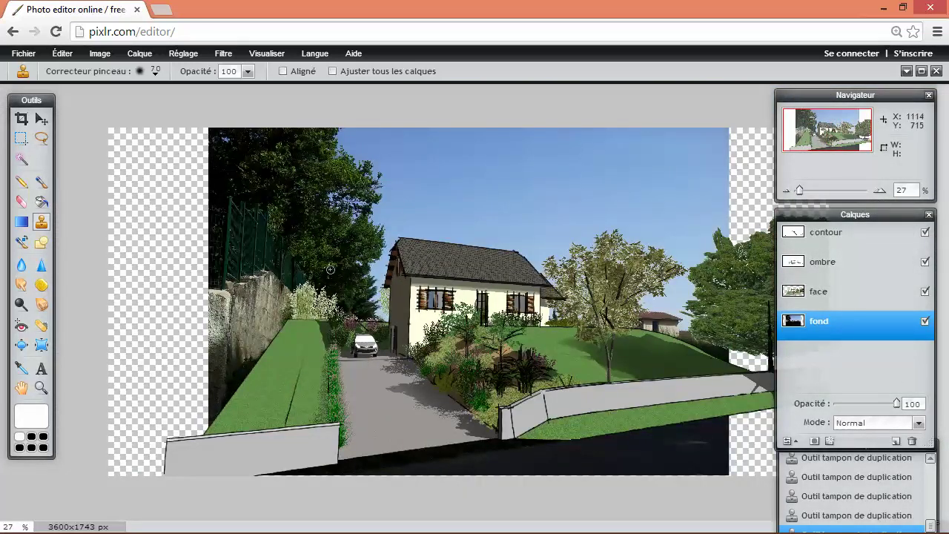
{"action": "scroll", "coordinate": [267, 361], "scroll_direction": "down", "scroll_amount": 2}
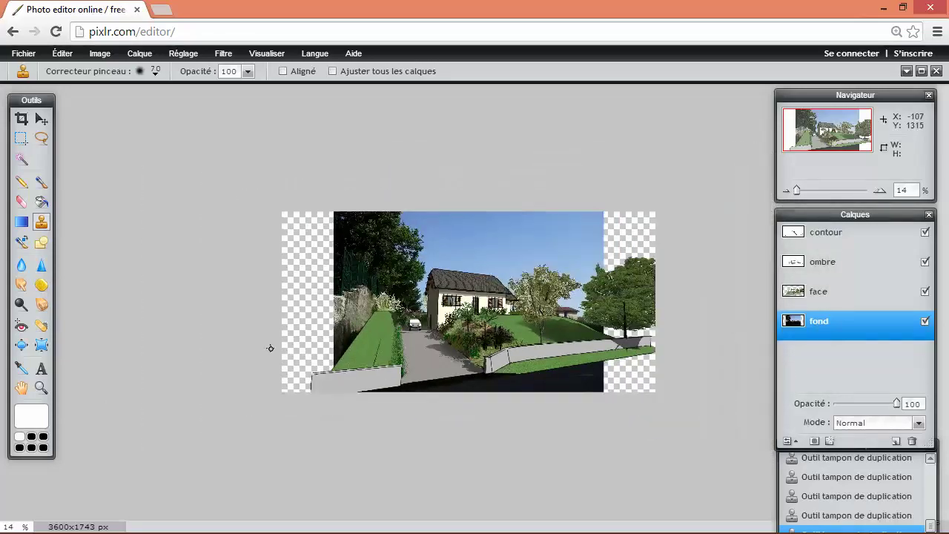
{"action": "scroll", "coordinate": [269, 346], "scroll_direction": "up", "scroll_amount": 3}
{"action": "scroll", "coordinate": [272, 363], "scroll_direction": "down", "scroll_amount": 2}
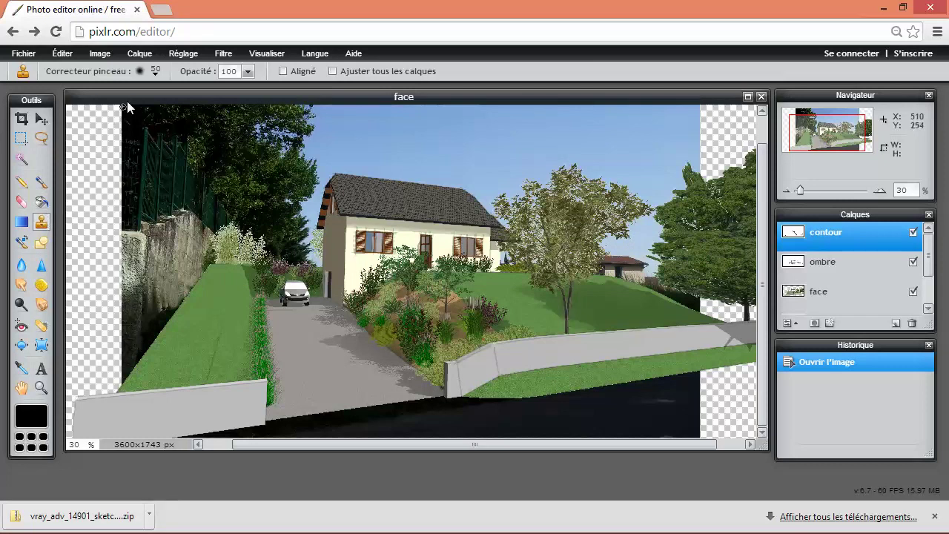
Add the Nature > Grasslands brush set to the brush presets
{"action": "left_click", "coordinate": [155, 71]}
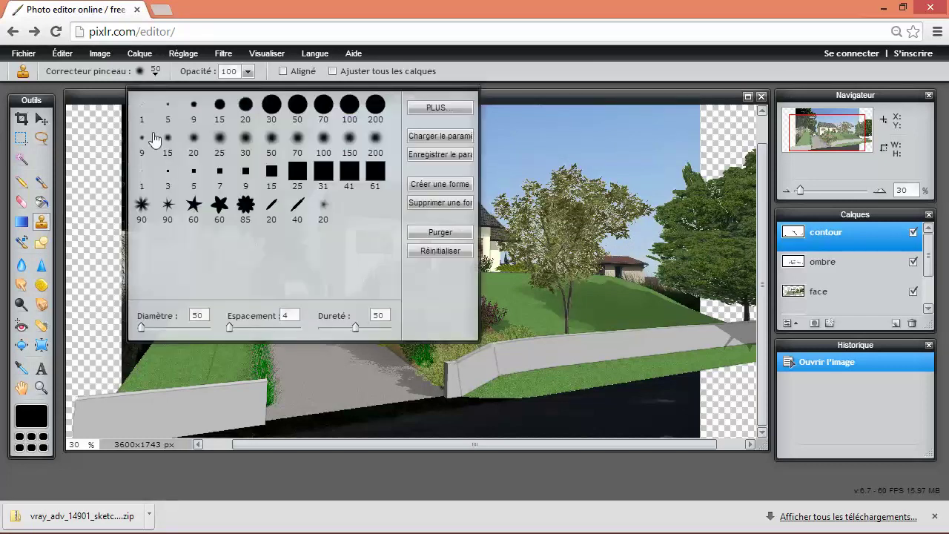
{"action": "left_click", "coordinate": [430, 112]}
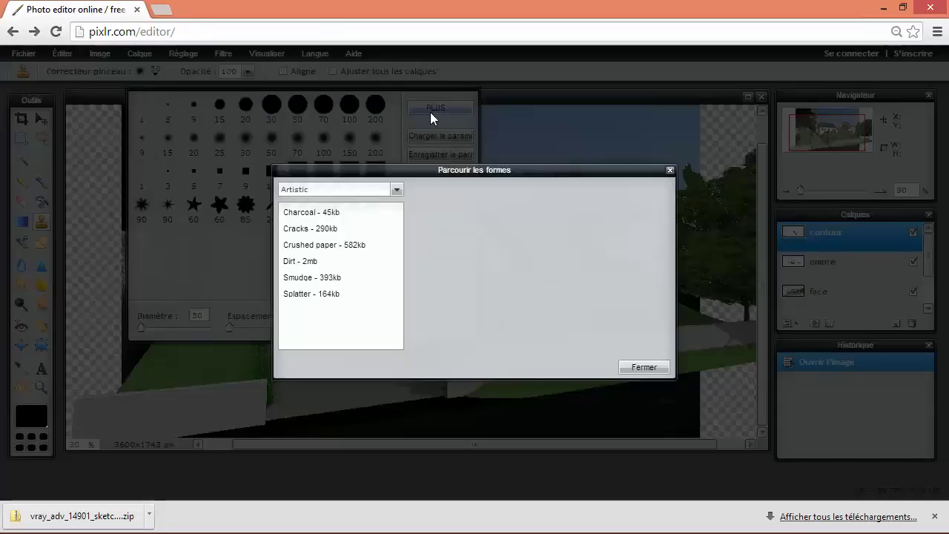
{"action": "left_click", "coordinate": [393, 189]}
{"action": "left_click", "coordinate": [318, 219]}
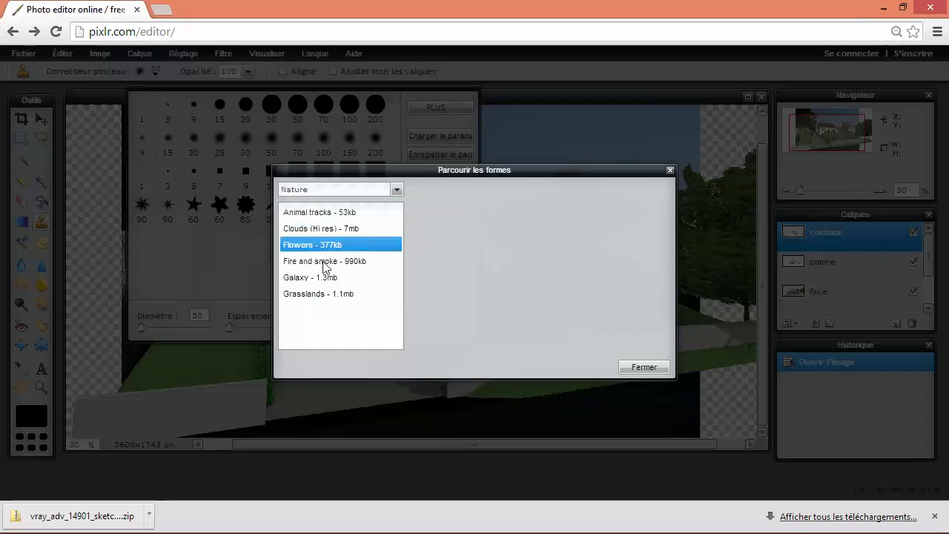
{"action": "left_click", "coordinate": [320, 294]}
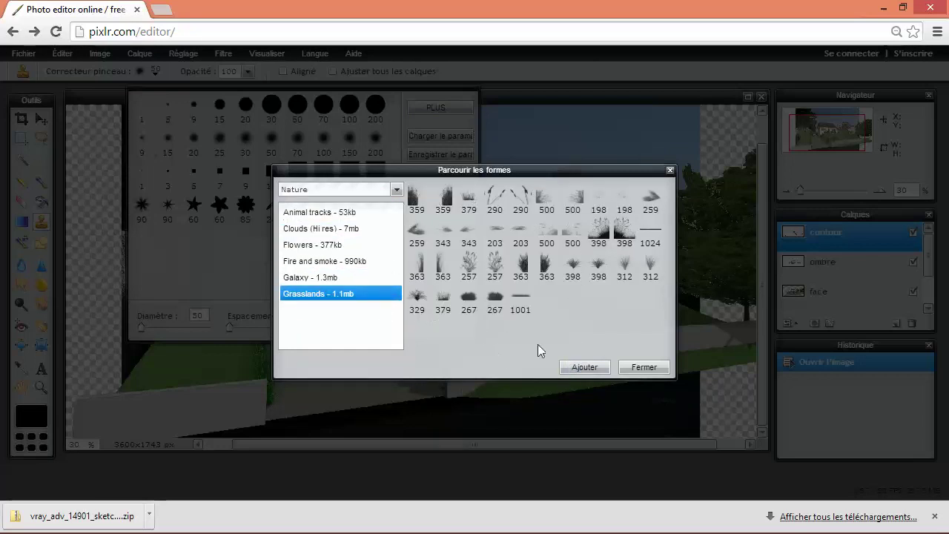
{"action": "left_click", "coordinate": [583, 367]}
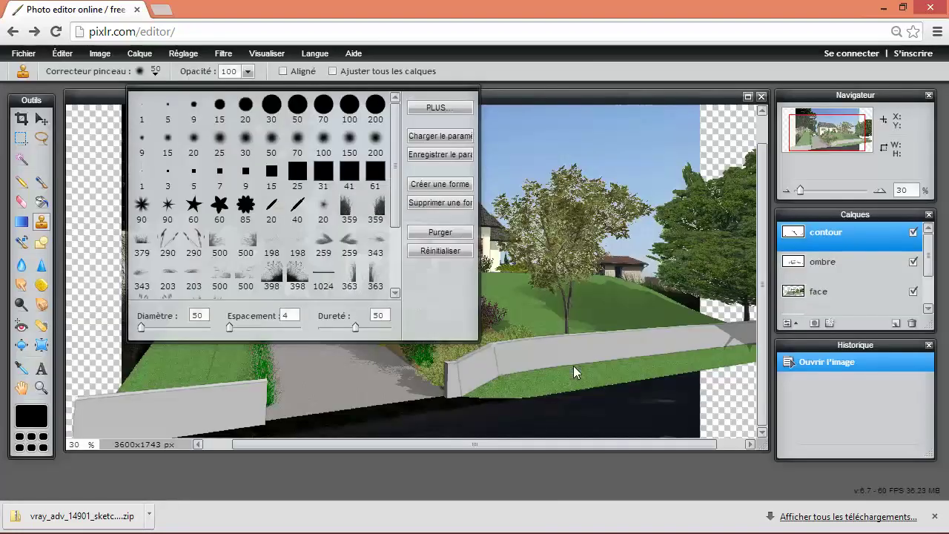
Choose grass brush 1001 and set its diameter to about 470 px
{"action": "left_click_drag", "start_coordinate": [397, 180], "coordinate": [404, 278]}
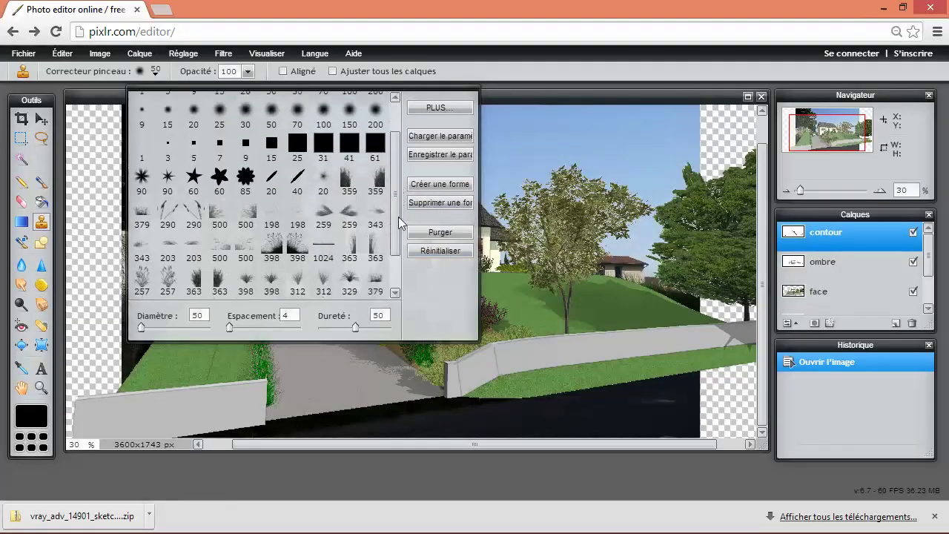
{"action": "left_click", "coordinate": [205, 286]}
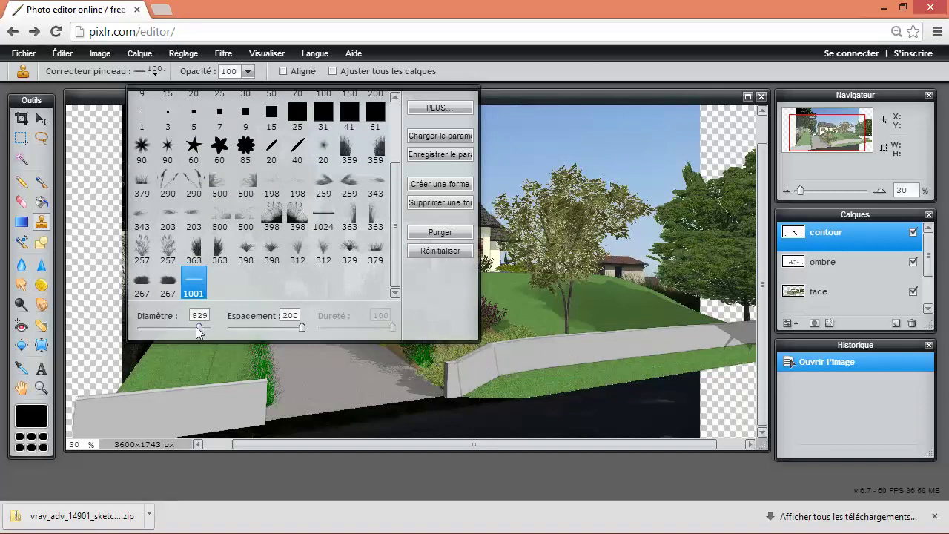
{"action": "left_click_drag", "start_coordinate": [196, 326], "coordinate": [168, 328]}
{"action": "left_click_drag", "start_coordinate": [168, 327], "coordinate": [166, 328]}
{"action": "left_click_drag", "start_coordinate": [176, 327], "coordinate": [172, 327]}
Set a clone source on the lawn and stamp grass onto the lawn edge by the wall
{"action": "left_click", "coordinate": [41, 227]}
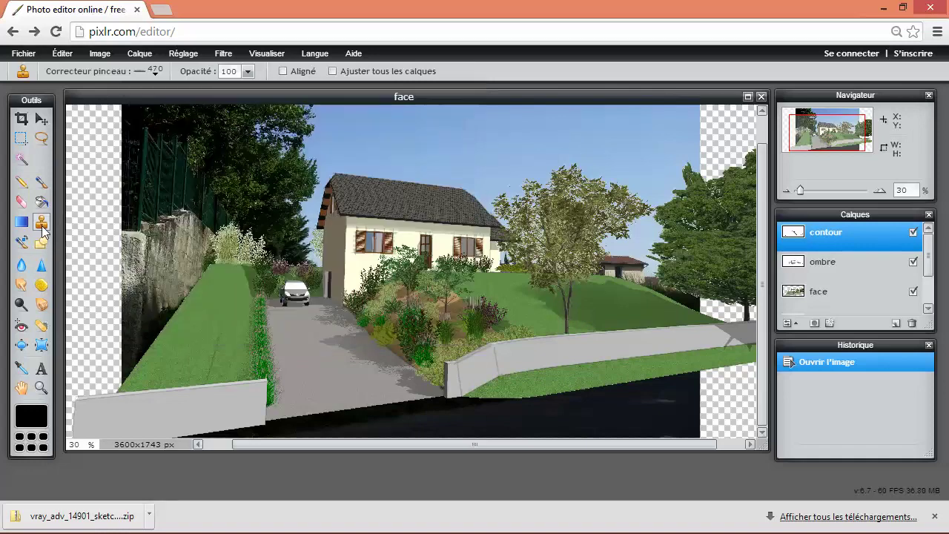
{"action": "scroll", "coordinate": [553, 387], "scroll_direction": "up", "scroll_amount": 1}
{"action": "scroll", "coordinate": [552, 387], "scroll_direction": "up", "scroll_amount": 2}
{"action": "scroll", "coordinate": [552, 387], "scroll_direction": "up", "scroll_amount": 2}
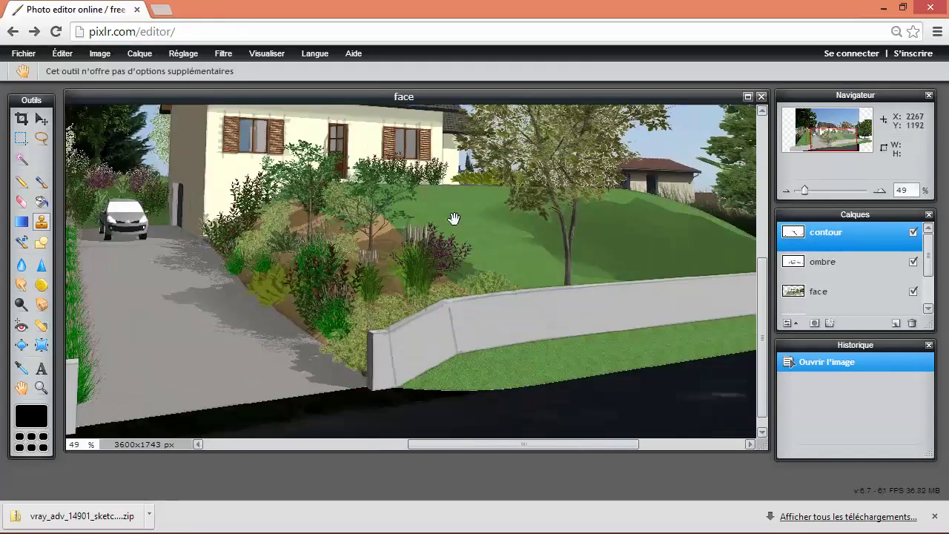
{"action": "left_click_drag", "start_coordinate": [529, 392], "coordinate": [330, 366]}
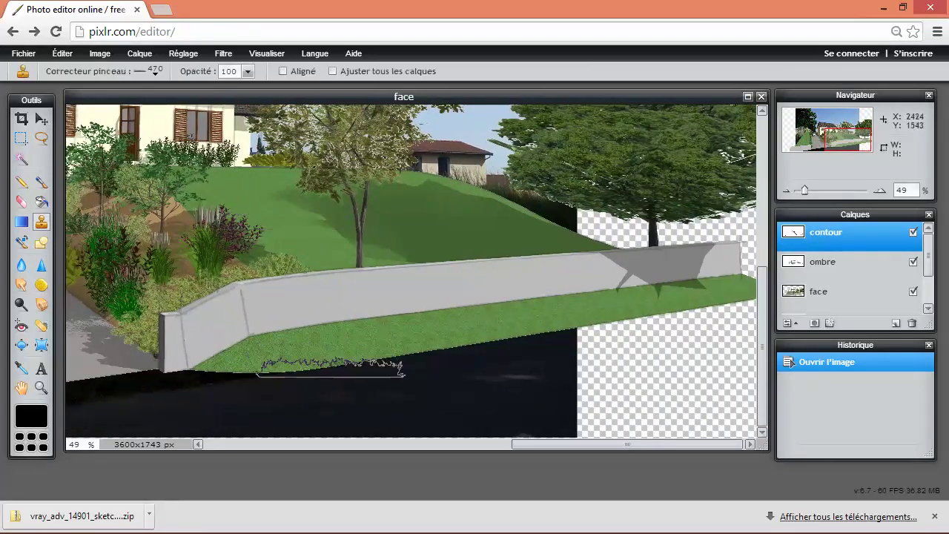
{"action": "left_click", "coordinate": [323, 352], "text": "ctrl"}
{"action": "left_click", "coordinate": [561, 306]}
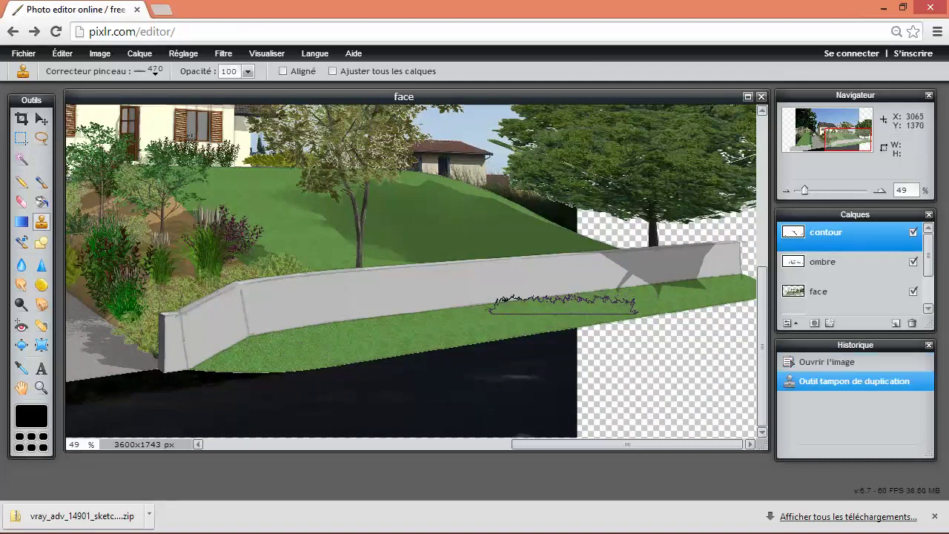
On the face layer, clone grass along the lawn strip at the wall base
{"action": "left_click", "coordinate": [806, 292]}
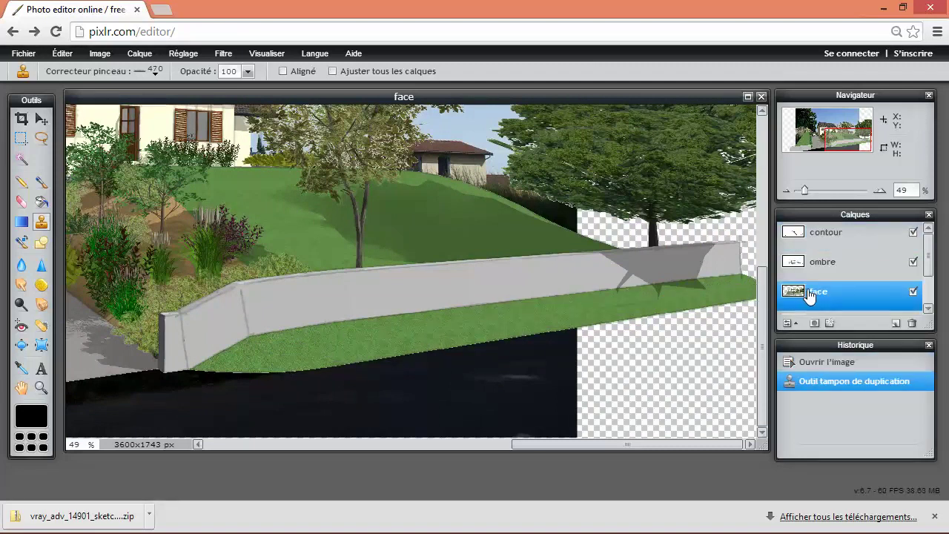
{"action": "left_click", "coordinate": [545, 303]}
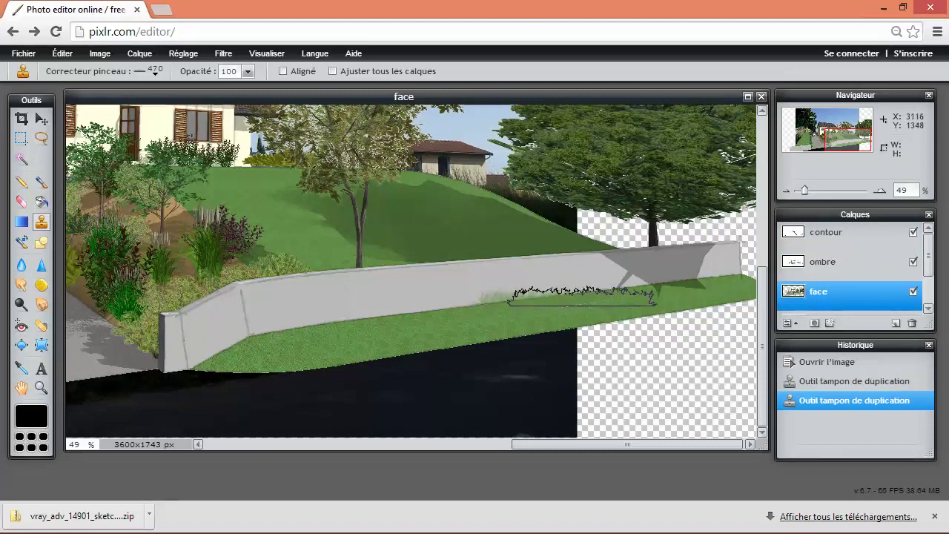
{"action": "left_click", "coordinate": [526, 305]}
{"action": "left_click", "coordinate": [489, 310]}
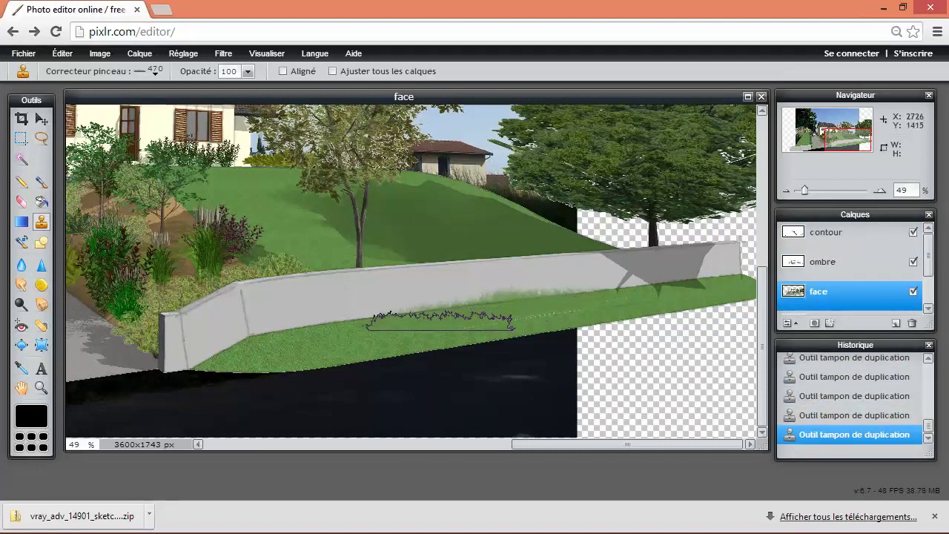
{"action": "left_click_drag", "start_coordinate": [528, 323], "coordinate": [603, 305]}
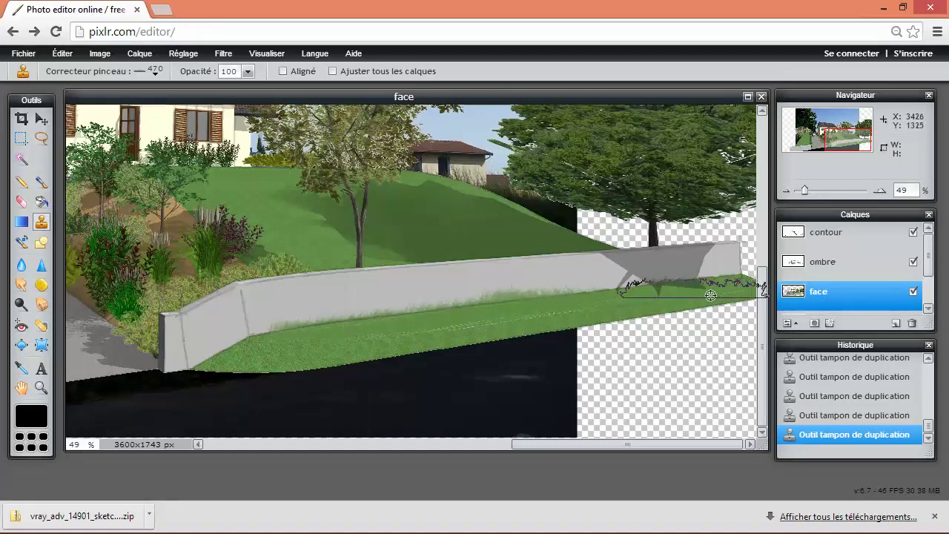
{"action": "left_click_drag", "start_coordinate": [712, 295], "coordinate": [398, 329]}
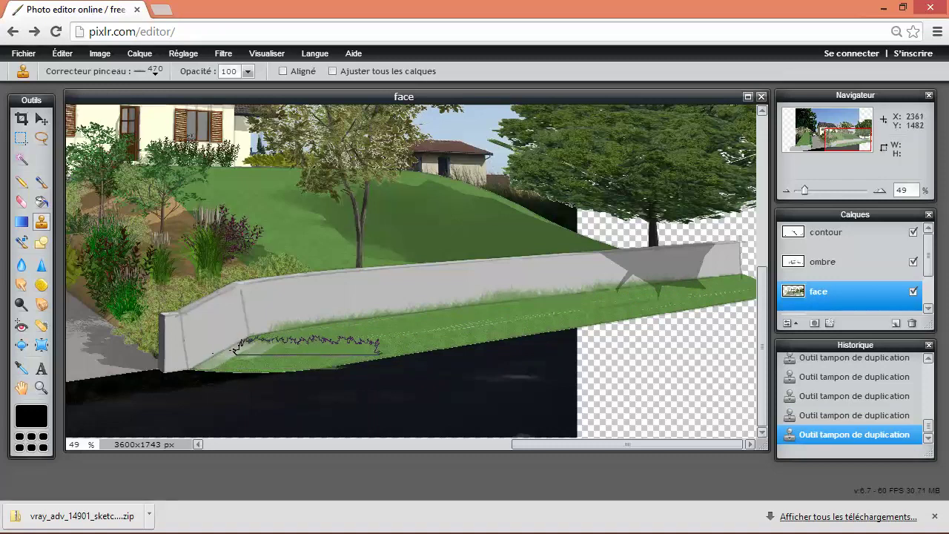
Undo and restore the latest grass strokes, then zoom out to view the montage
{"action": "key", "text": "ctrl+z"}
{"action": "key", "text": "ctrl+z"}
{"action": "key", "text": "ctrl+z"}
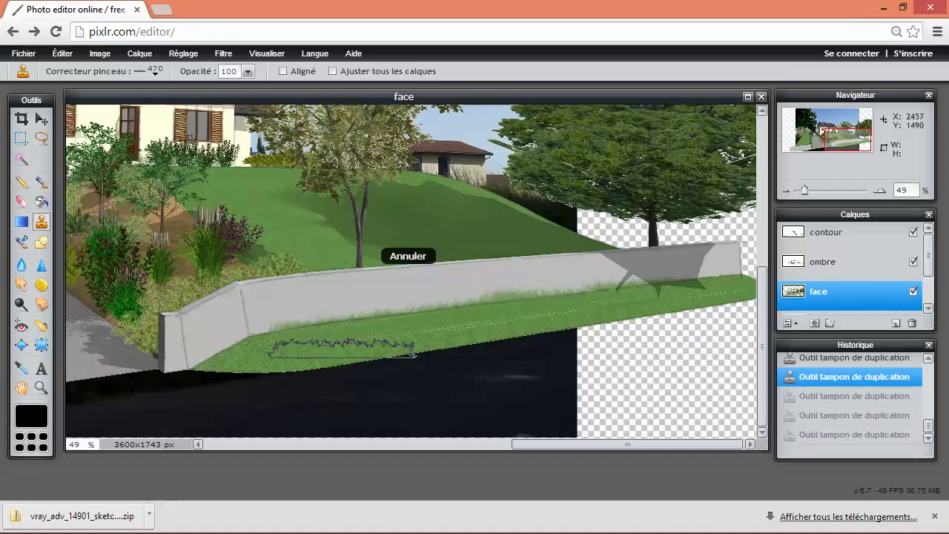
{"action": "left_click", "coordinate": [297, 342]}
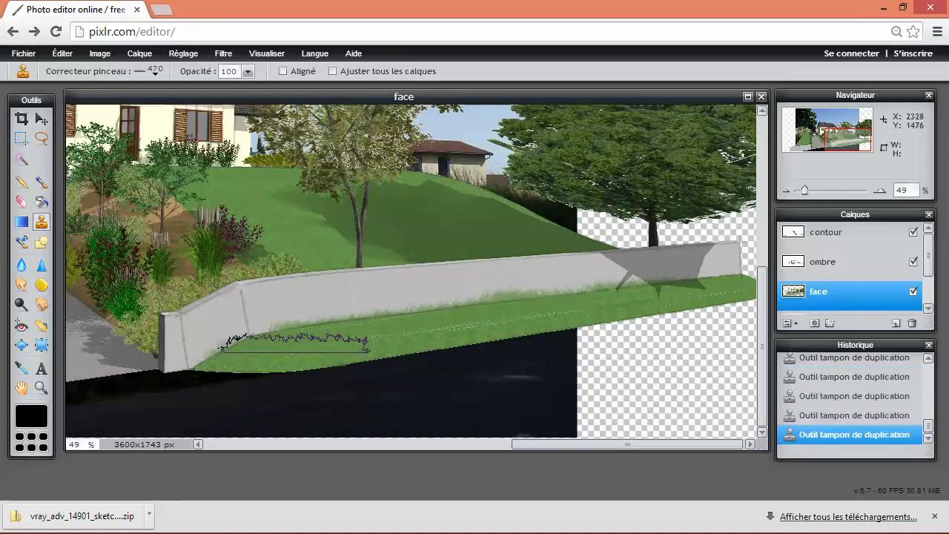
{"action": "scroll", "coordinate": [297, 342], "scroll_direction": "down", "scroll_amount": 1}
{"action": "scroll", "coordinate": [311, 348], "scroll_direction": "down", "scroll_amount": 1}
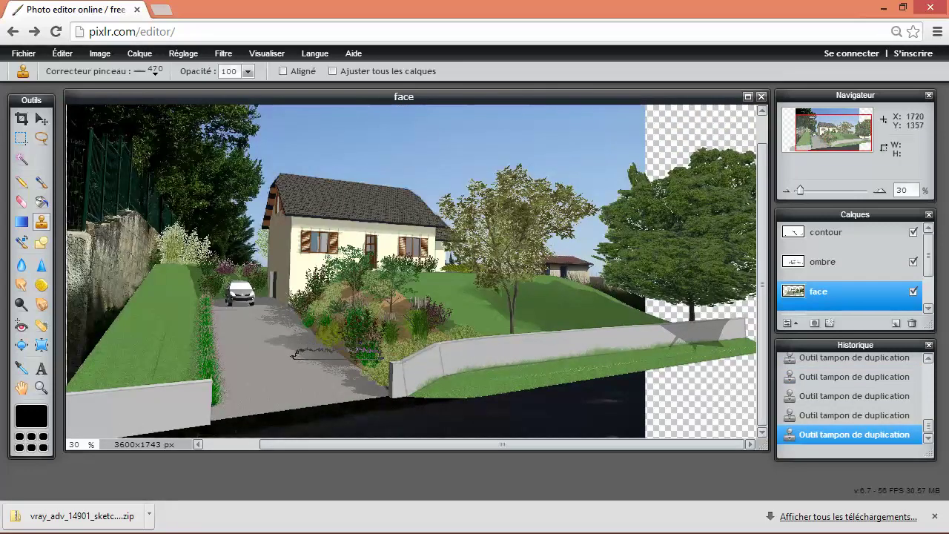
{"action": "scroll", "coordinate": [601, 395], "scroll_direction": "down", "scroll_amount": 1}
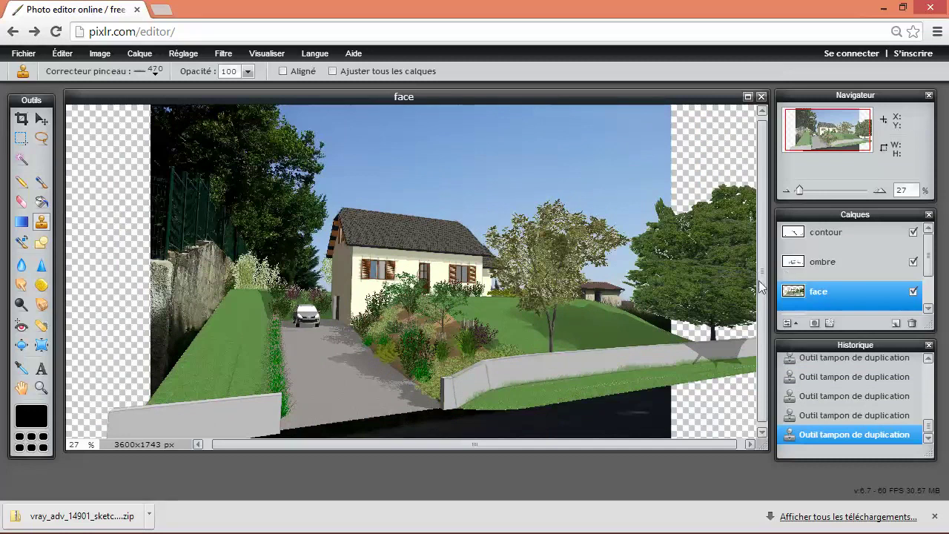
{"action": "left_click_drag", "start_coordinate": [761, 280], "coordinate": [761, 325]}
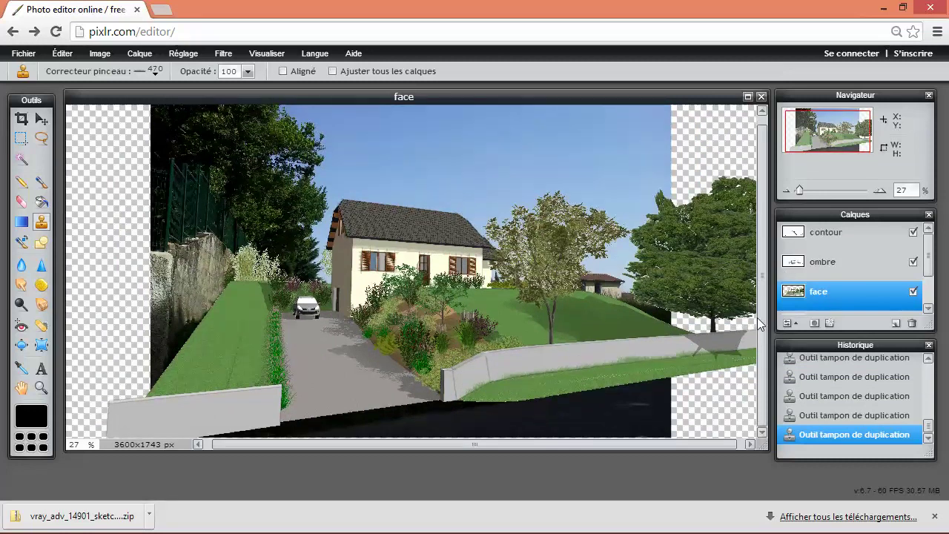
Select the Dodge tool with the thin 1001 line brush at 400 px
{"action": "left_click", "coordinate": [41, 305]}
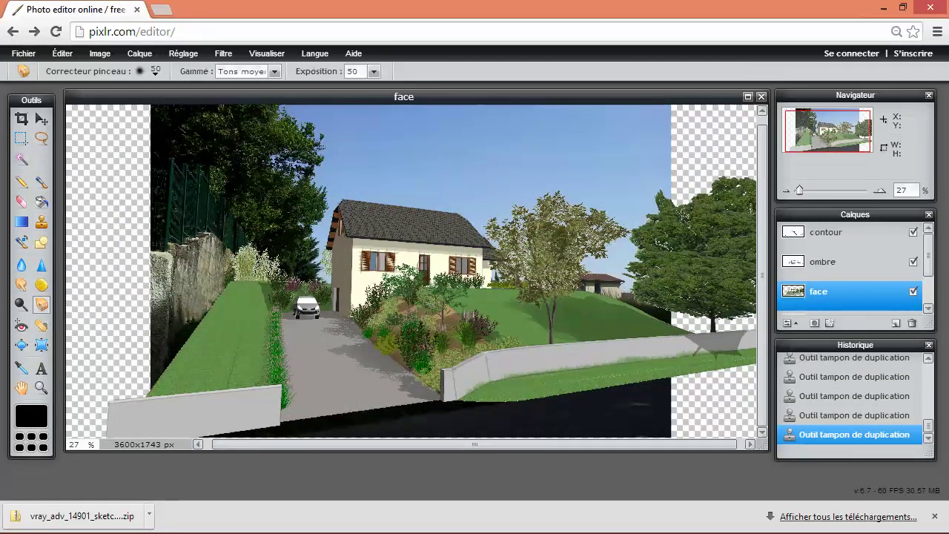
{"action": "left_click", "coordinate": [155, 72]}
{"action": "left_click", "coordinate": [193, 288]}
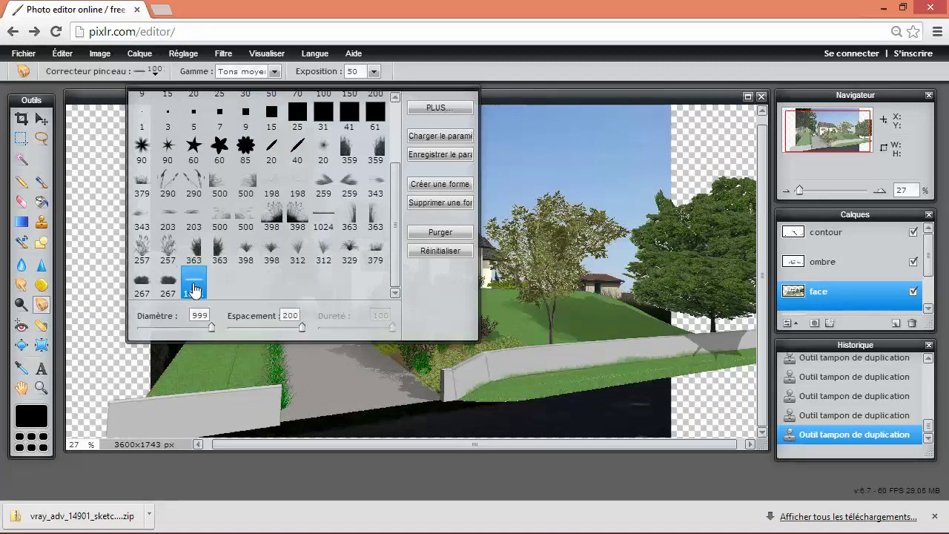
{"action": "left_click_drag", "start_coordinate": [212, 325], "coordinate": [167, 327]}
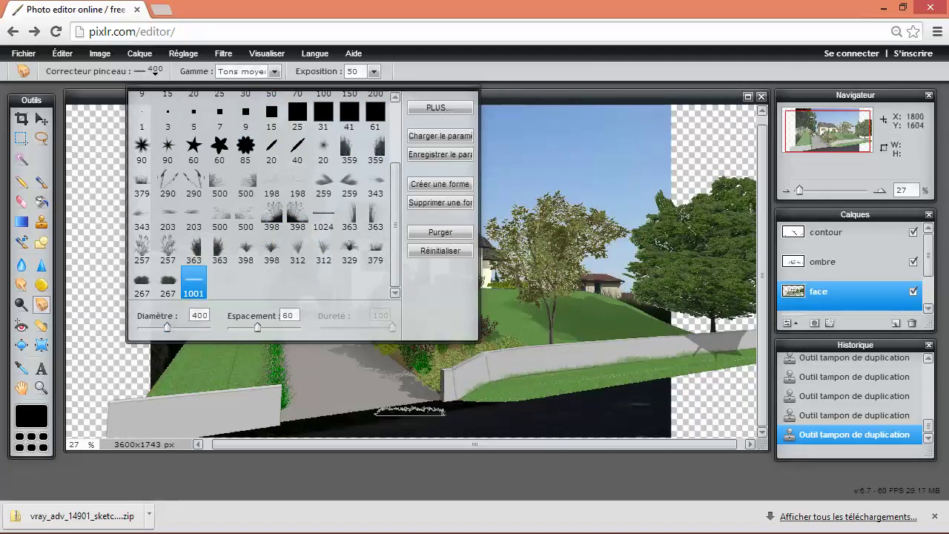
Lighten the road edge along the base of the right-hand wall
{"action": "left_click", "coordinate": [492, 404]}
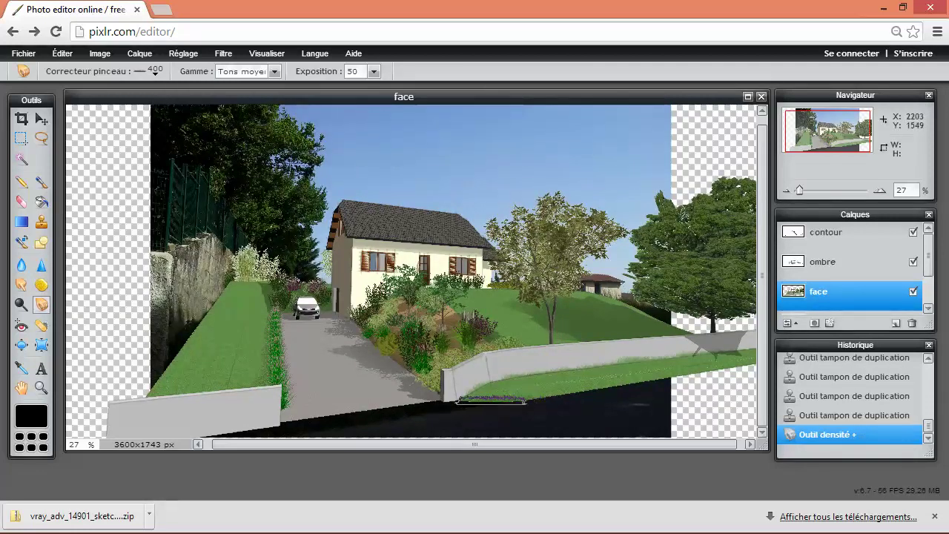
{"action": "left_click_drag", "start_coordinate": [586, 396], "coordinate": [519, 399]}
{"action": "left_click_drag", "start_coordinate": [549, 397], "coordinate": [482, 398]}
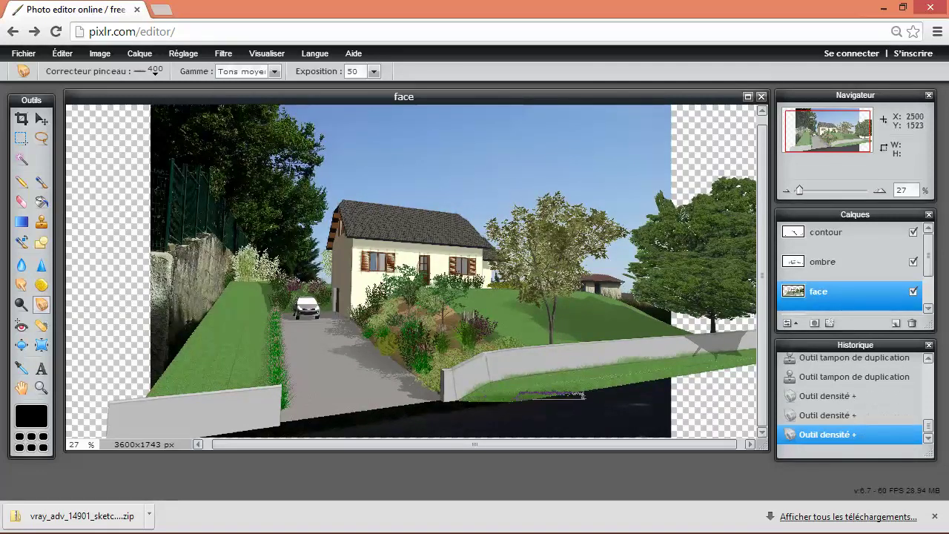
{"action": "left_click_drag", "start_coordinate": [586, 394], "coordinate": [475, 397]}
{"action": "left_click_drag", "start_coordinate": [541, 397], "coordinate": [492, 399]}
{"action": "mouse_move", "coordinate": [571, 390]}
{"action": "left_mouse_down"}
{"action": "mouse_move", "coordinate": [637, 381]}
{"action": "mouse_move", "coordinate": [474, 398]}
{"action": "left_mouse_up"}
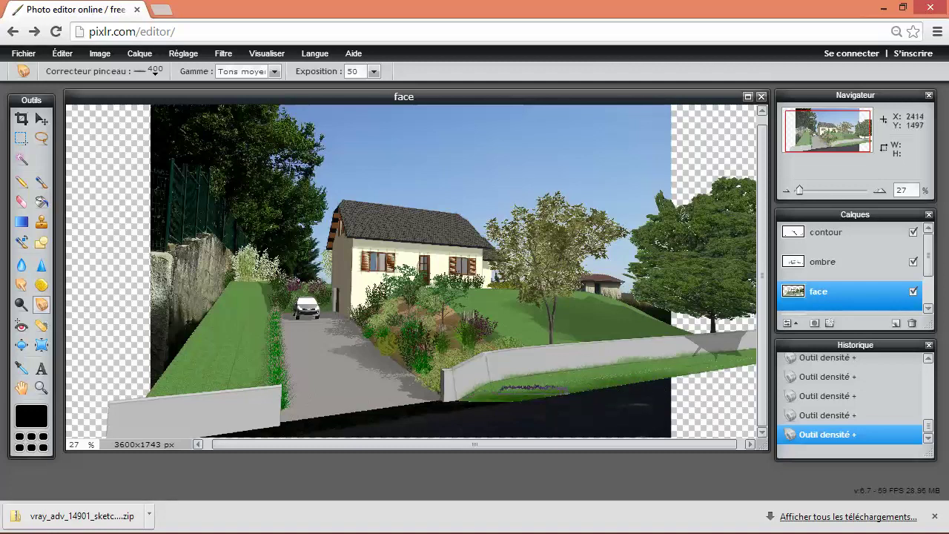
{"action": "scroll", "coordinate": [630, 387], "scroll_direction": "down", "scroll_amount": 2}
{"action": "scroll", "coordinate": [607, 385], "scroll_direction": "up", "scroll_amount": 4}
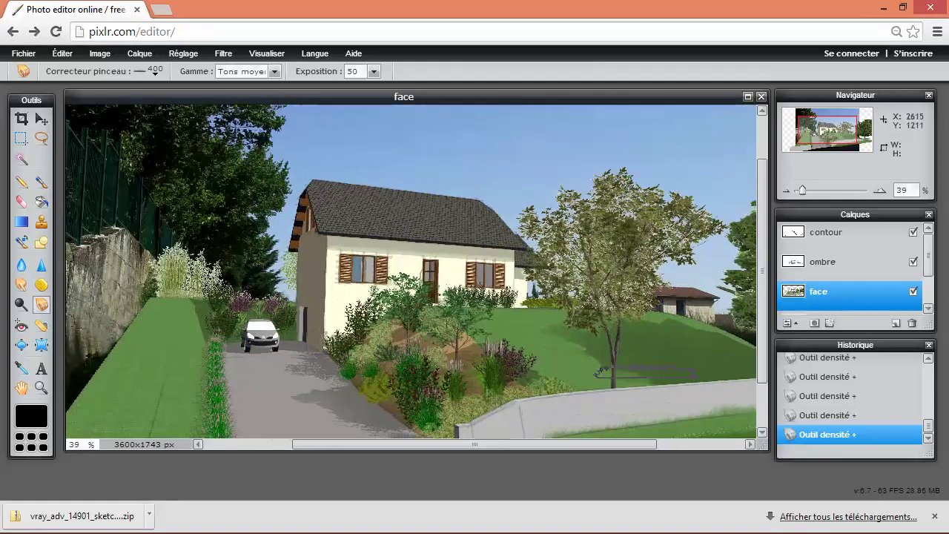
{"action": "left_click_drag", "start_coordinate": [761, 310], "coordinate": [759, 358]}
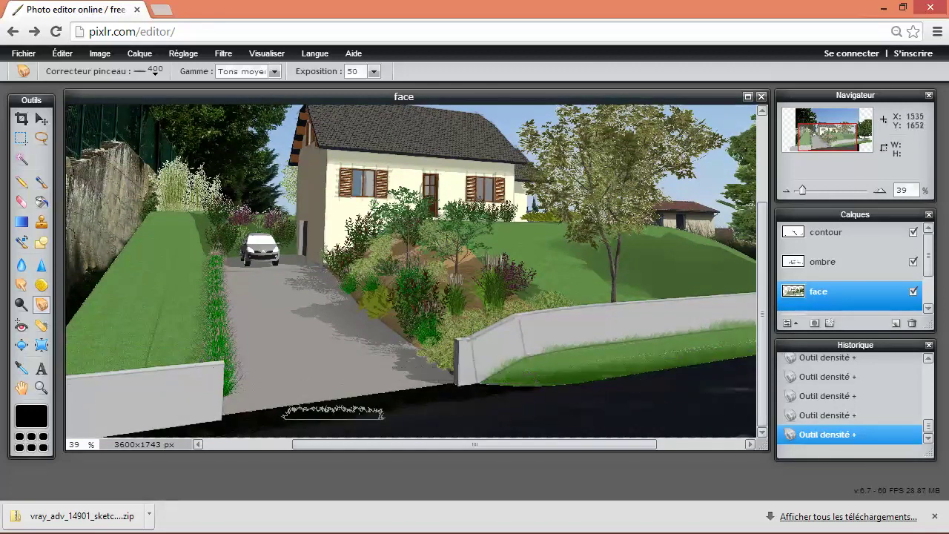
{"action": "left_click_drag", "start_coordinate": [342, 445], "coordinate": [294, 445]}
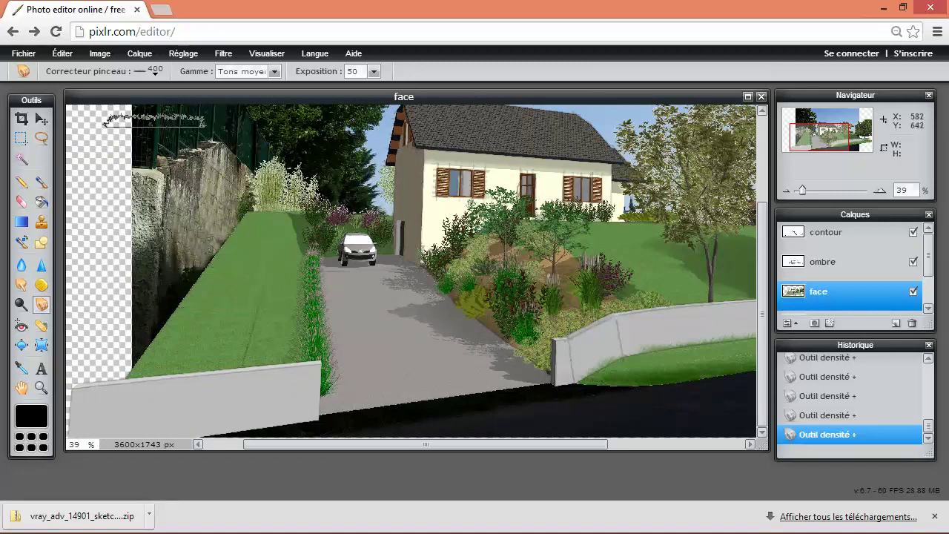
{"action": "left_click", "coordinate": [155, 72]}
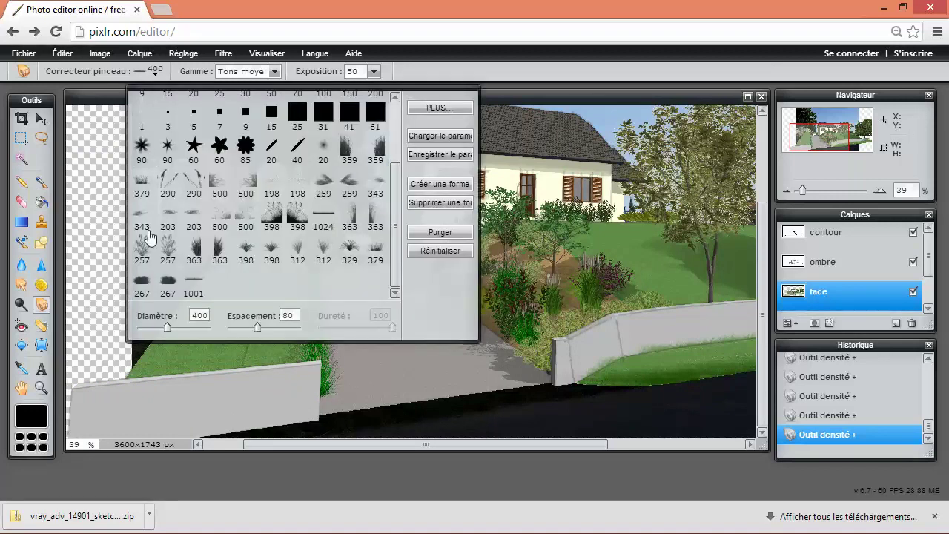
Switch the dodge brush to the cloud-shaped tip, slightly smaller
{"action": "left_click", "coordinate": [141, 282]}
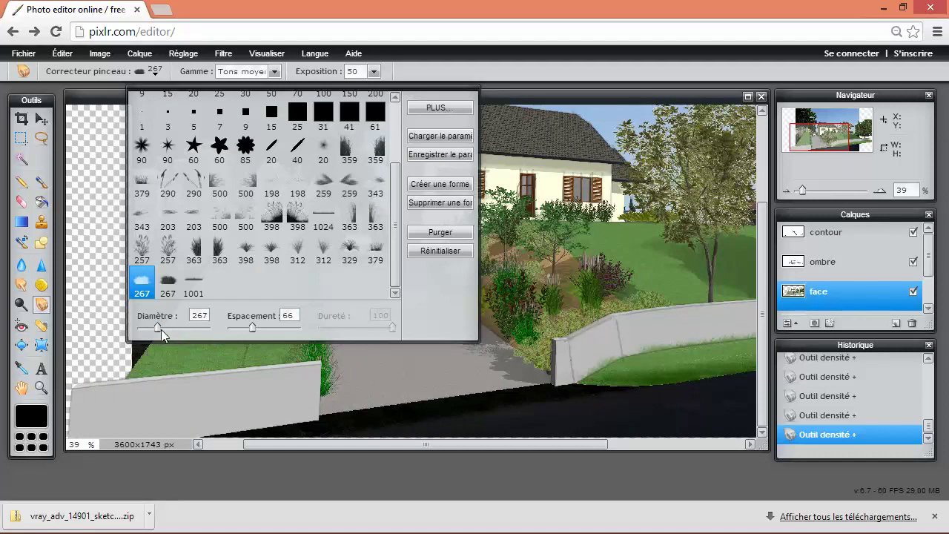
{"action": "left_click_drag", "start_coordinate": [158, 328], "coordinate": [149, 326]}
{"action": "left_click", "coordinate": [550, 74]}
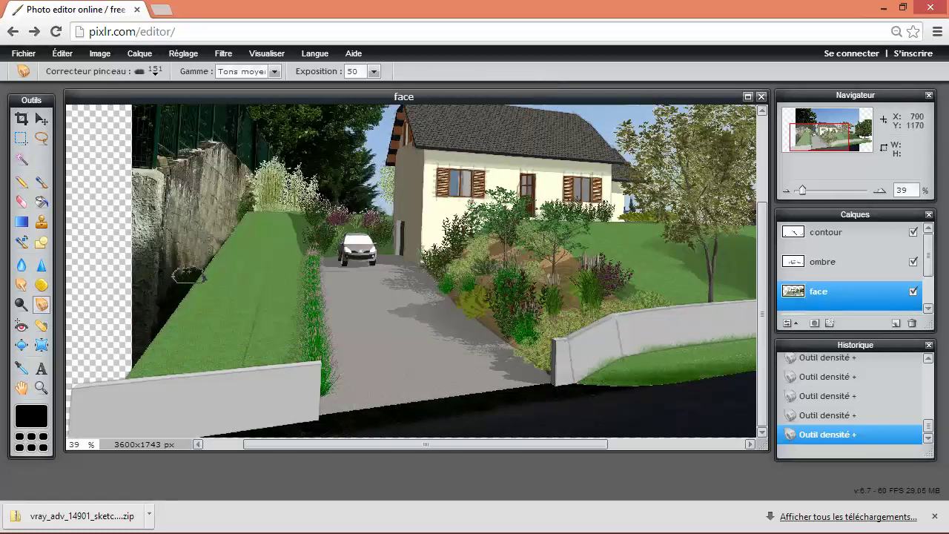
With the clone stamp and 150 px cloud brush, clone grass beside the left wall
{"action": "left_click", "coordinate": [41, 224]}
{"action": "left_click", "coordinate": [155, 72]}
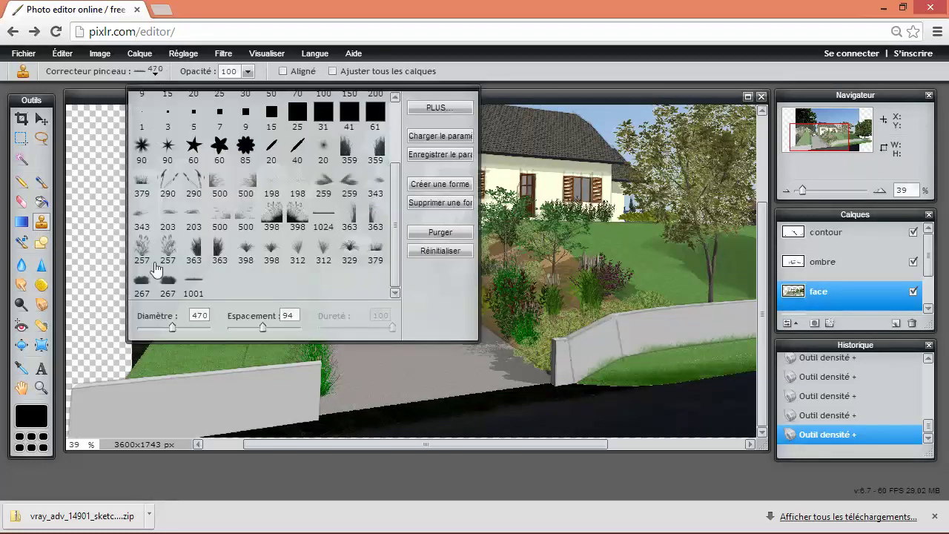
{"action": "left_click", "coordinate": [143, 286]}
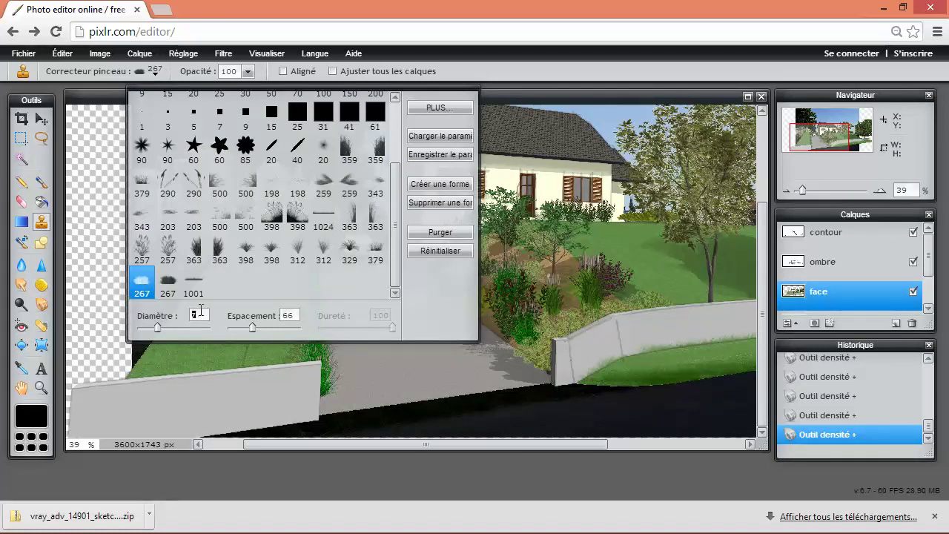
{"action": "type", "text": "150"}
{"action": "key", "text": "Return"}
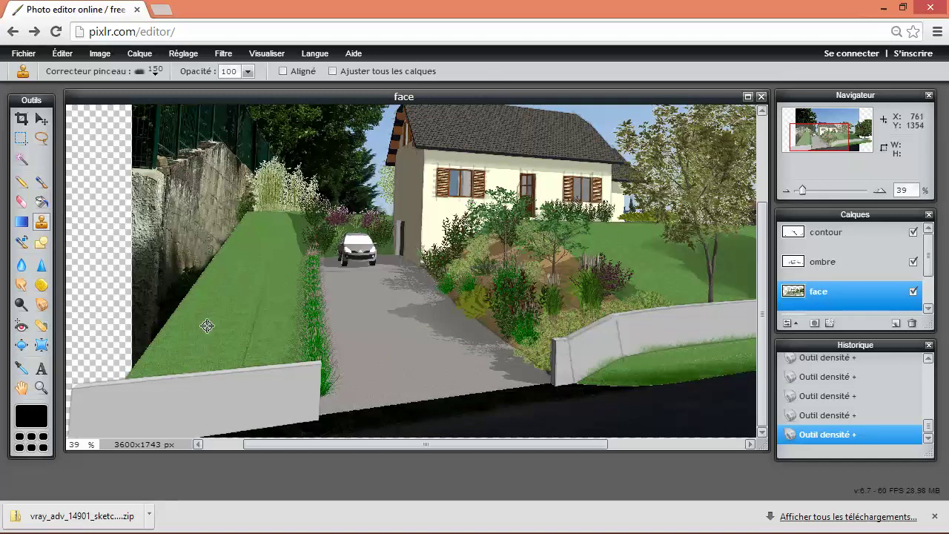
{"action": "mouse_move", "coordinate": [152, 364]}
{"action": "left_mouse_down"}
{"action": "mouse_move", "coordinate": [153, 349]}
{"action": "mouse_move", "coordinate": [197, 305]}
{"action": "mouse_move", "coordinate": [237, 238]}
{"action": "mouse_move", "coordinate": [173, 324]}
{"action": "left_mouse_up"}
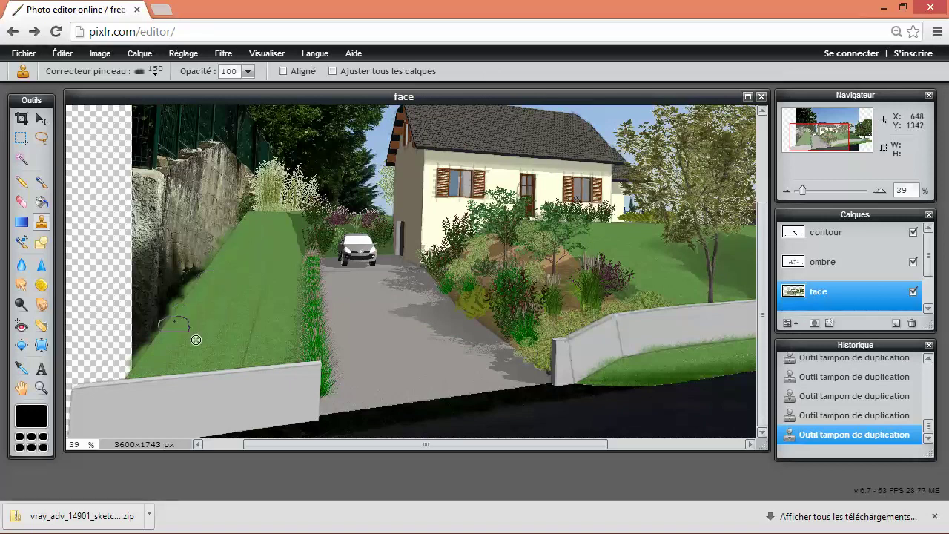
{"action": "left_click", "coordinate": [141, 71]}
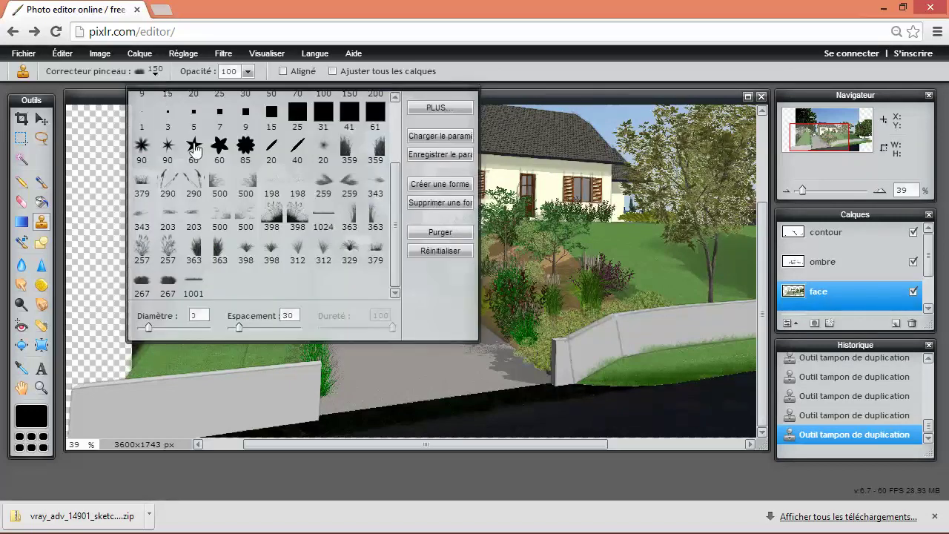
Try grass-tuft brush tips and set the brush diameter to 300
{"action": "left_click", "coordinate": [297, 250]}
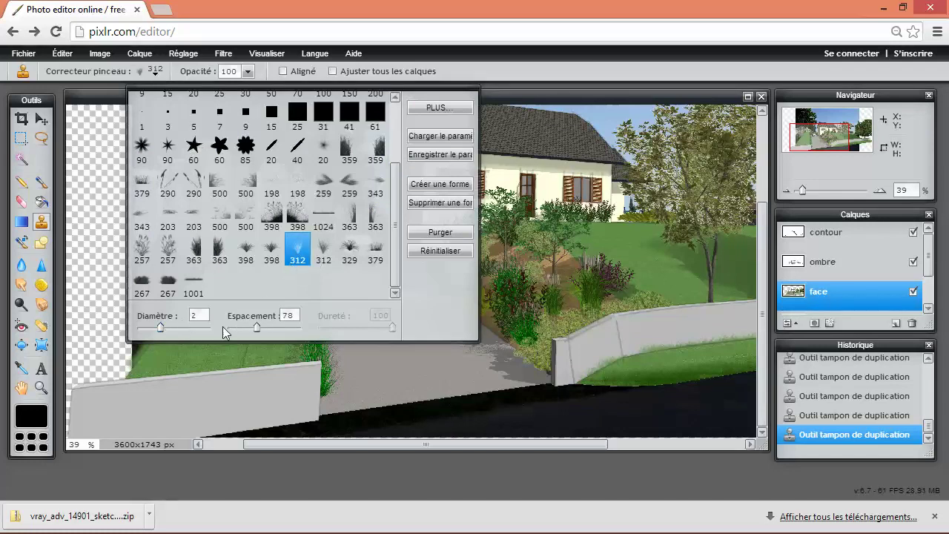
{"action": "left_click", "coordinate": [325, 252]}
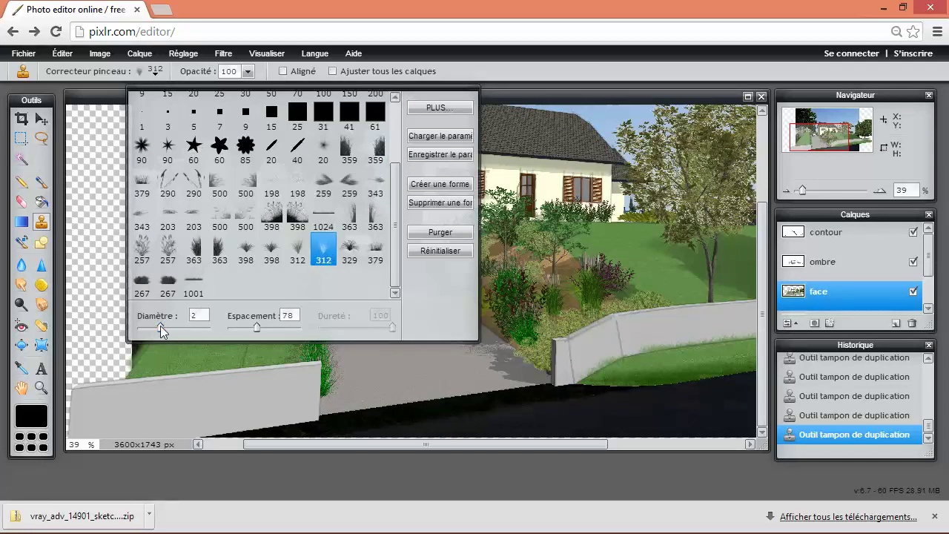
{"action": "left_click_drag", "start_coordinate": [157, 328], "coordinate": [179, 328]}
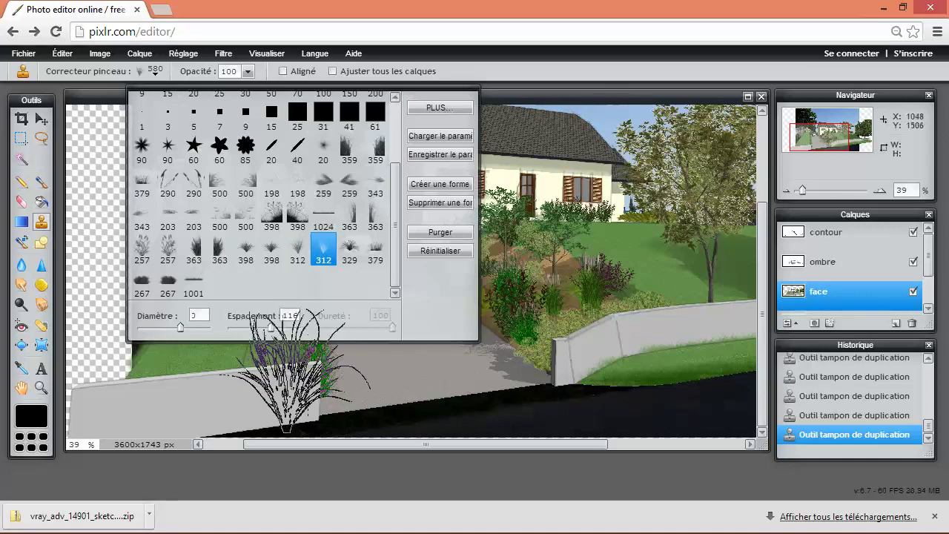
{"action": "left_click", "coordinate": [199, 315]}
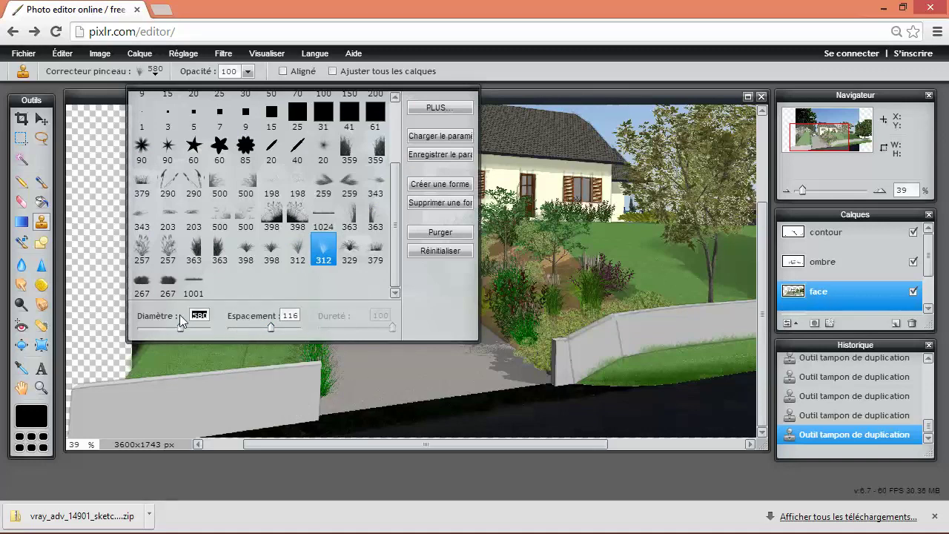
{"action": "type", "text": "300"}
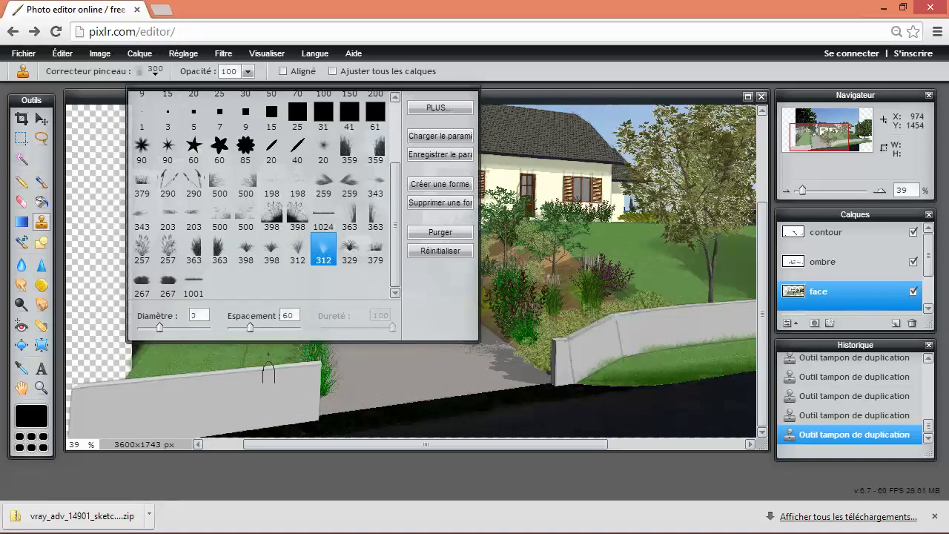
Shrink a grass-tuft clone brush to about 151 px and stamp grass onto the left lawn
{"action": "left_click", "coordinate": [268, 253]}
{"action": "left_click_drag", "start_coordinate": [167, 327], "coordinate": [145, 327]}
{"action": "left_click", "coordinate": [200, 356]}
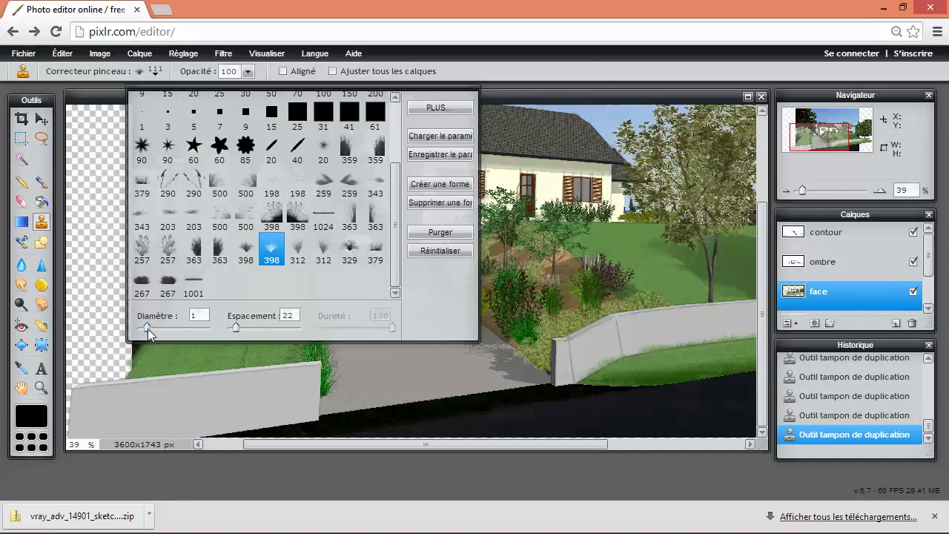
{"action": "left_click", "coordinate": [147, 329]}
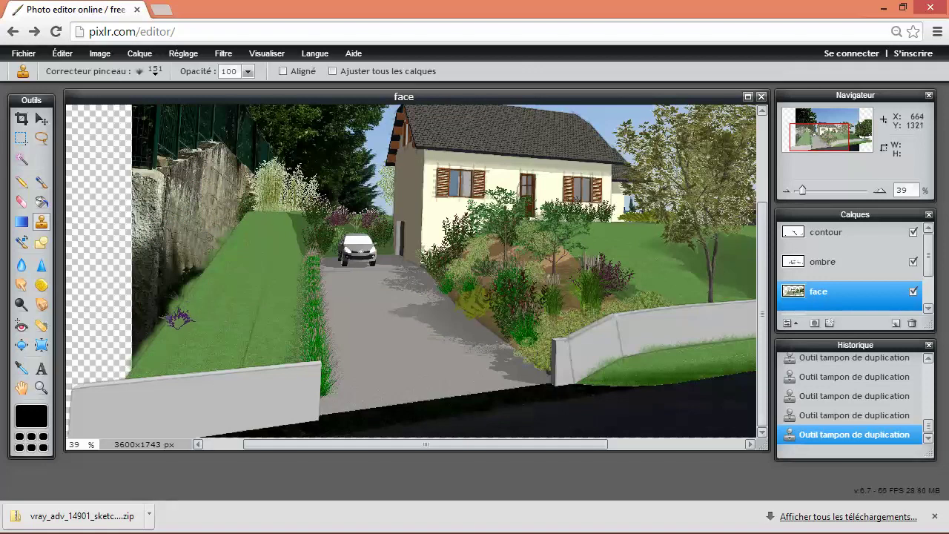
{"action": "left_click_drag", "start_coordinate": [220, 322], "coordinate": [209, 279]}
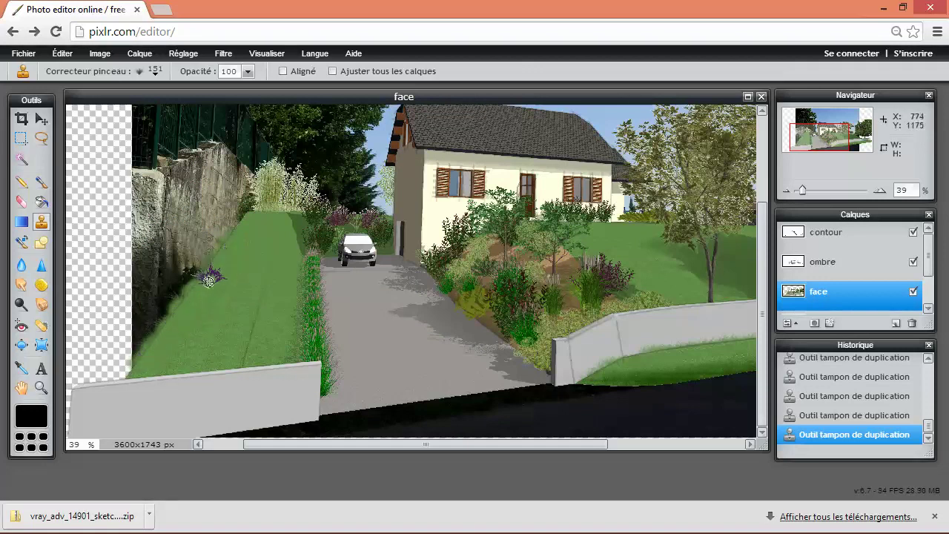
{"action": "scroll", "coordinate": [213, 277], "scroll_direction": "down", "scroll_amount": 2}
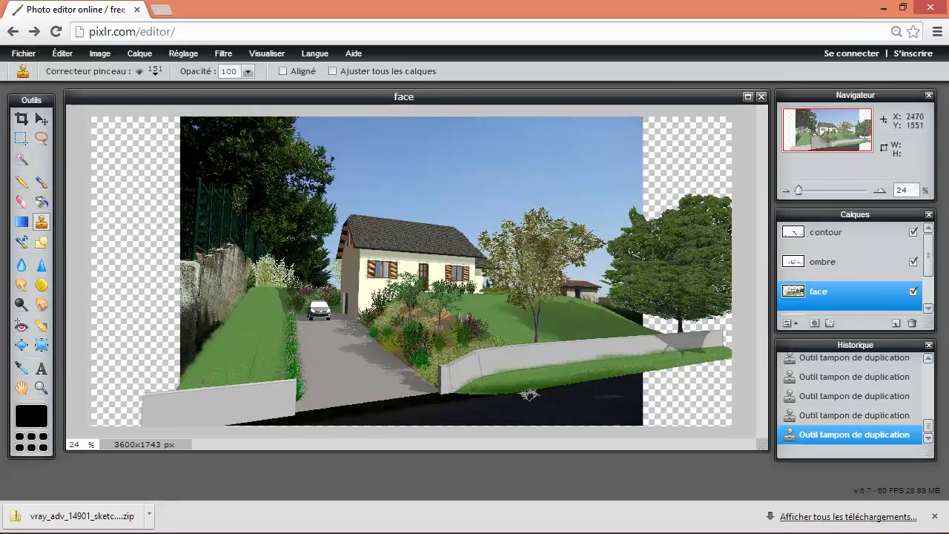
Erase contour marks along the image's bottom edge on the contour layer
{"action": "left_click", "coordinate": [845, 236]}
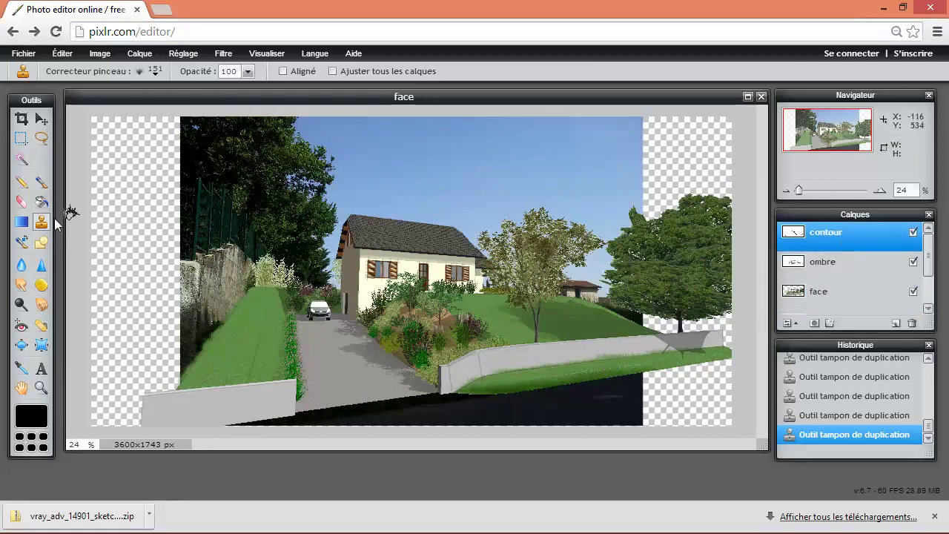
{"action": "left_click", "coordinate": [22, 202]}
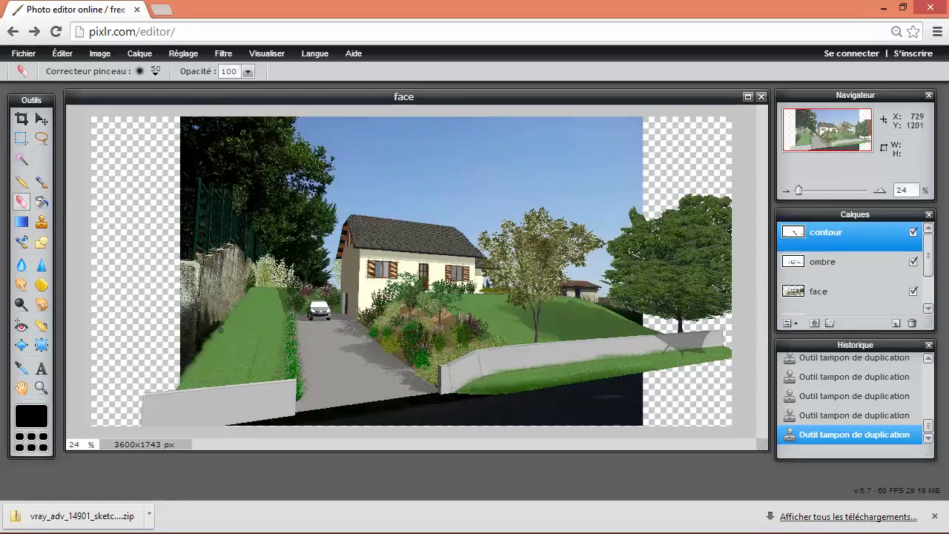
{"action": "left_click_drag", "start_coordinate": [180, 383], "coordinate": [498, 383]}
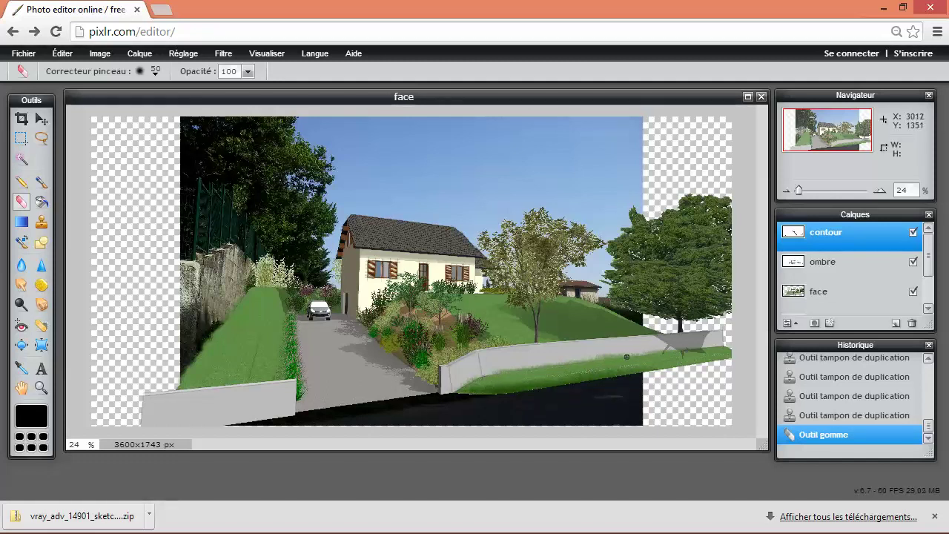
Erase more contour marks along the lower wall, adjusting the eraser's brush tip
{"action": "left_click", "coordinate": [593, 363]}
{"action": "left_click", "coordinate": [559, 368]}
{"action": "left_click", "coordinate": [157, 70]}
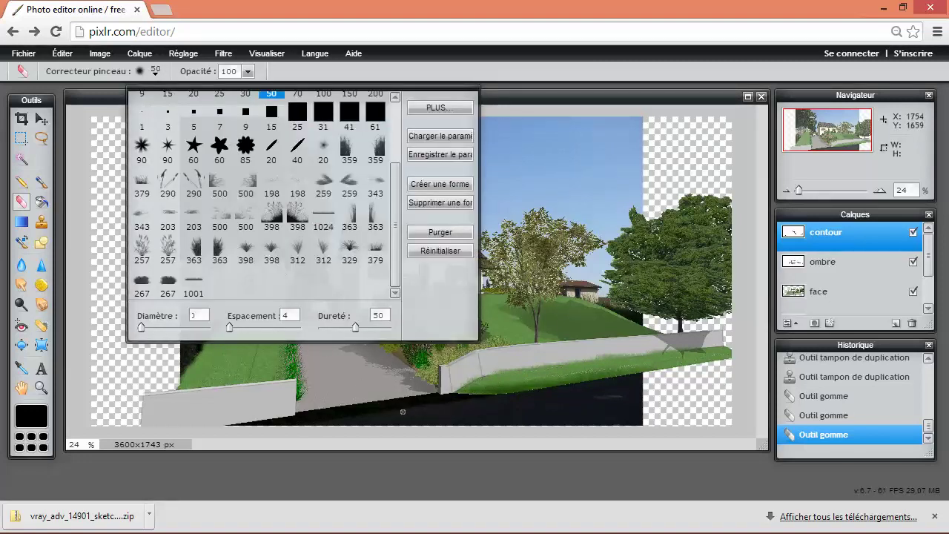
{"action": "left_click", "coordinate": [408, 389]}
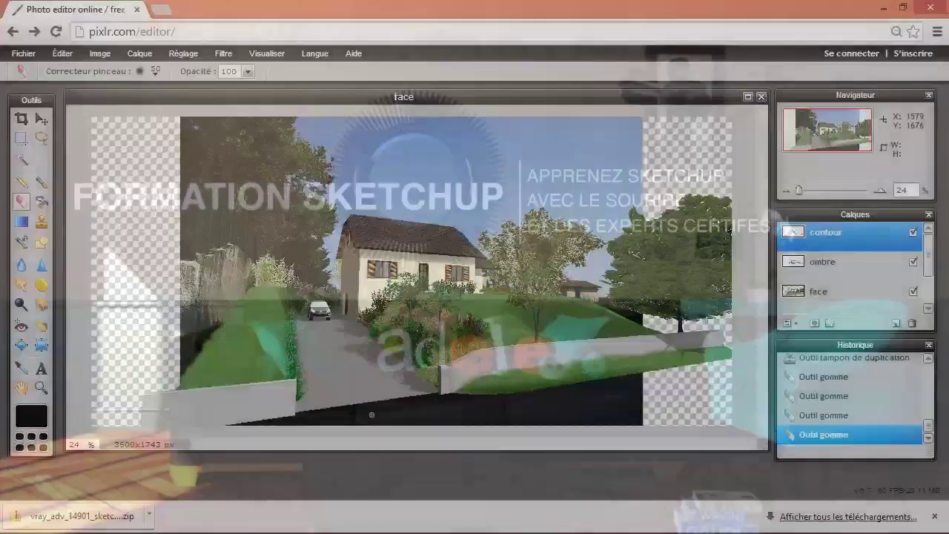
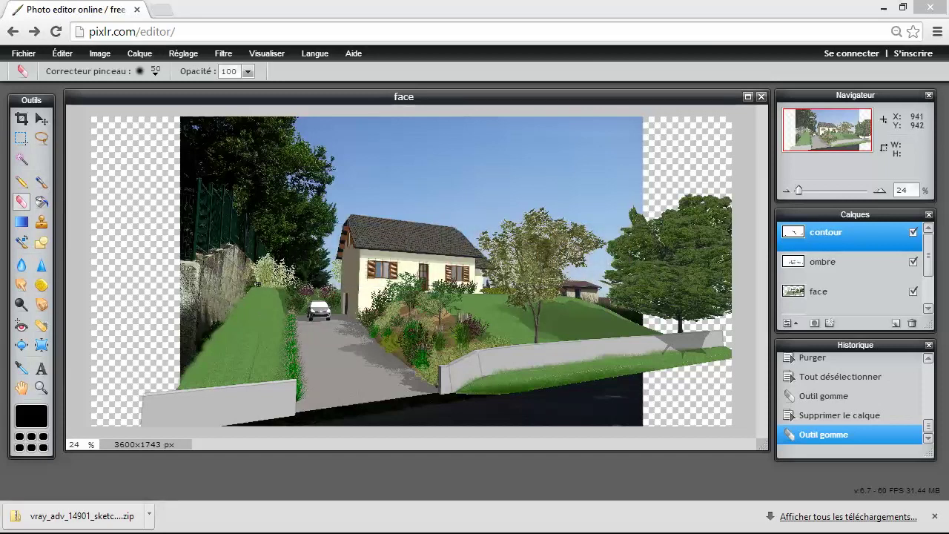
Nudge the current layer's contents left in Pixlr with the Move tool
{"action": "left_click", "coordinate": [40, 119]}
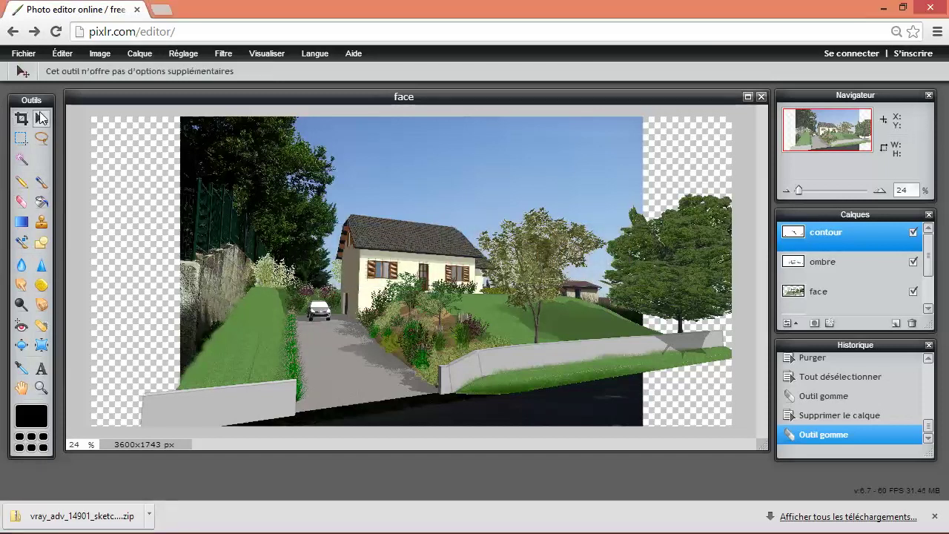
{"action": "scroll", "coordinate": [278, 267], "scroll_direction": "down", "scroll_amount": 1}
{"action": "scroll", "coordinate": [220, 284], "scroll_direction": "up", "scroll_amount": 2}
{"action": "scroll", "coordinate": [414, 430], "scroll_direction": "up", "scroll_amount": 2}
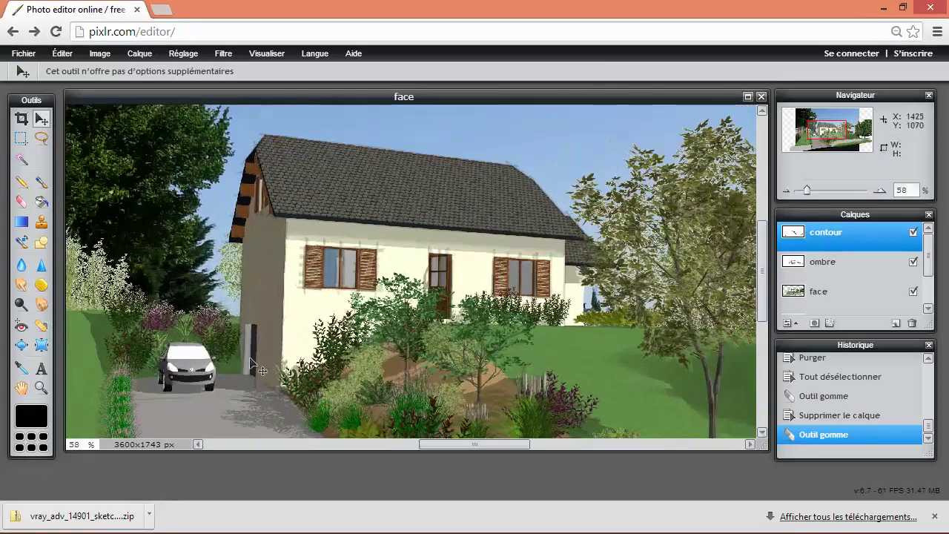
{"action": "left_click_drag", "start_coordinate": [433, 449], "coordinate": [377, 444]}
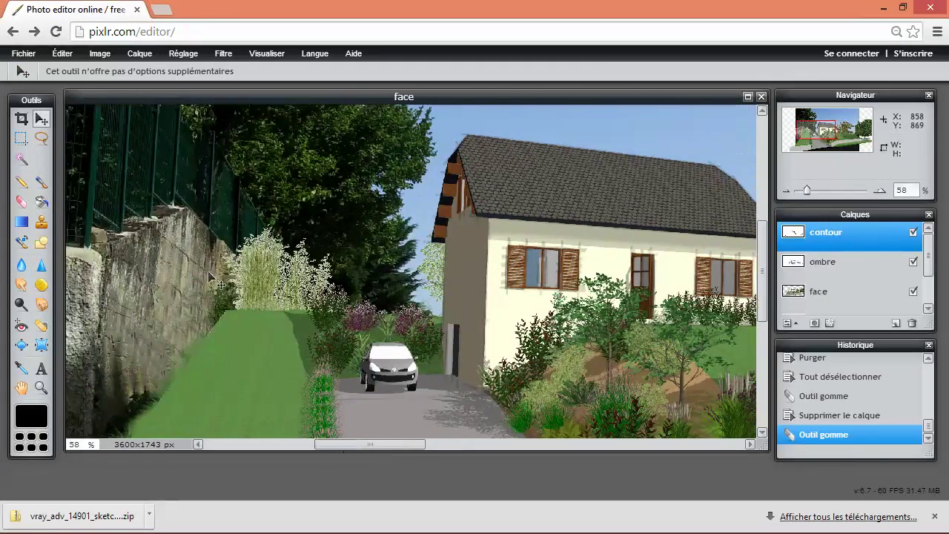
{"action": "scroll", "coordinate": [209, 283], "scroll_direction": "up", "scroll_amount": 1}
{"action": "scroll", "coordinate": [209, 283], "scroll_direction": "up", "scroll_amount": 1}
{"action": "scroll", "coordinate": [209, 284], "scroll_direction": "up", "scroll_amount": 1}
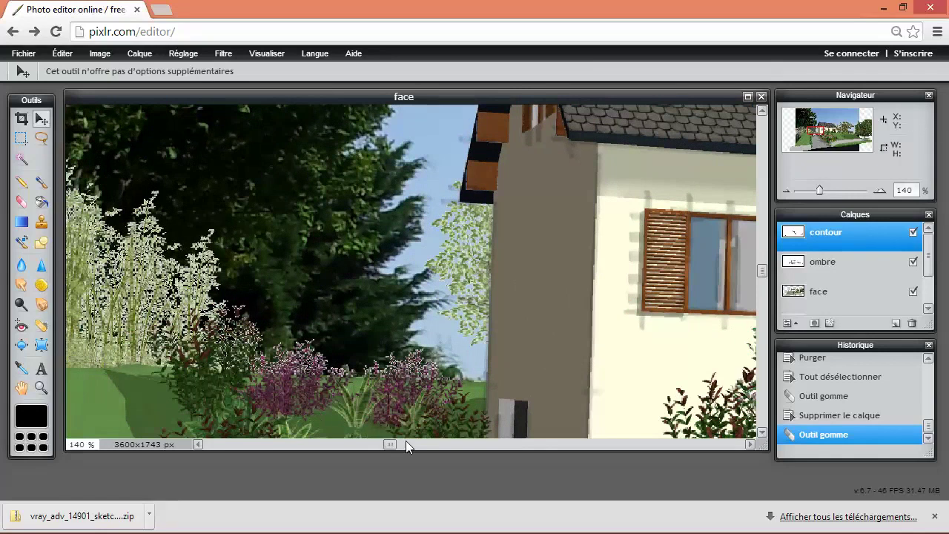
{"action": "left_click_drag", "start_coordinate": [389, 445], "coordinate": [355, 444]}
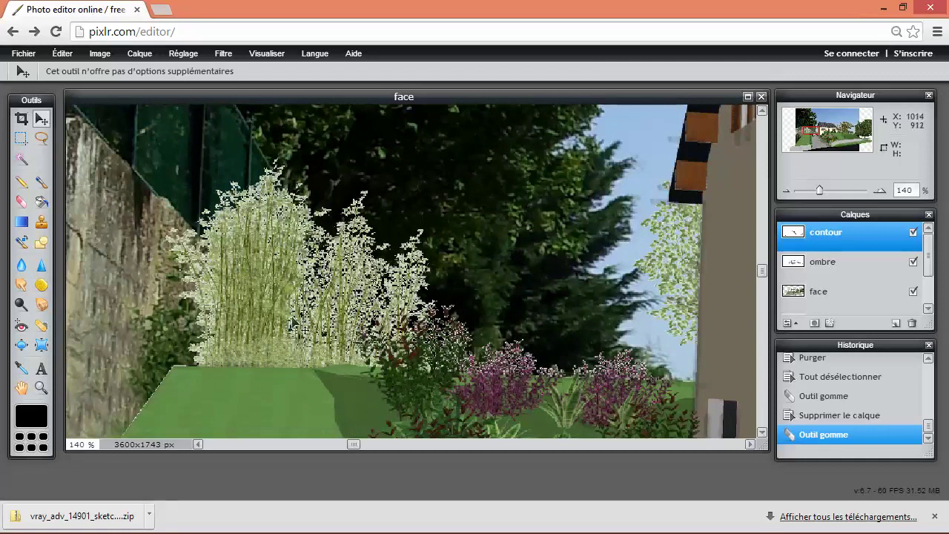
{"action": "scroll", "coordinate": [294, 323], "scroll_direction": "down", "scroll_amount": 2}
{"action": "scroll", "coordinate": [294, 323], "scroll_direction": "down", "scroll_amount": 1}
{"action": "scroll", "coordinate": [293, 323], "scroll_direction": "down", "scroll_amount": 1}
{"action": "scroll", "coordinate": [294, 324], "scroll_direction": "down", "scroll_amount": 1}
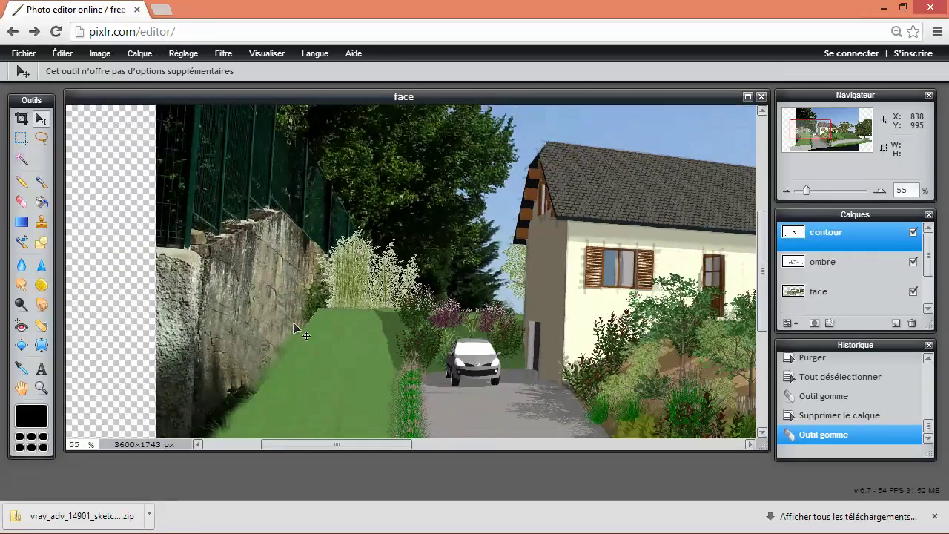
{"action": "scroll", "coordinate": [295, 324], "scroll_direction": "down", "scroll_amount": 1}
{"action": "scroll", "coordinate": [296, 321], "scroll_direction": "down", "scroll_amount": 1}
{"action": "scroll", "coordinate": [302, 313], "scroll_direction": "up", "scroll_amount": 1}
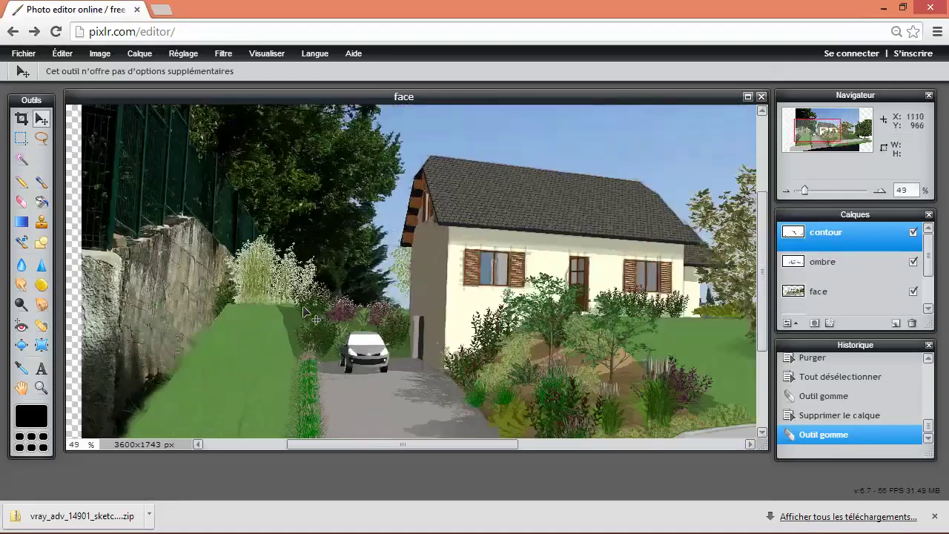
{"action": "scroll", "coordinate": [304, 312], "scroll_direction": "up", "scroll_amount": 1}
{"action": "scroll", "coordinate": [256, 272], "scroll_direction": "up", "scroll_amount": 1}
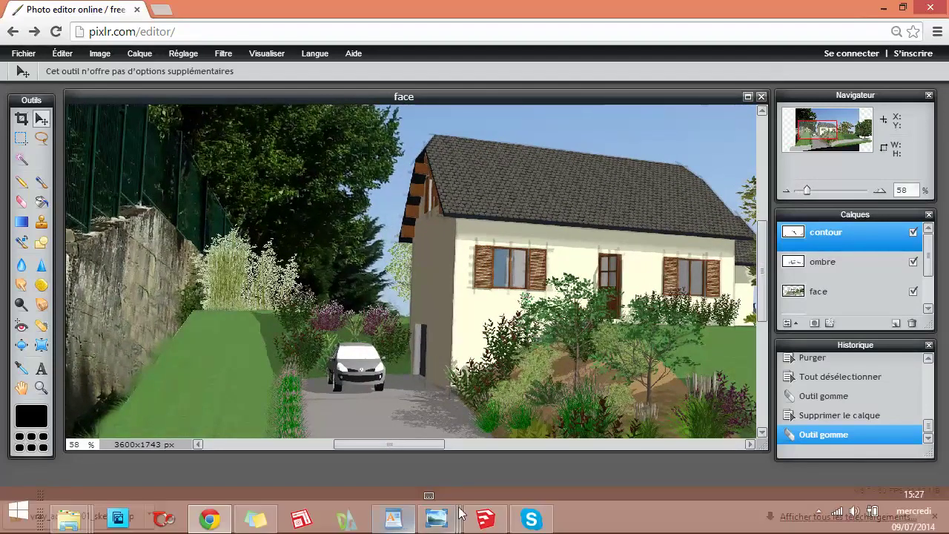
In SketchUp, tick Photo d'arrière-plan in the Styles panel to display the matched photo
{"action": "left_click", "coordinate": [485, 518]}
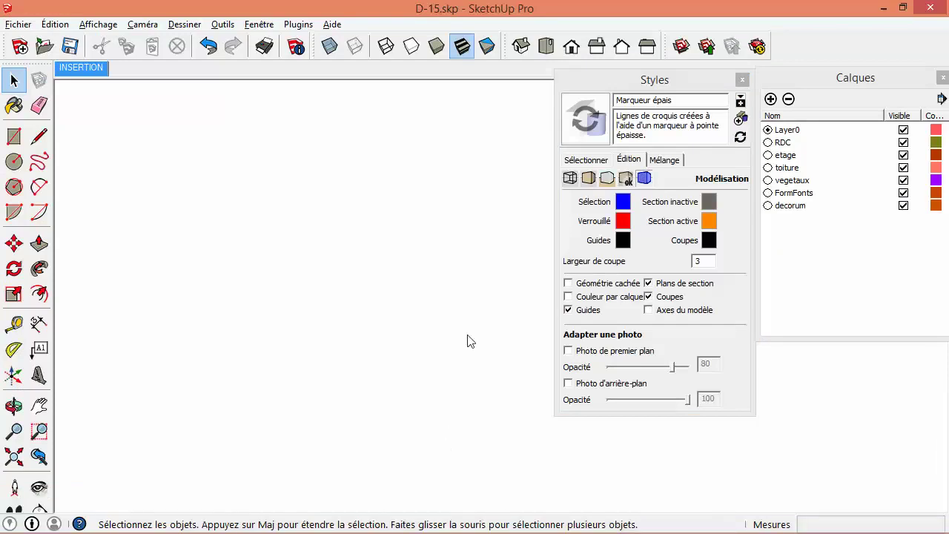
{"action": "left_click", "coordinate": [569, 384]}
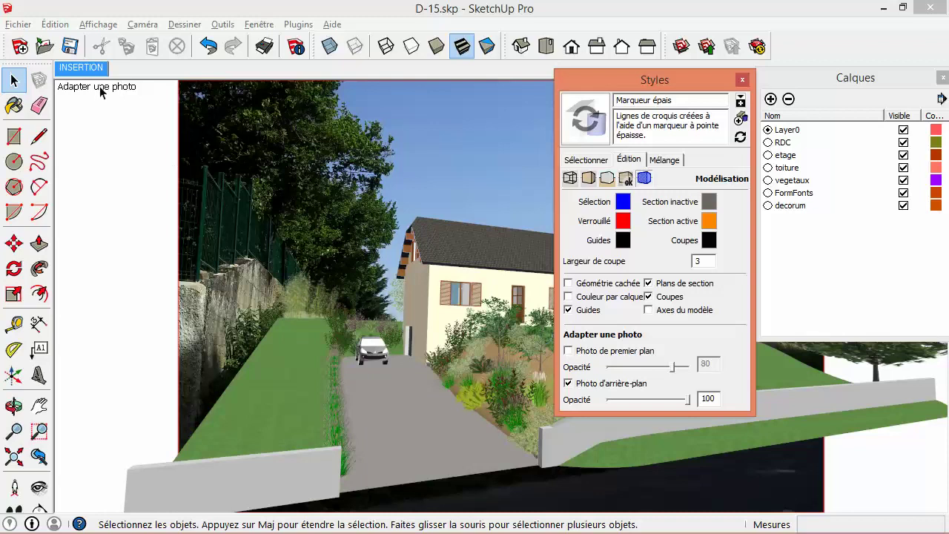
{"action": "left_click", "coordinate": [18, 25]}
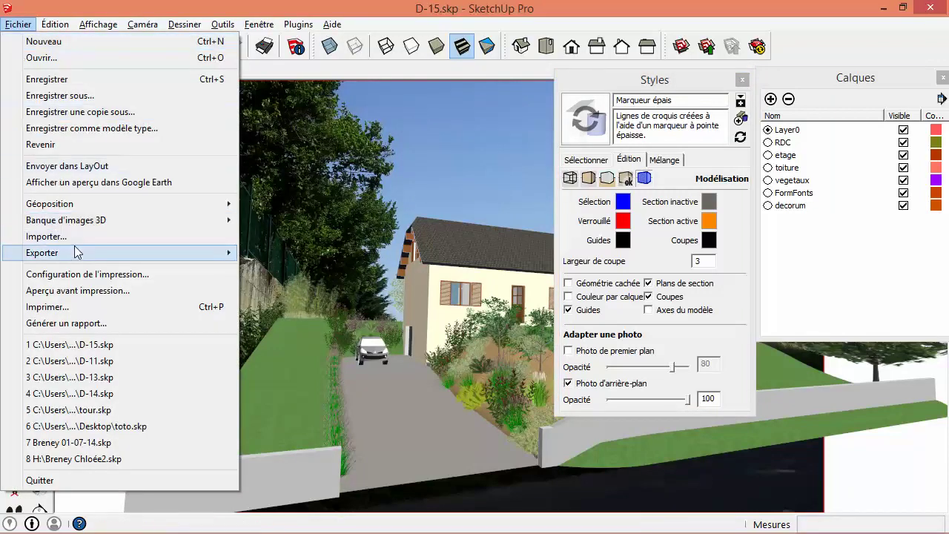
Export the SketchUp view as a 2D graphic named retouche at 3600×1743
{"action": "mouse_move", "coordinate": [126, 253]}
{"action": "left_click", "coordinate": [324, 269]}
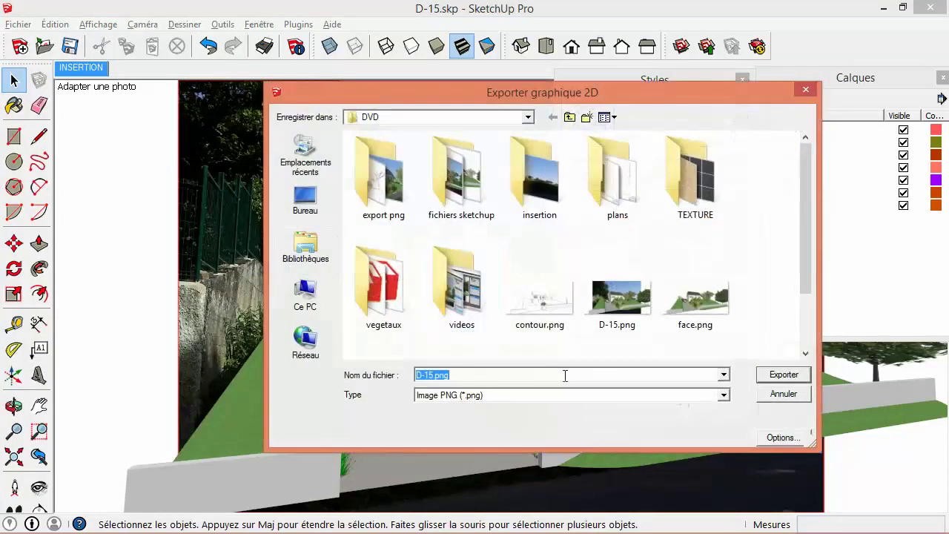
{"action": "double_click", "coordinate": [461, 376]}
{"action": "type", "text": "f"}
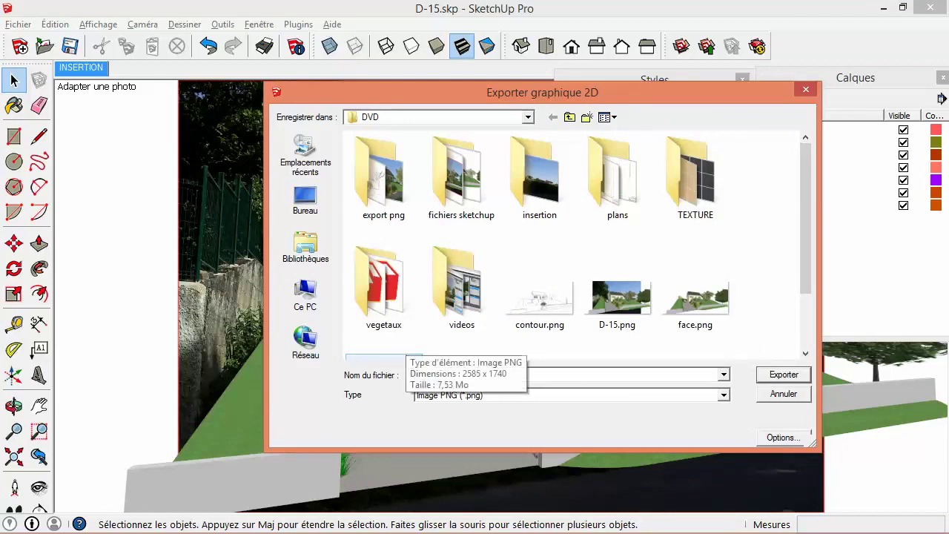
{"action": "type", "text": "retouche"}
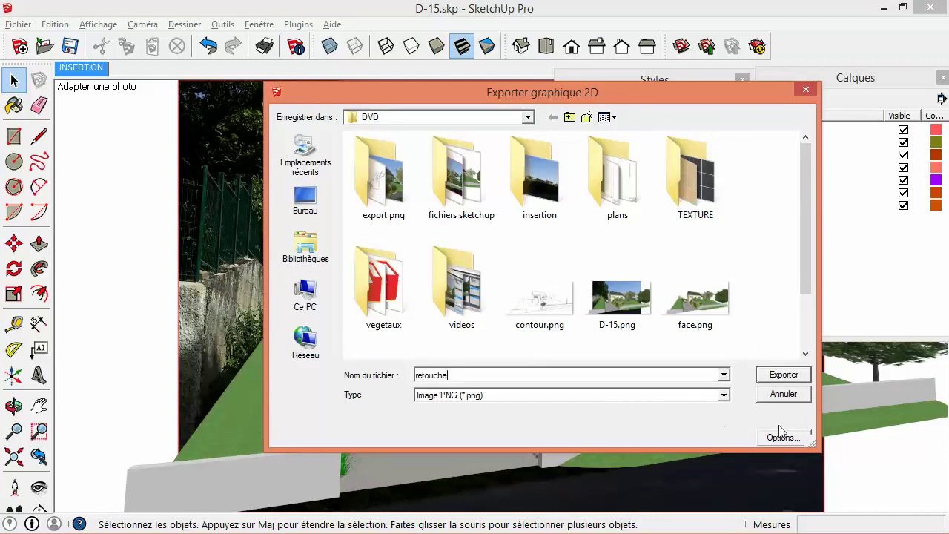
{"action": "left_click", "coordinate": [781, 436]}
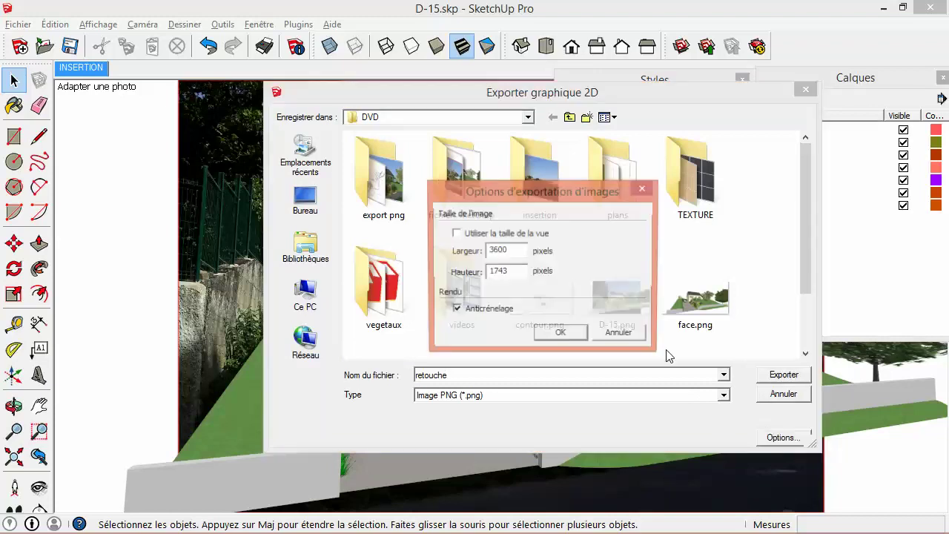
{"action": "left_click", "coordinate": [562, 335]}
{"action": "left_click", "coordinate": [784, 377]}
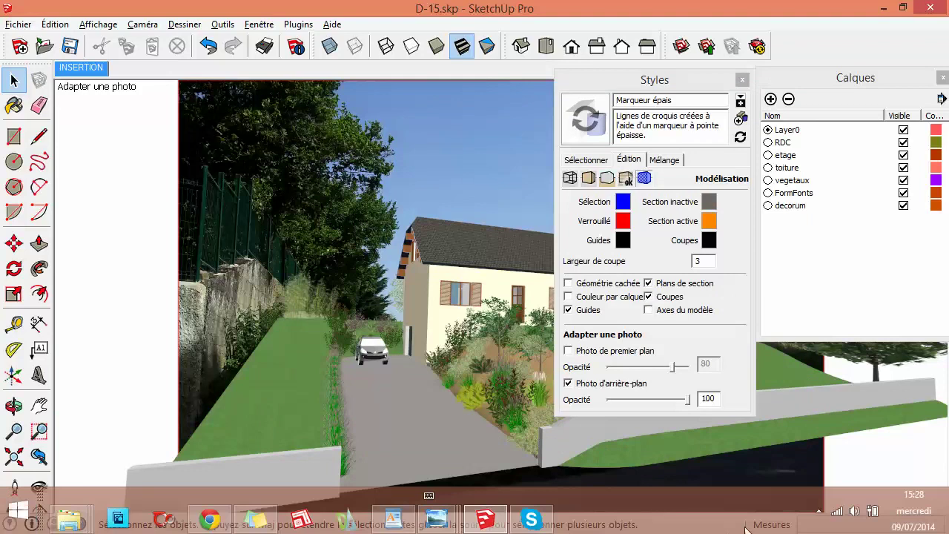
Return to Pixlr Editor in Chrome
{"action": "left_click", "coordinate": [817, 513]}
{"action": "left_click", "coordinate": [810, 430]}
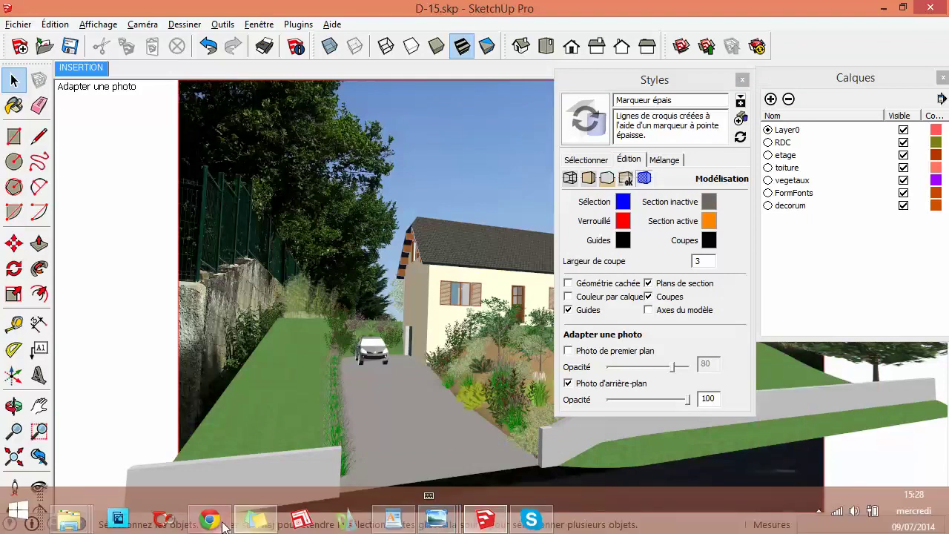
{"action": "left_click", "coordinate": [227, 513]}
Open retouche.png from the DVD folder and copy the entire image
{"action": "left_click", "coordinate": [23, 53]}
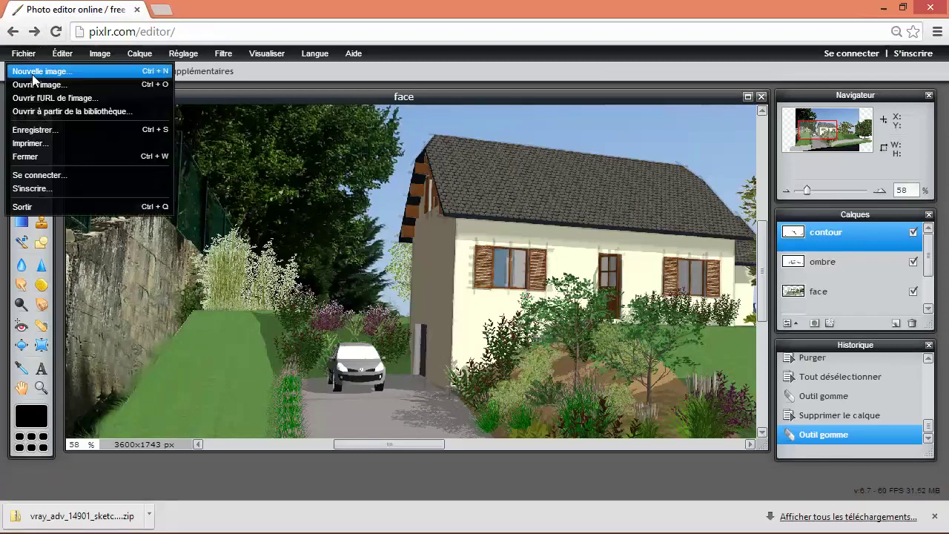
{"action": "left_click", "coordinate": [34, 84]}
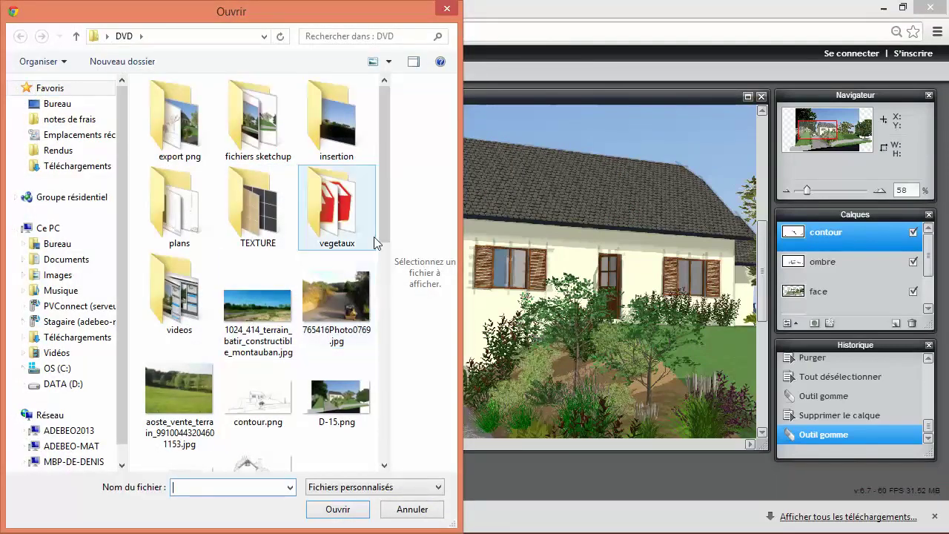
{"action": "mouse_move", "coordinate": [388, 205]}
{"action": "left_mouse_down"}
{"action": "mouse_move", "coordinate": [395, 244]}
{"action": "mouse_move", "coordinate": [386, 278]}
{"action": "left_mouse_up"}
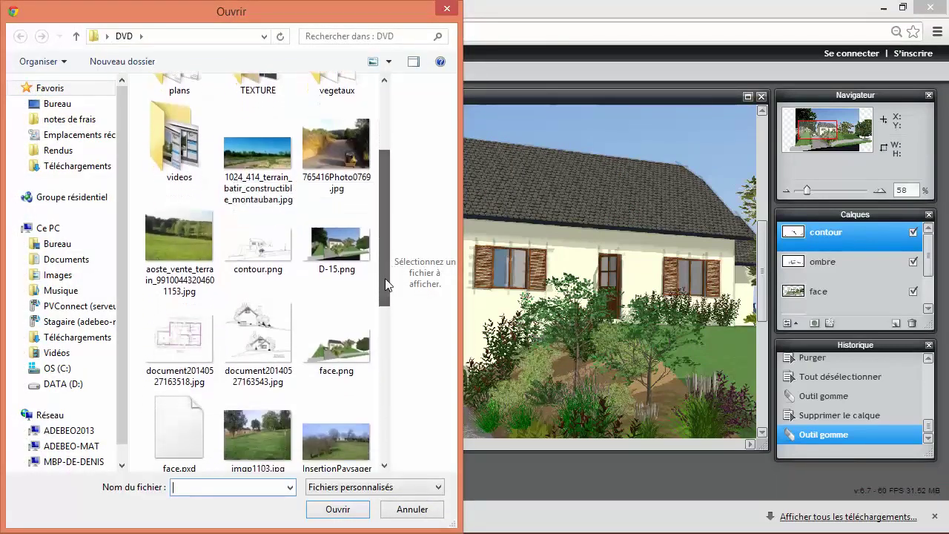
{"action": "type", "text": "r"}
{"action": "left_click", "coordinate": [336, 341]}
{"action": "scroll", "coordinate": [336, 341], "scroll_direction": "down", "scroll_amount": 5}
{"action": "left_click", "coordinate": [196, 337]}
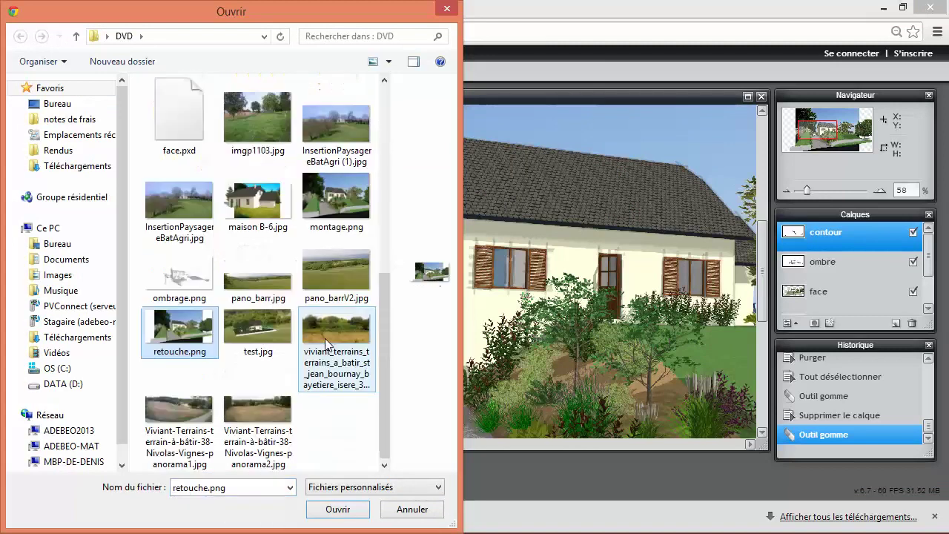
{"action": "left_click", "coordinate": [338, 510]}
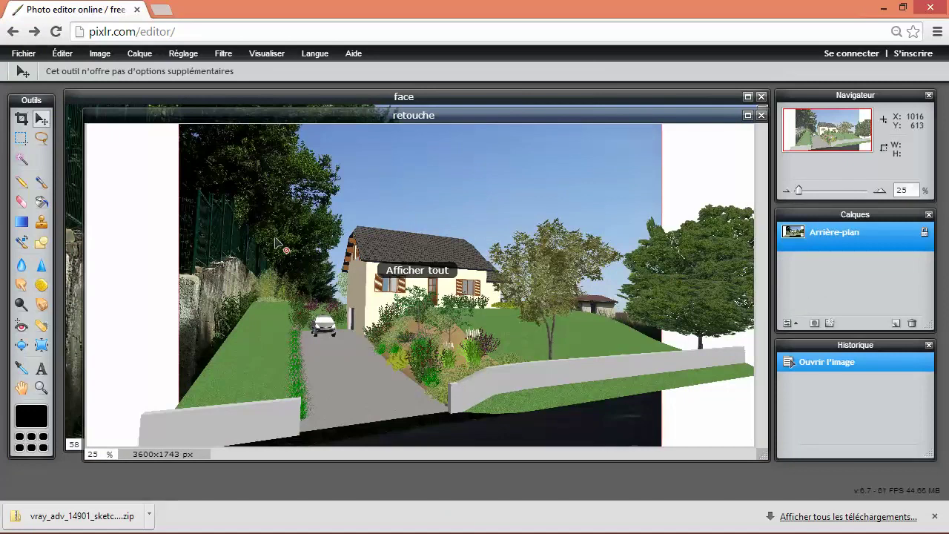
{"action": "key", "text": "ctrl+a"}
{"action": "key", "text": "ctrl+c"}
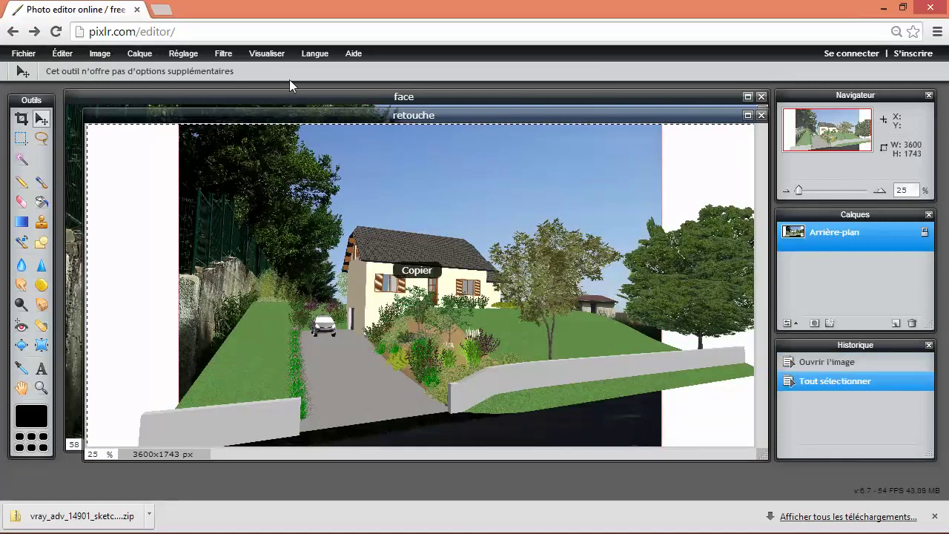
Paste the copied retouche render into the face composite above the face layer, creating Calque 6
{"action": "left_click", "coordinate": [304, 96]}
{"action": "left_click", "coordinate": [830, 296]}
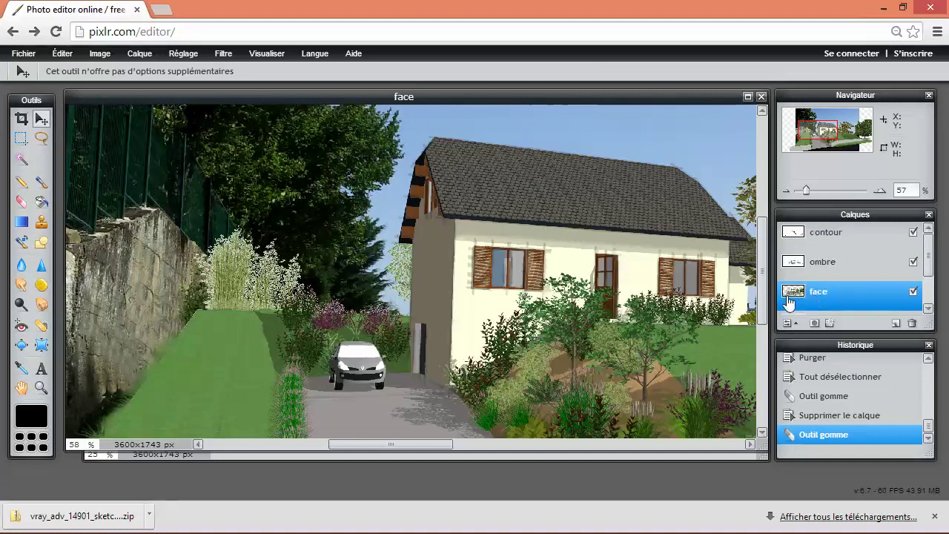
{"action": "key", "text": "ctrl+v"}
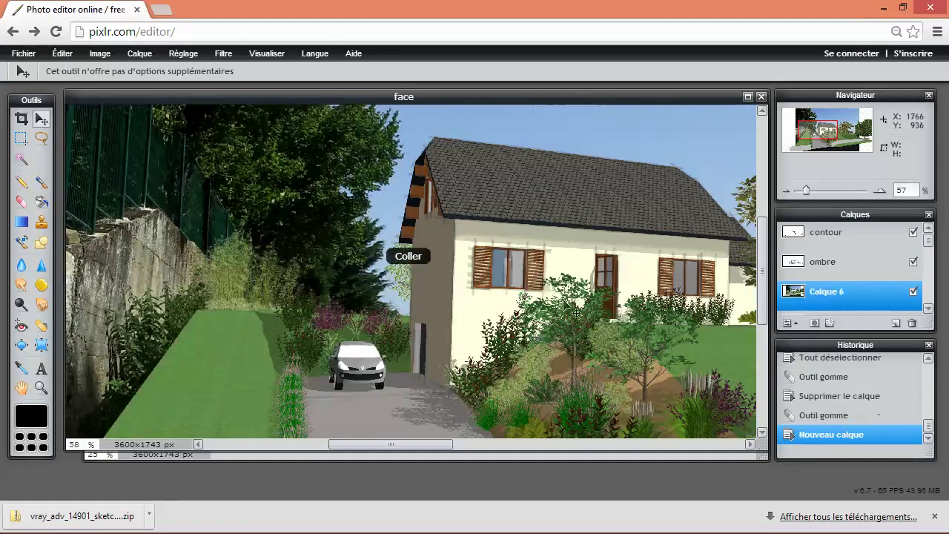
{"action": "scroll", "coordinate": [337, 300], "scroll_direction": "down", "scroll_amount": 1}
{"action": "scroll", "coordinate": [337, 300], "scroll_direction": "down", "scroll_amount": 1}
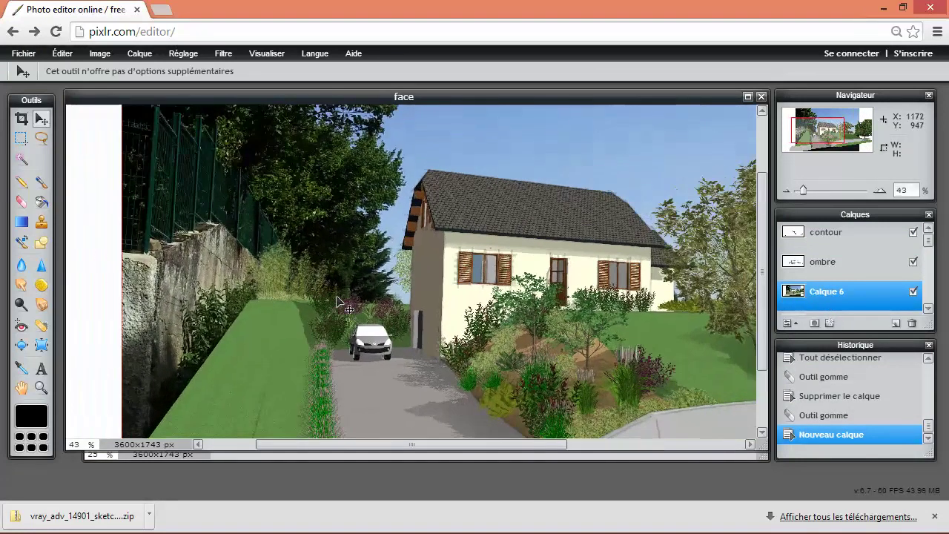
{"action": "left_click", "coordinate": [21, 138]}
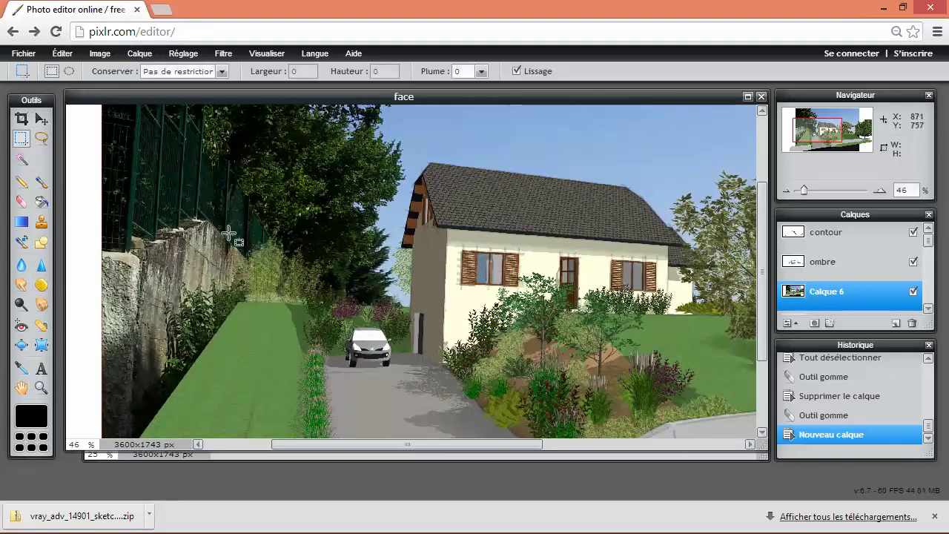
Delete everything on Calque 6 outside a rectangle over the shrubs between wall and house
{"action": "left_click_drag", "start_coordinate": [227, 233], "coordinate": [401, 323]}
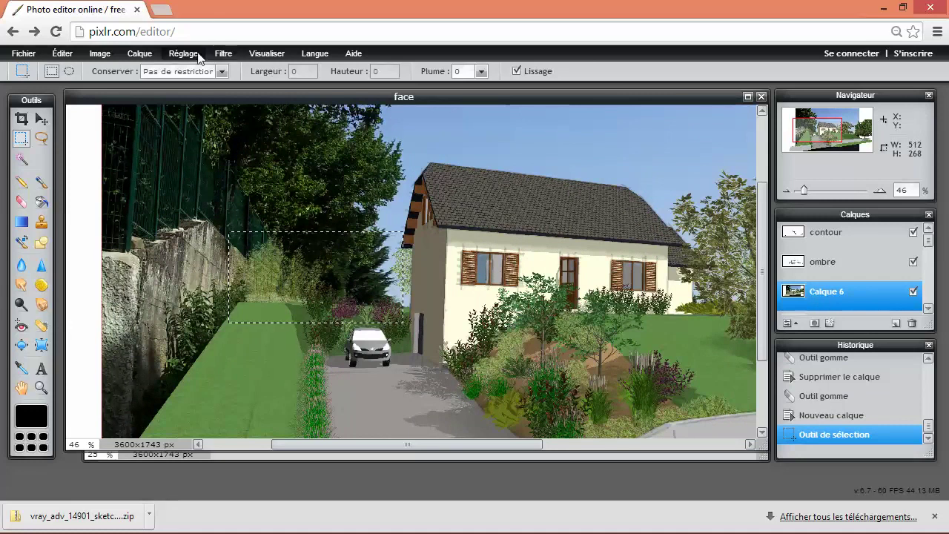
{"action": "left_click", "coordinate": [62, 53]}
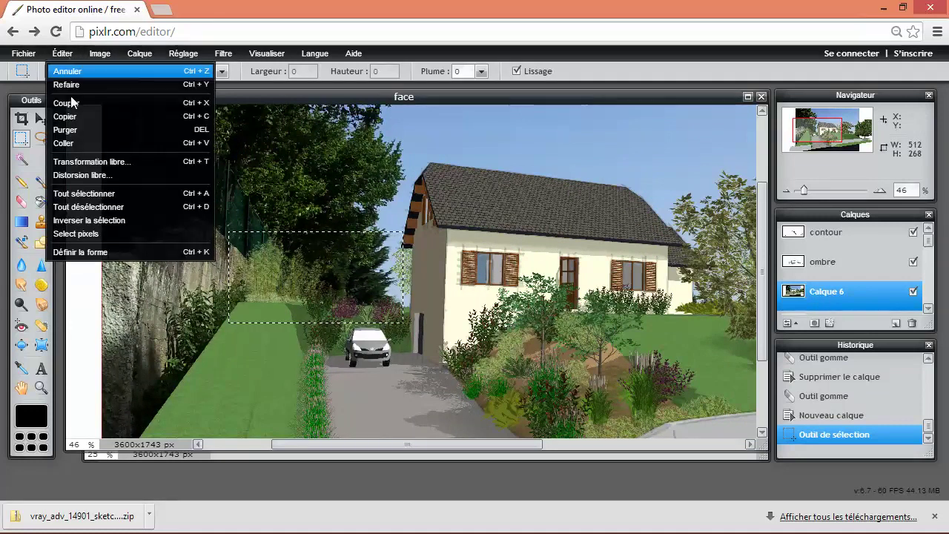
{"action": "left_click", "coordinate": [110, 220]}
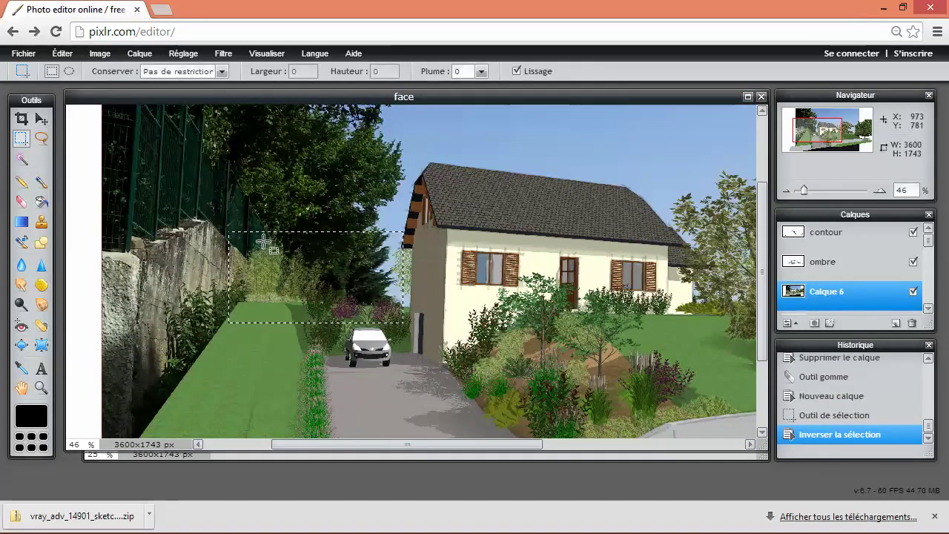
{"action": "key", "text": "Delete"}
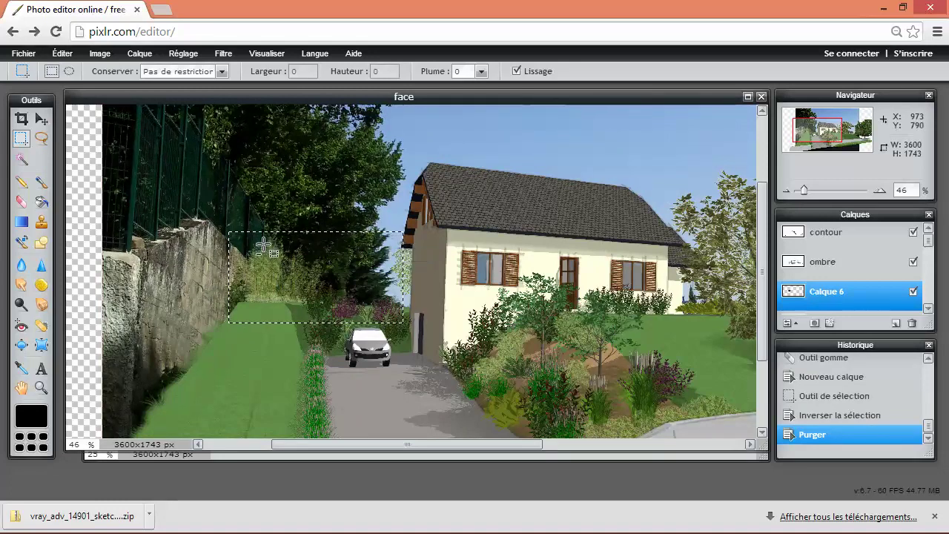
{"action": "key", "text": "ctrl+d"}
{"action": "scroll", "coordinate": [231, 304], "scroll_direction": "up", "scroll_amount": 3}
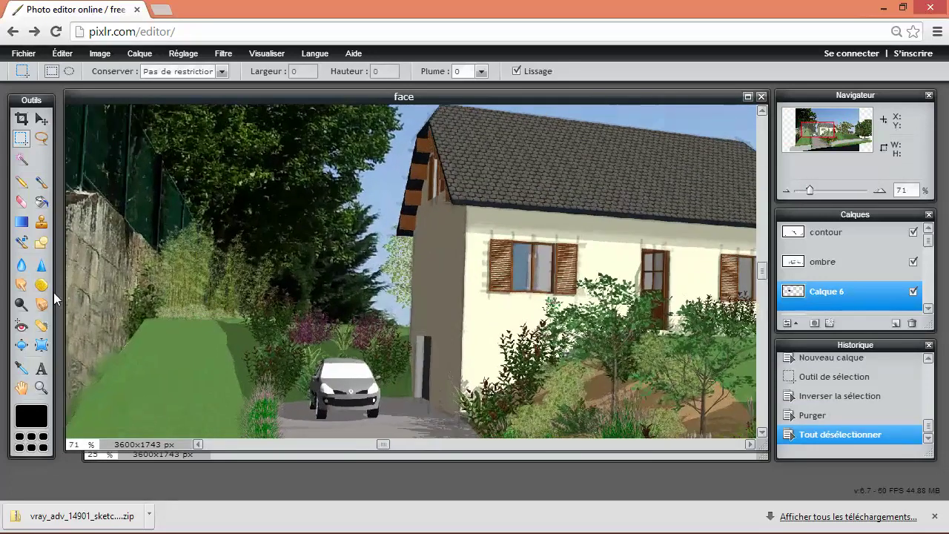
Touch up Calque 6 along the left grass-strip edge and left wall edge with healing strokes
{"action": "left_click", "coordinate": [21, 201]}
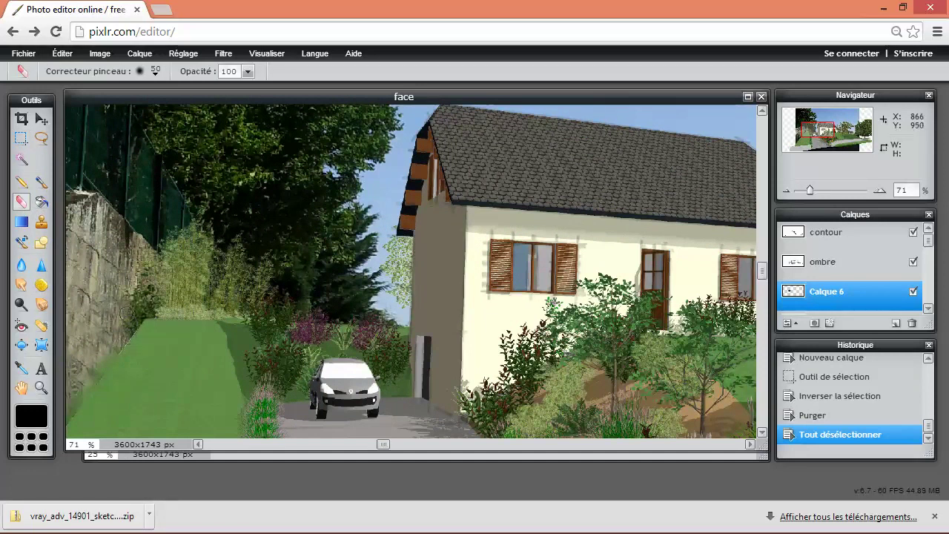
{"action": "left_click", "coordinate": [394, 306]}
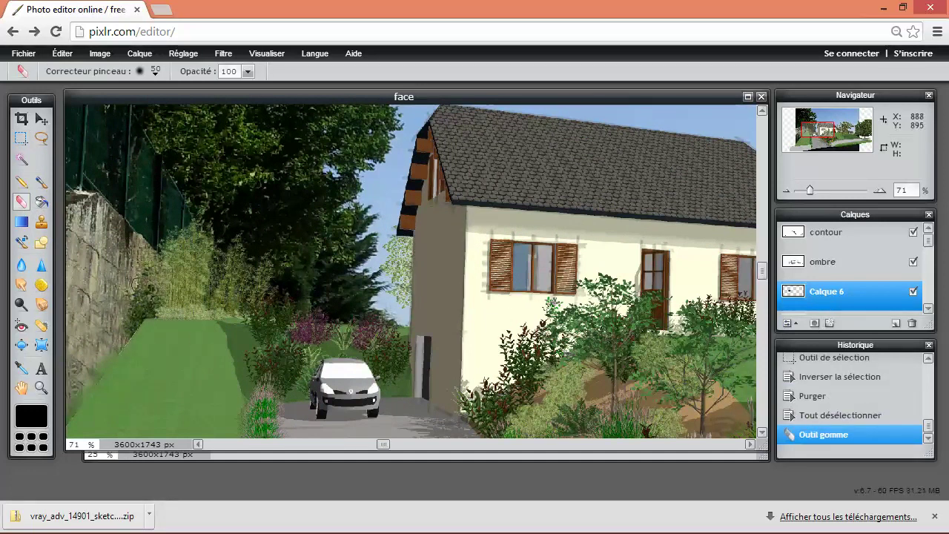
{"action": "left_click_drag", "start_coordinate": [120, 363], "coordinate": [148, 252]}
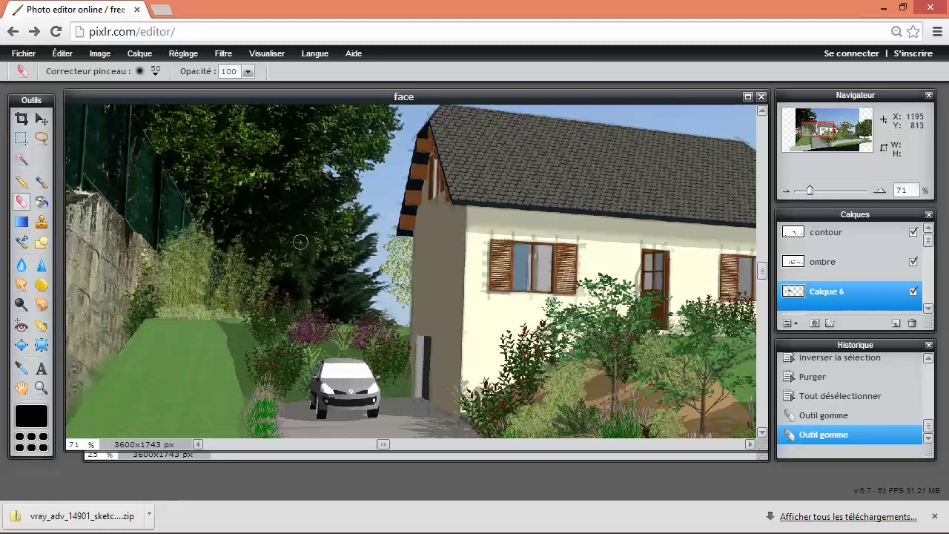
{"action": "left_click_drag", "start_coordinate": [146, 186], "coordinate": [83, 332]}
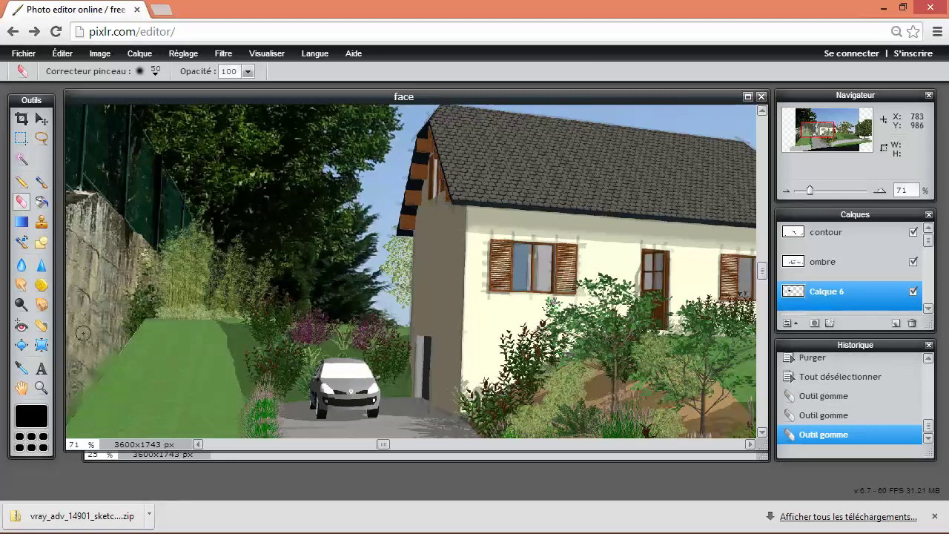
{"action": "left_click", "coordinate": [135, 339]}
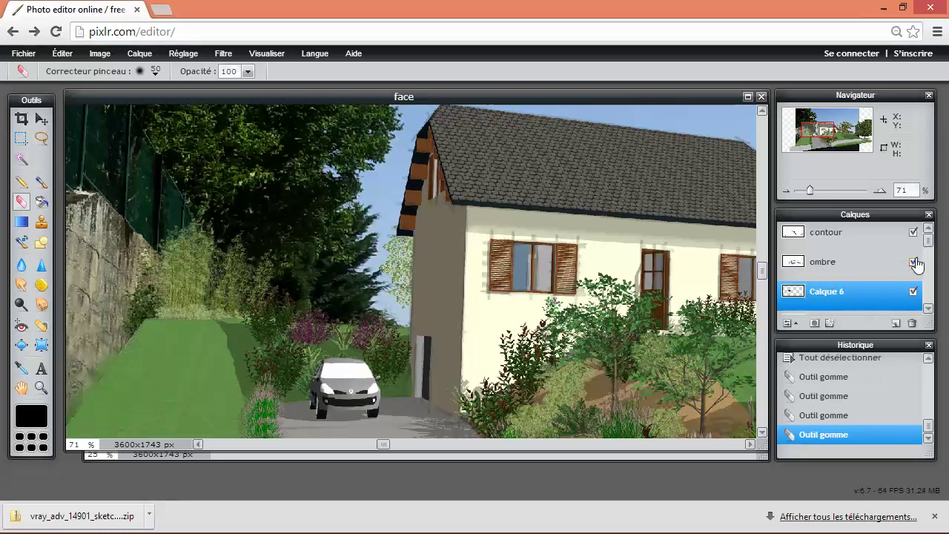
Rename layer Calque 6 to retouche
{"action": "left_click_drag", "start_coordinate": [928, 237], "coordinate": [930, 265]}
{"action": "double_click", "coordinate": [834, 273]}
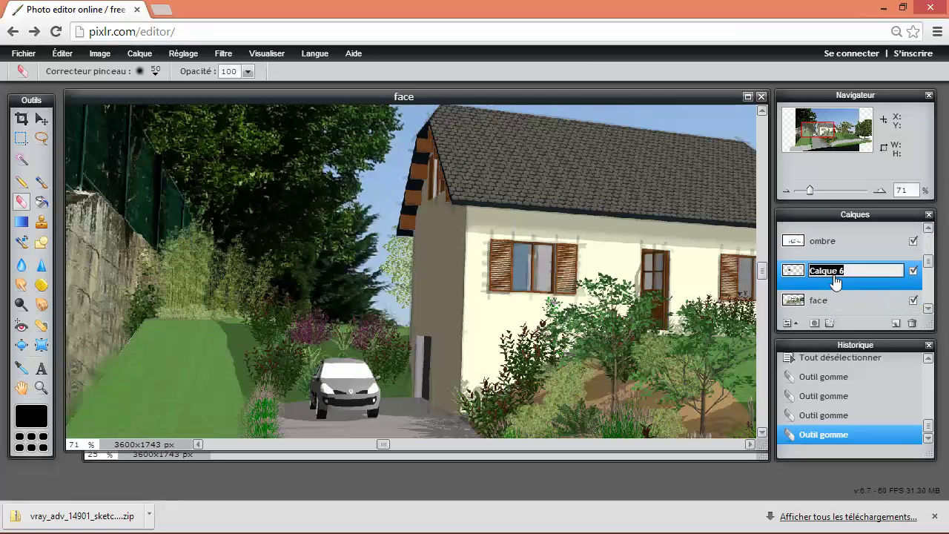
{"action": "type", "text": "retouche"}
{"action": "left_click", "coordinate": [40, 119]}
{"action": "scroll", "coordinate": [342, 251], "scroll_direction": "down", "scroll_amount": 1}
{"action": "scroll", "coordinate": [342, 251], "scroll_direction": "down", "scroll_amount": 1}
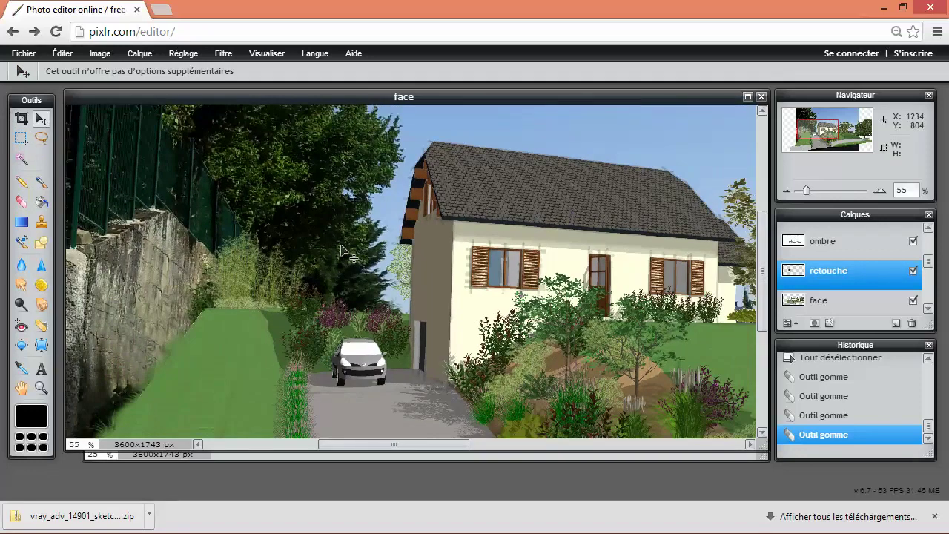
Undo the last healing stroke with Ctrl+Z
{"action": "key", "text": "ctrl+z"}
{"action": "scroll", "coordinate": [342, 252], "scroll_direction": "down", "scroll_amount": 2}
{"action": "scroll", "coordinate": [342, 255], "scroll_direction": "down", "scroll_amount": 2}
{"action": "scroll", "coordinate": [342, 260], "scroll_direction": "up", "scroll_amount": 1}
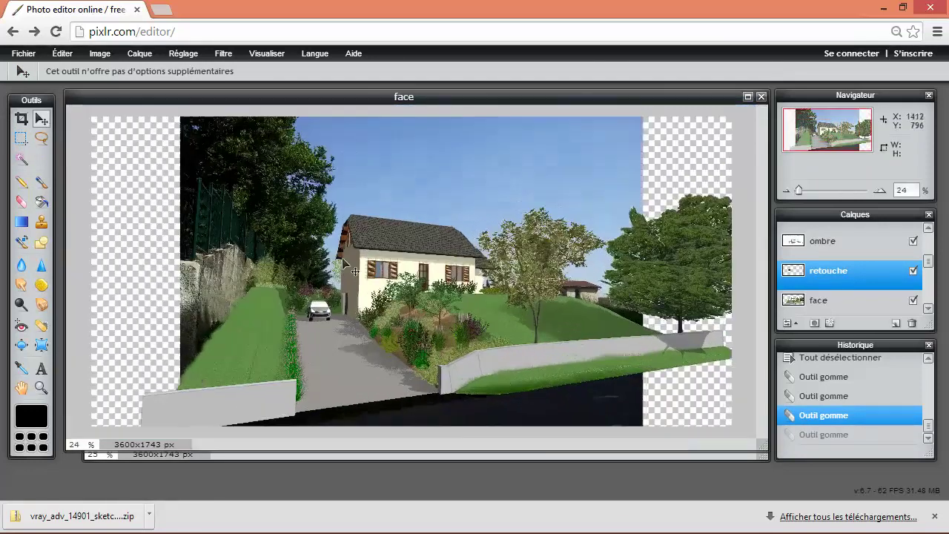
{"action": "scroll", "coordinate": [392, 330], "scroll_direction": "up", "scroll_amount": 1}
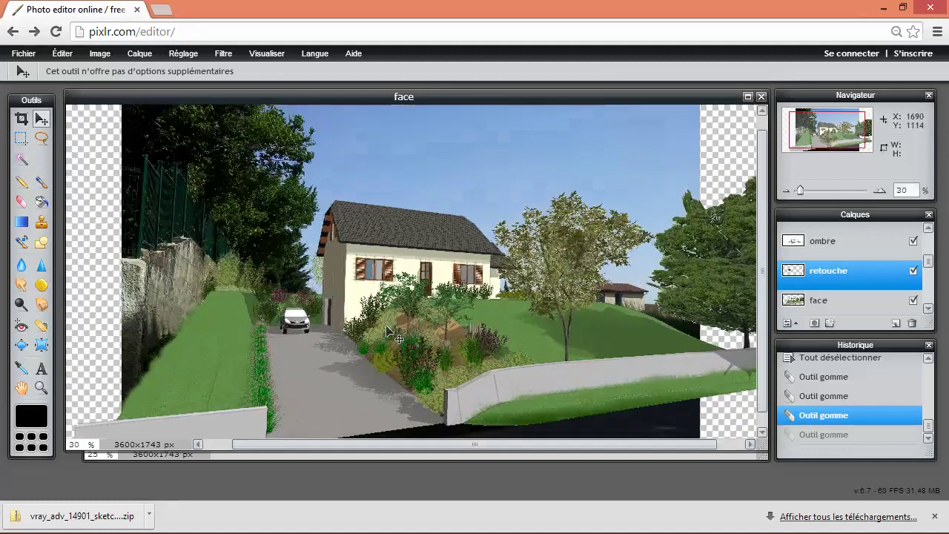
{"action": "scroll", "coordinate": [374, 337], "scroll_direction": "down", "scroll_amount": 1}
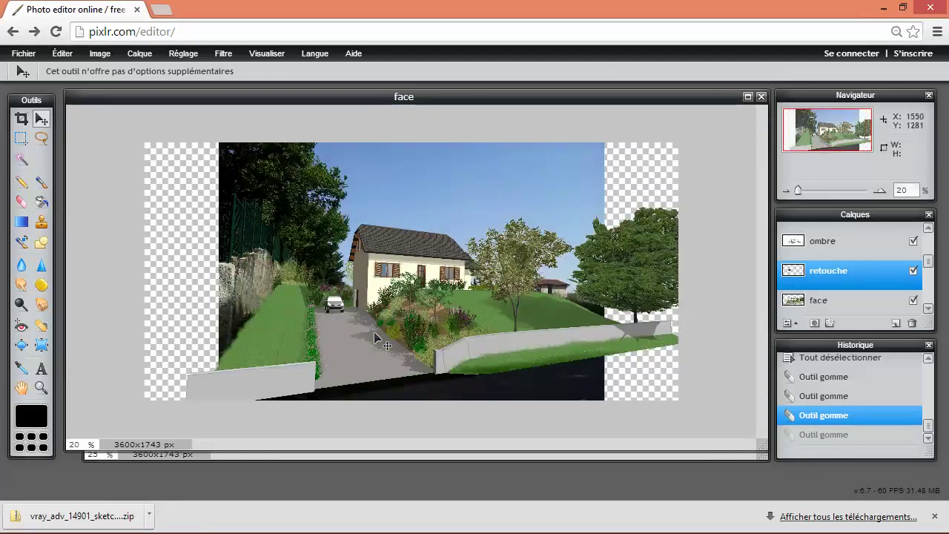
Draw and fine-tune a crop box around the scene, then apply it for 2570×1710 px
{"action": "left_click", "coordinate": [22, 119]}
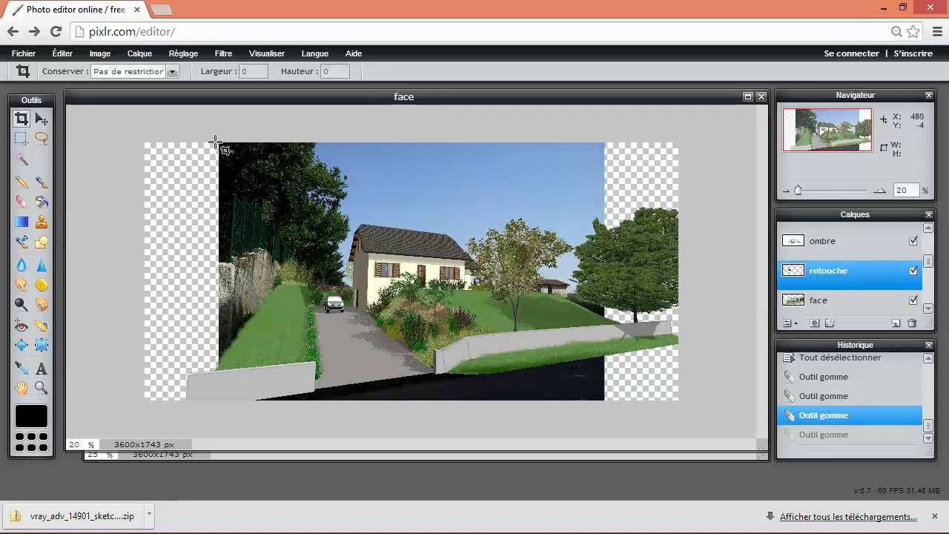
{"action": "mouse_move", "coordinate": [216, 143]}
{"action": "left_mouse_down"}
{"action": "mouse_move", "coordinate": [409, 388]}
{"action": "mouse_move", "coordinate": [606, 400]}
{"action": "left_mouse_up"}
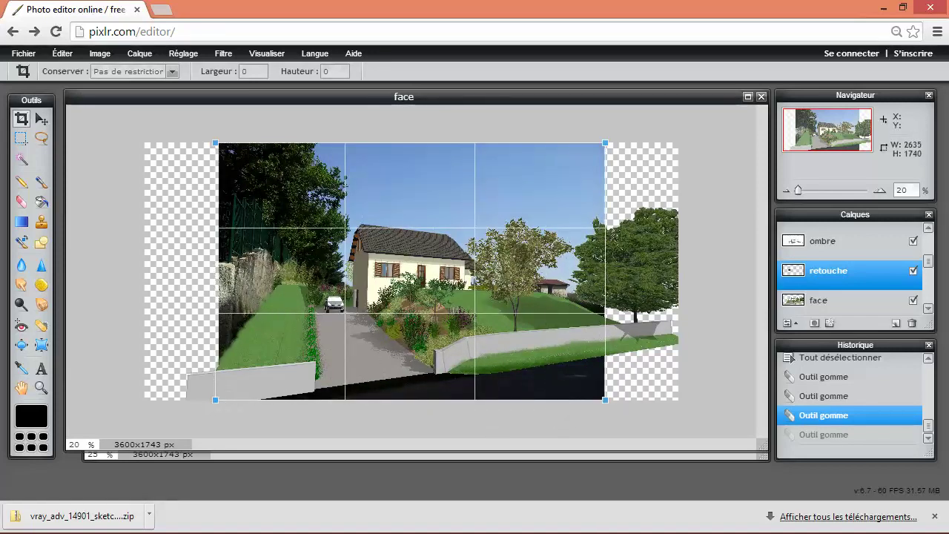
{"action": "left_click_drag", "start_coordinate": [215, 400], "coordinate": [220, 393]}
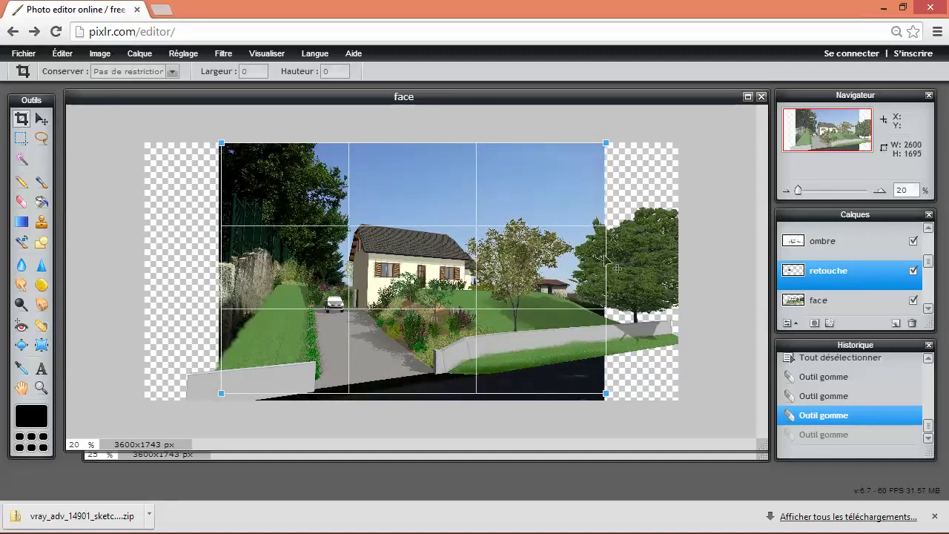
{"action": "left_click_drag", "start_coordinate": [605, 392], "coordinate": [598, 393]}
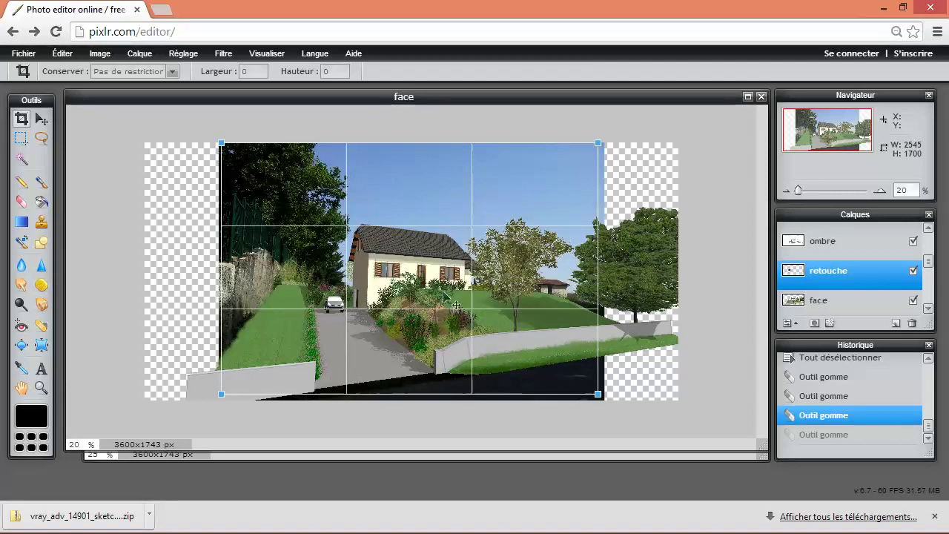
{"action": "left_click", "coordinate": [216, 139]}
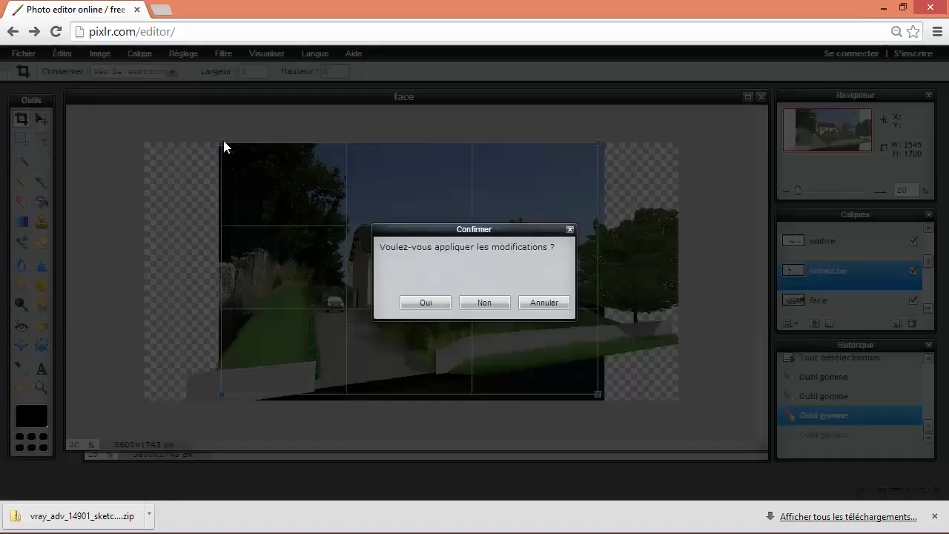
{"action": "left_click", "coordinate": [537, 303]}
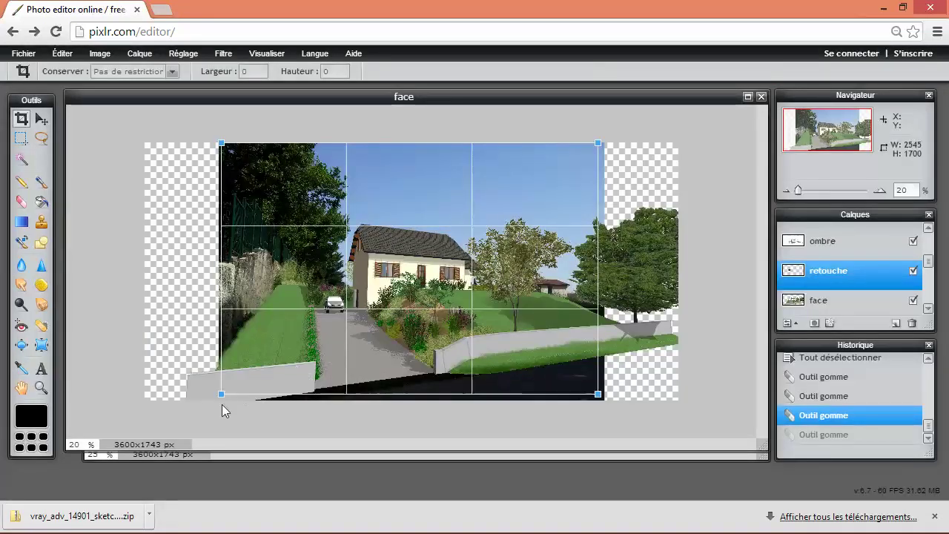
{"action": "mouse_move", "coordinate": [221, 142]}
{"action": "left_mouse_down"}
{"action": "mouse_move", "coordinate": [273, 143]}
{"action": "mouse_move", "coordinate": [295, 163]}
{"action": "left_mouse_up"}
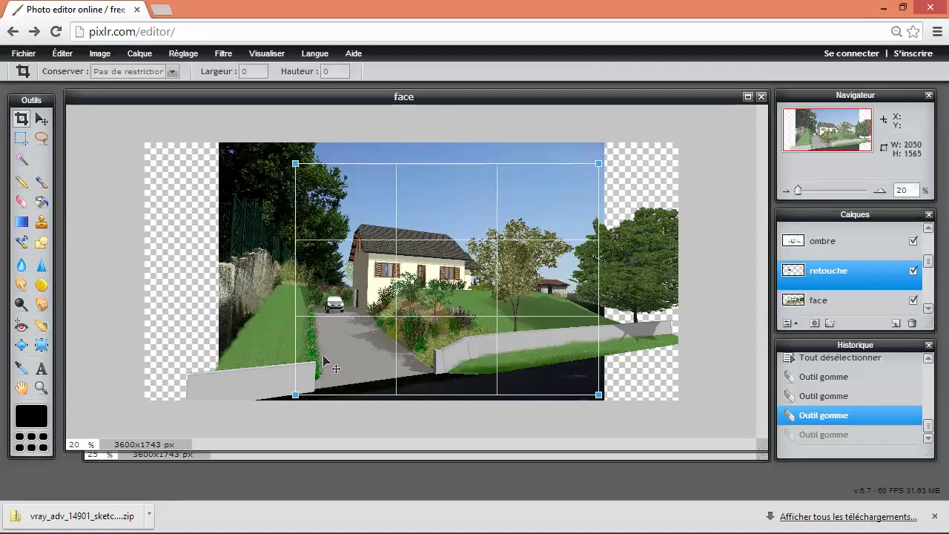
{"action": "left_click_drag", "start_coordinate": [296, 164], "coordinate": [217, 141]}
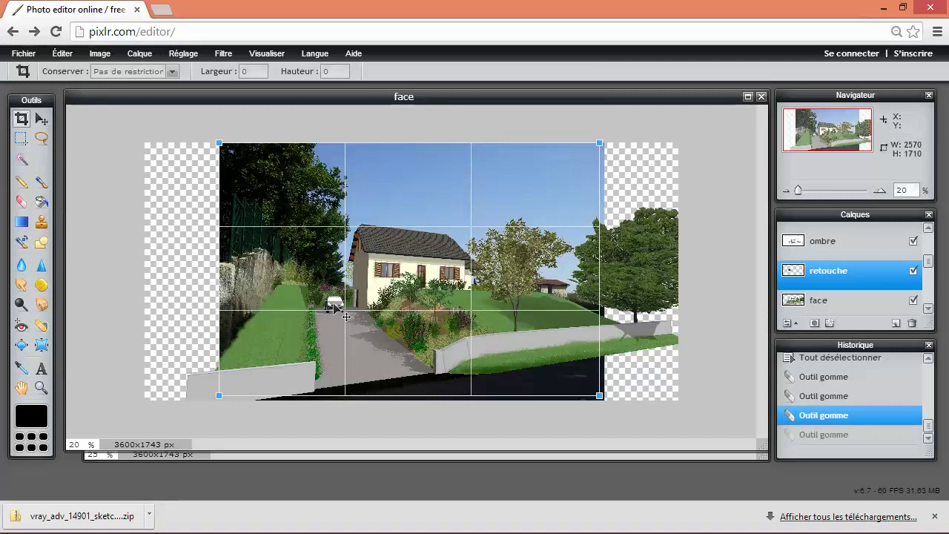
{"action": "key", "text": "Return"}
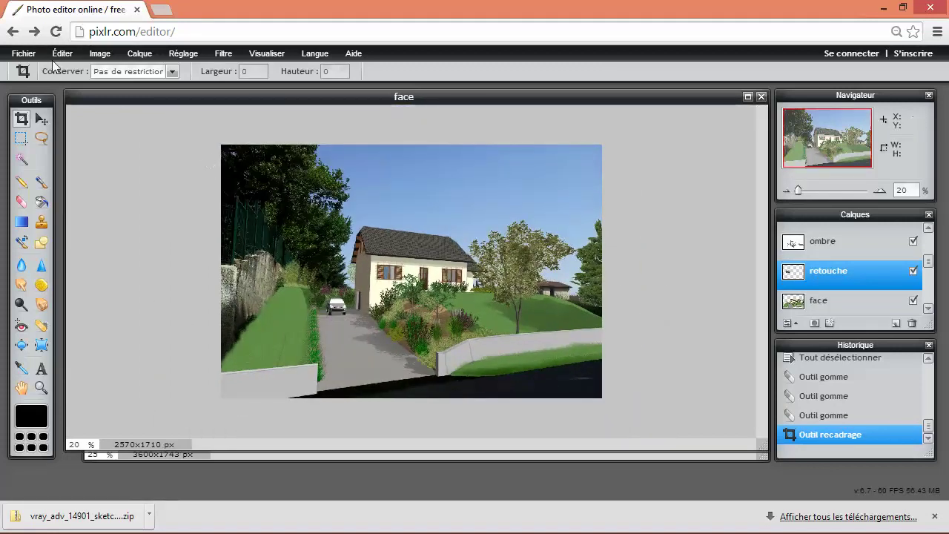
Start saving the cropped composite with PNG chosen as the file format
{"action": "left_click", "coordinate": [26, 54]}
{"action": "left_click", "coordinate": [59, 135]}
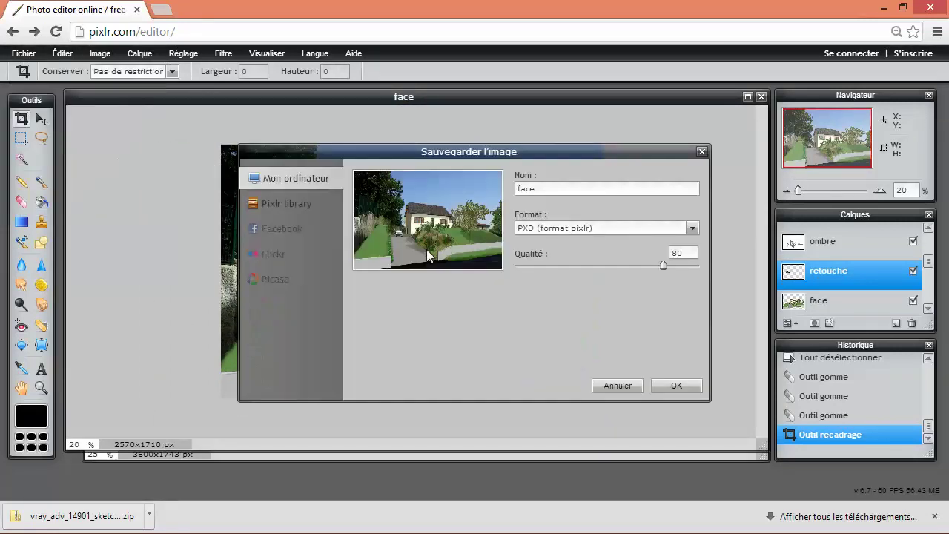
{"action": "key", "text": "Return"}
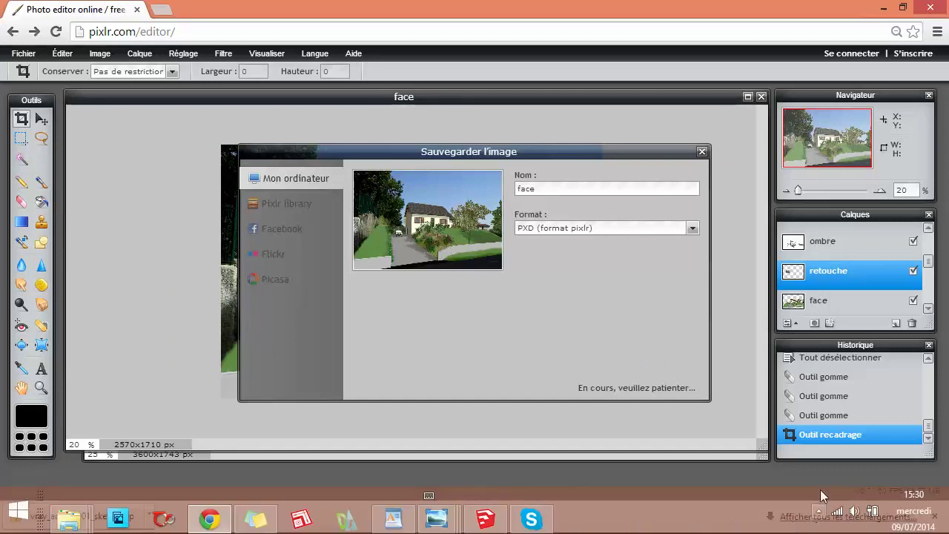
{"action": "left_click", "coordinate": [818, 510]}
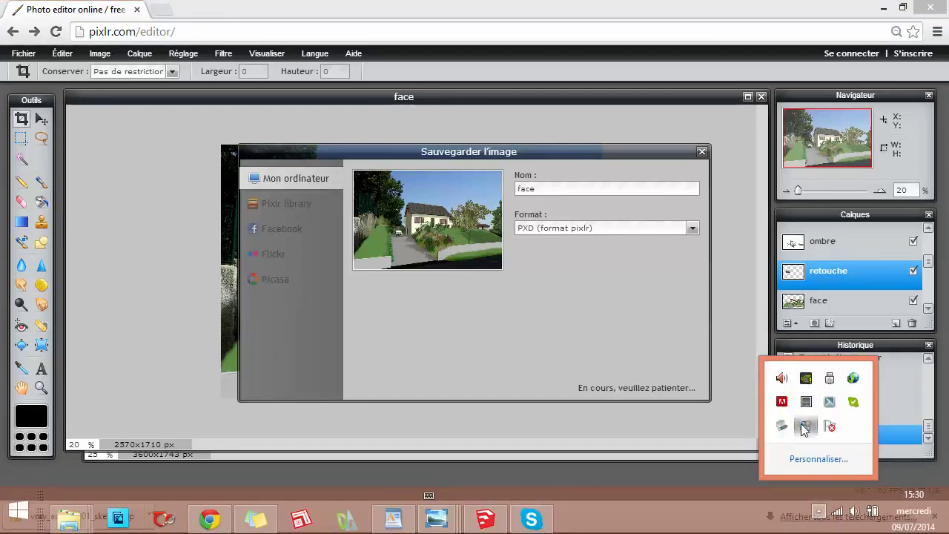
{"action": "left_click", "coordinate": [637, 273]}
{"action": "left_click", "coordinate": [635, 227]}
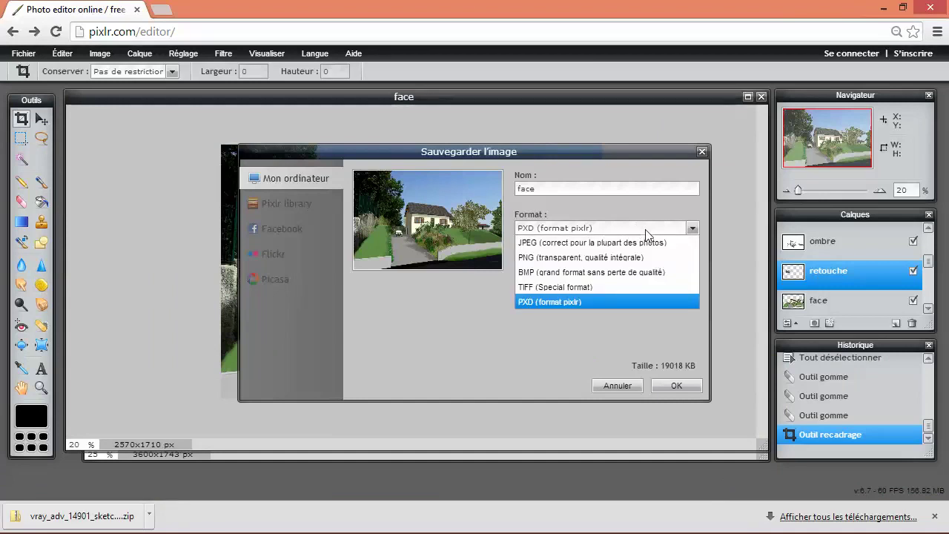
{"action": "left_click", "coordinate": [582, 257]}
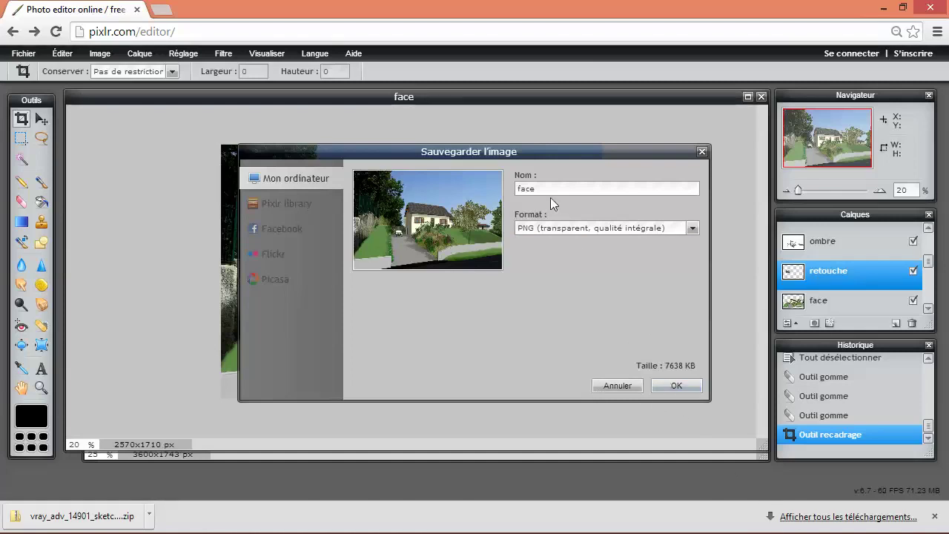
Save it as montage.png in DVD, confirm overwrite, and minimize Chrome and SketchUp
{"action": "key", "text": "ctrl+a"}
{"action": "left_click", "coordinate": [675, 386]}
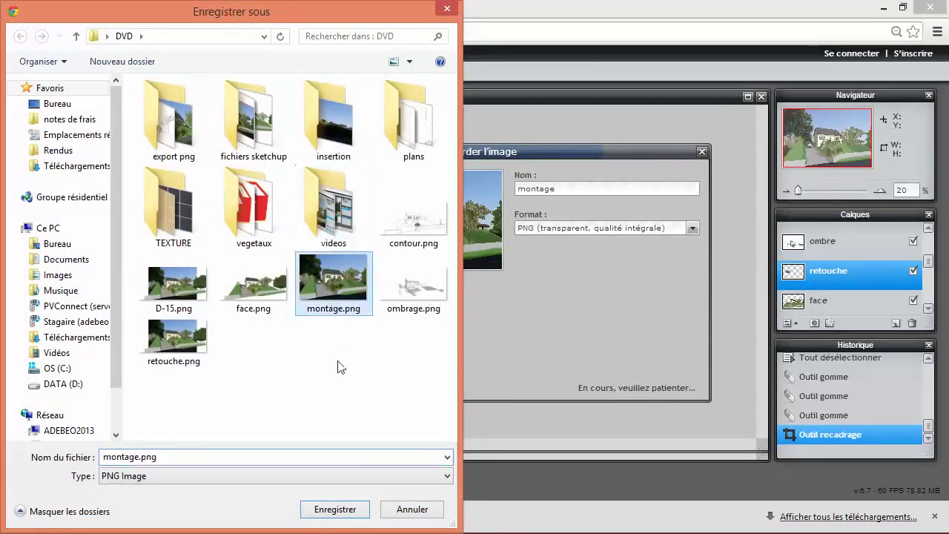
{"action": "left_click", "coordinate": [343, 509]}
{"action": "left_click", "coordinate": [519, 278]}
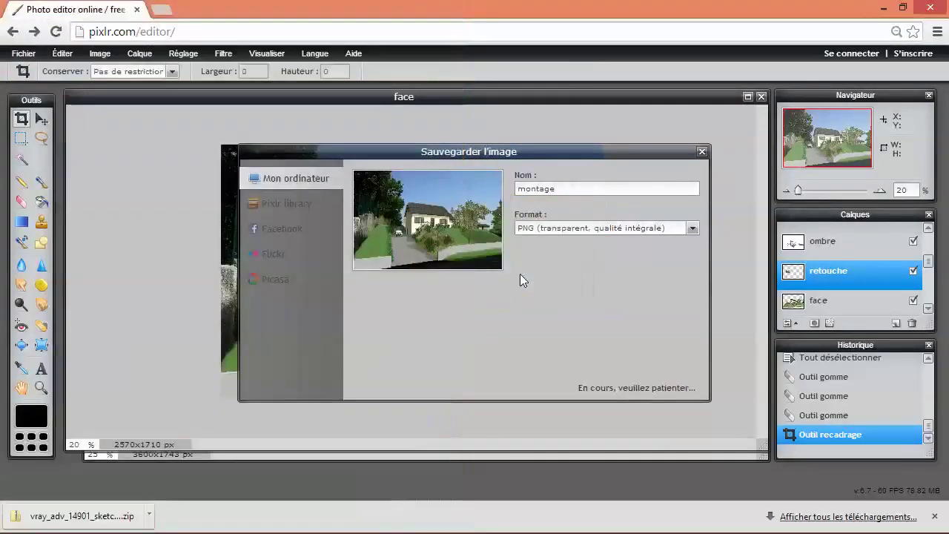
{"action": "left_click", "coordinate": [883, 7]}
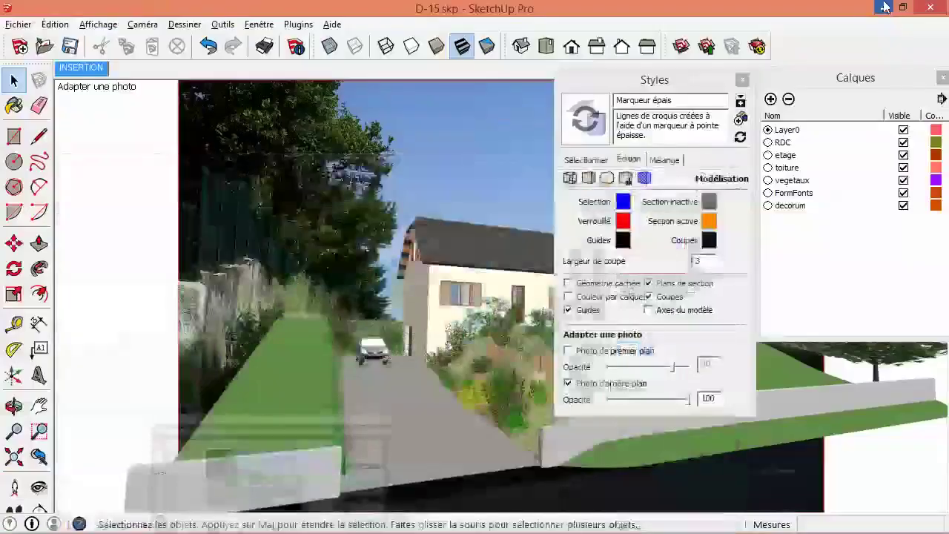
{"action": "left_click", "coordinate": [883, 8]}
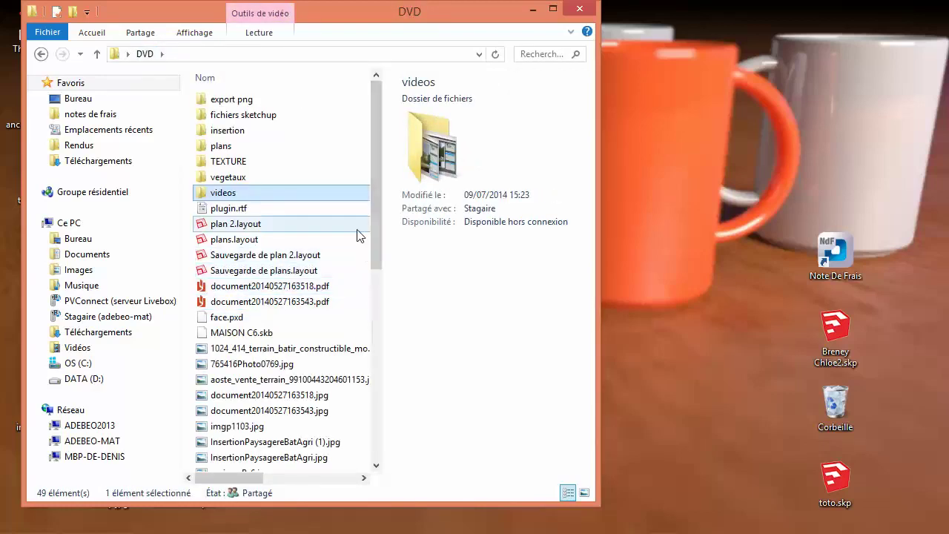
Locate montage.png in the DVD folder and open it to check the 2570×1710 result
{"action": "left_click", "coordinate": [296, 254]}
{"action": "key", "text": "m"}
{"action": "key", "text": "m"}
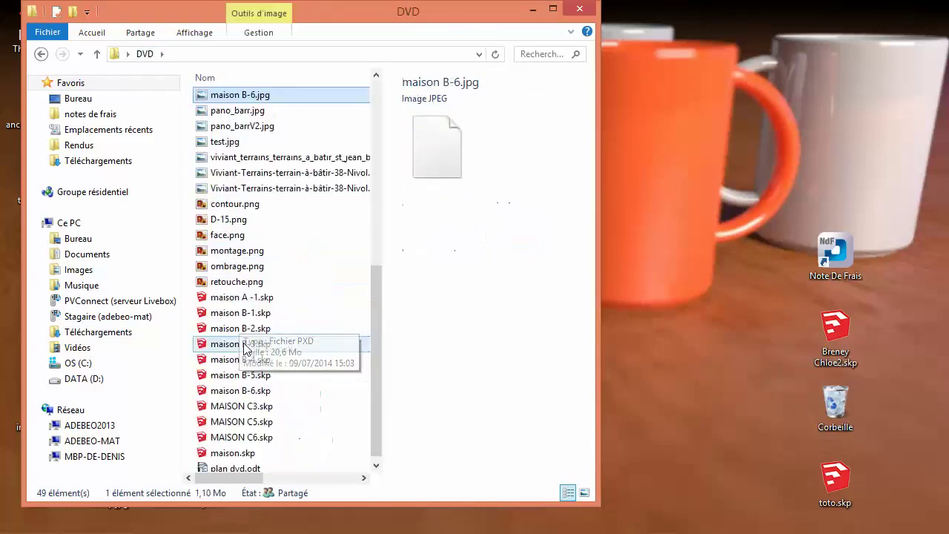
{"action": "key", "text": "m"}
{"action": "double_click", "coordinate": [250, 256]}
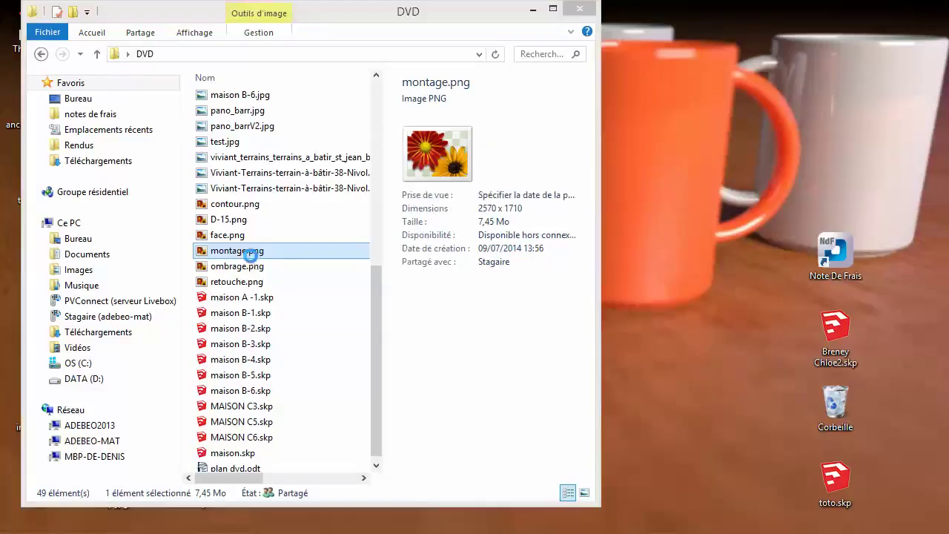